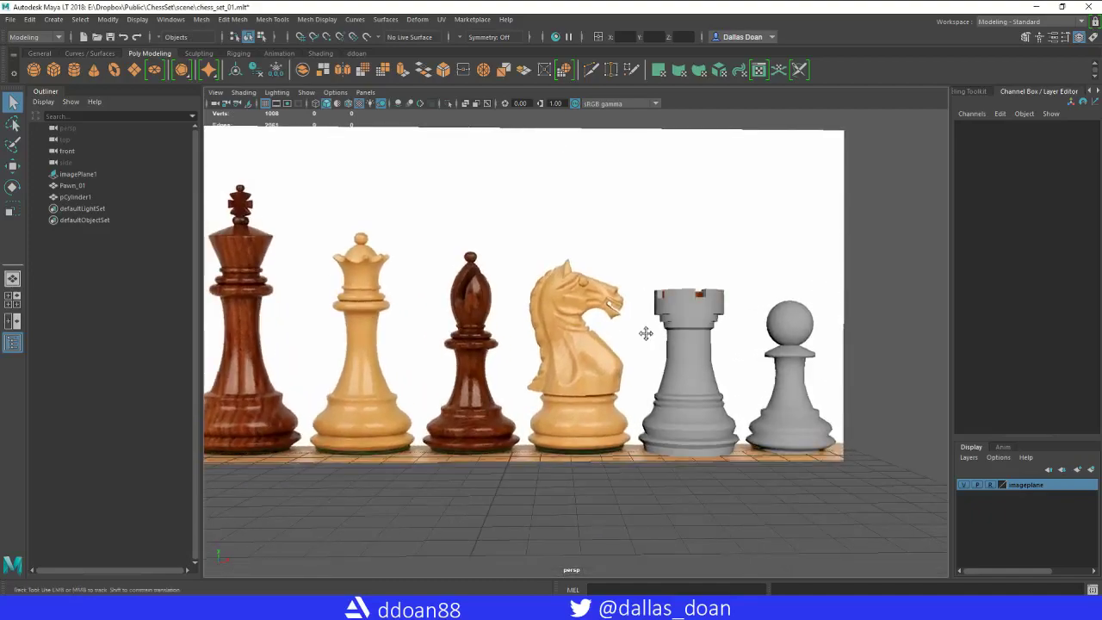
- In the front view, start a Create Polygon outline tracing the knight's lower jaw, mouth corner and muzzle from the reference image
alt+drag(654, 401, 596, 348)
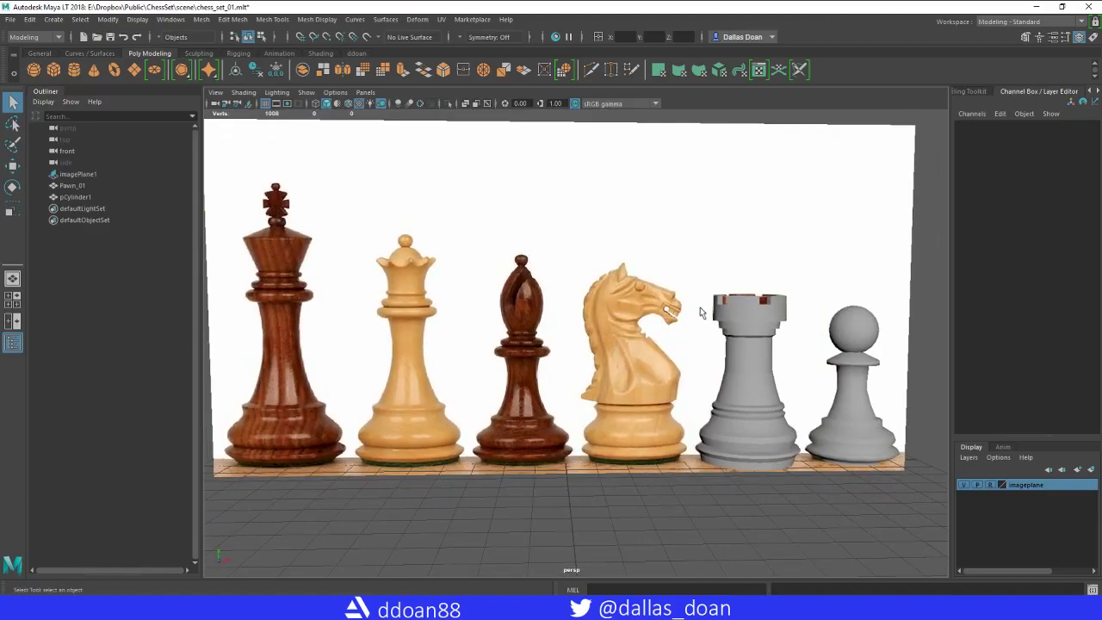
scroll(625, 340, up, 6)
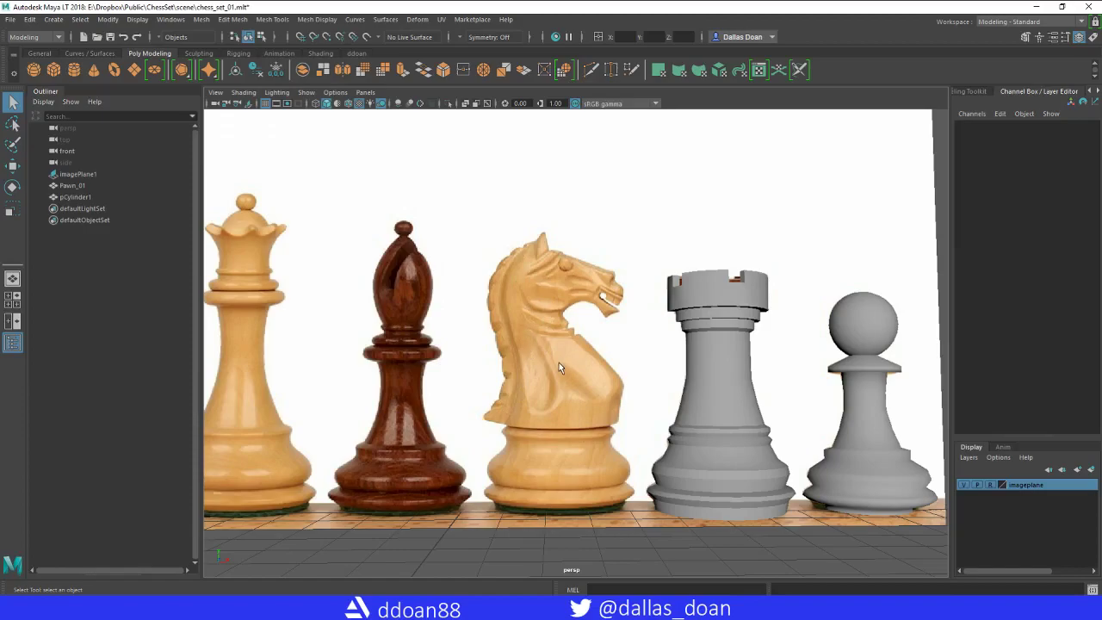
mouse_move(558, 364)
alt+mouse_down()
mouse_move(544, 353)
mouse_move(559, 349)
alt+mouse_up()
key(space)
key(space)
alt+middle_drag(482, 418, 639, 308)
alt+right_drag(640, 307, 471, 323)
alt+middle_drag(470, 323, 514, 339)
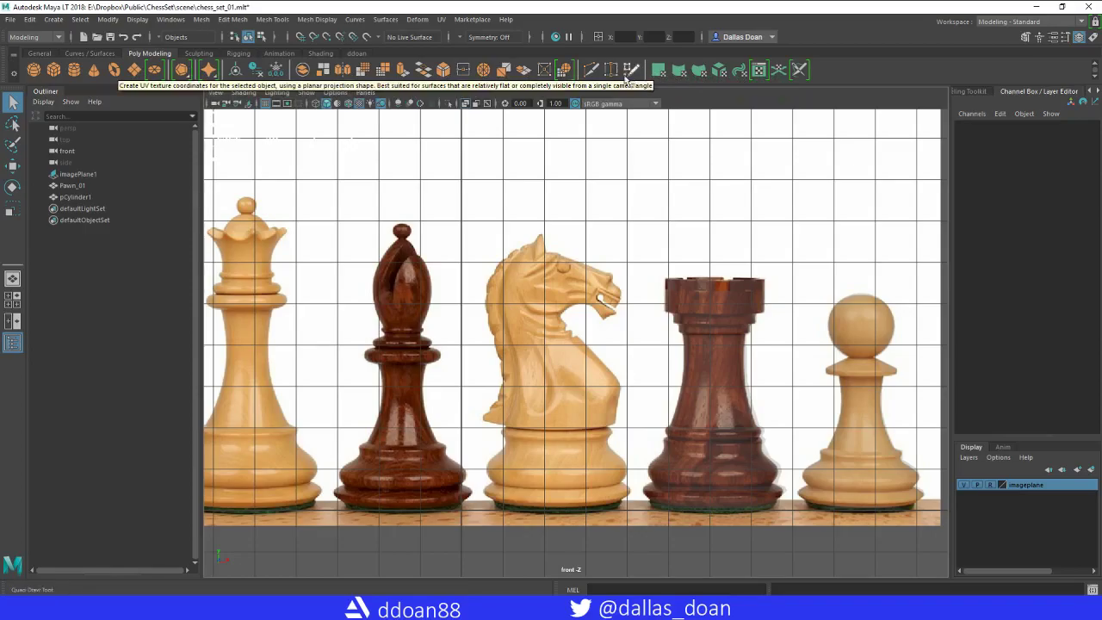
scroll(620, 246, down, 5)
shift+right_drag(809, 214, 799, 184)
scroll(556, 253, up, 5)
click(606, 276)
click(628, 268)
click(599, 243)
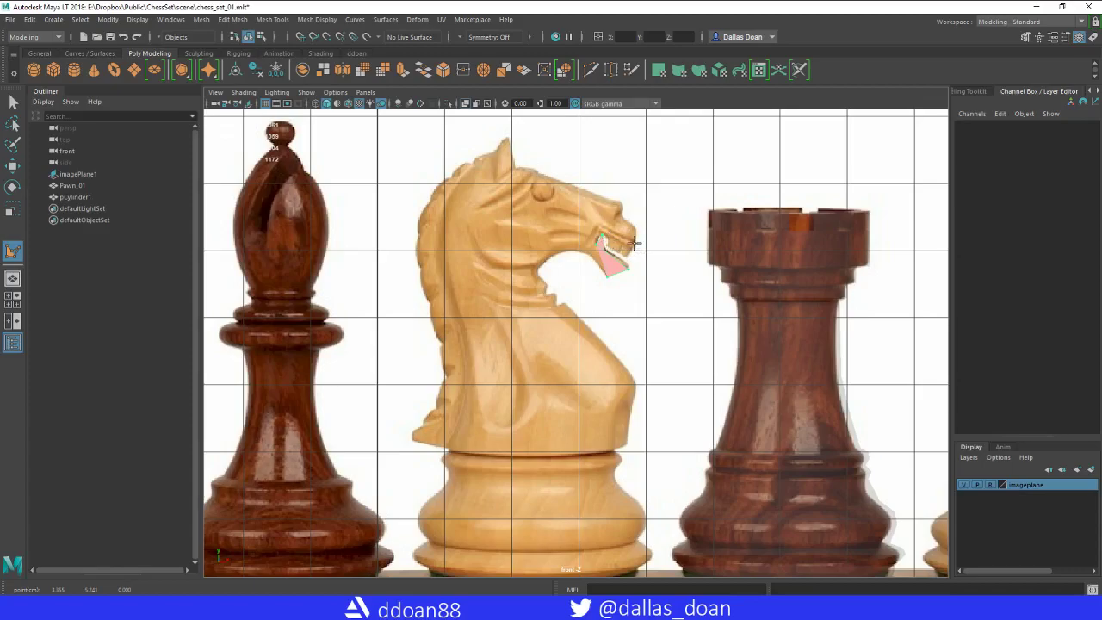
click(634, 247)
click(621, 207)
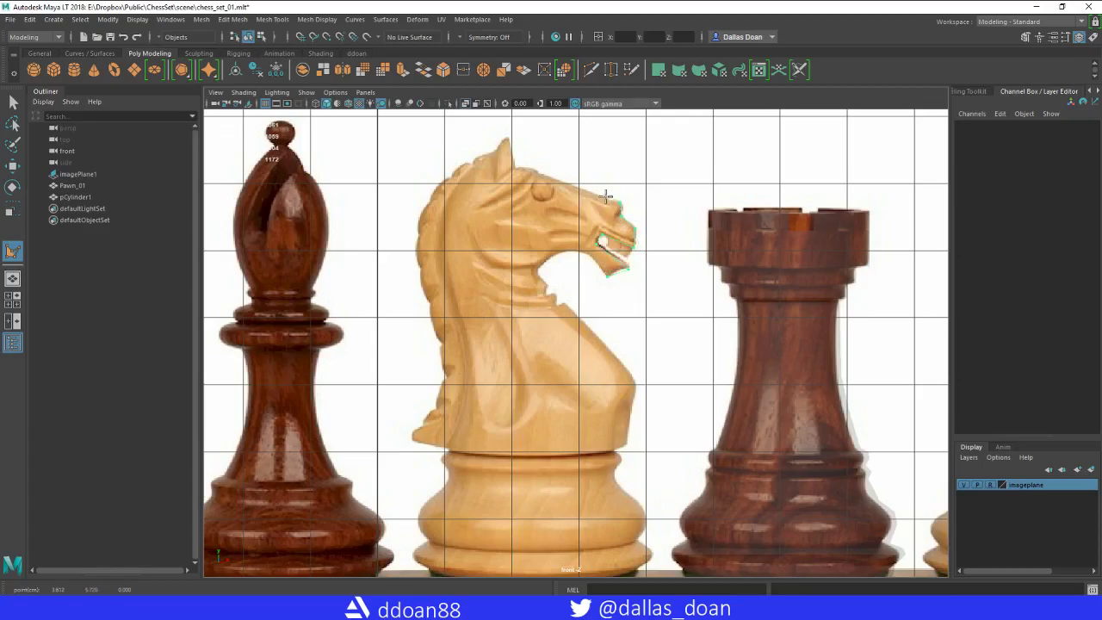
- Continue the polygon outline along the knight's forehead, ear and back of the neck, down to the rear corner above the base
click(515, 168)
click(510, 138)
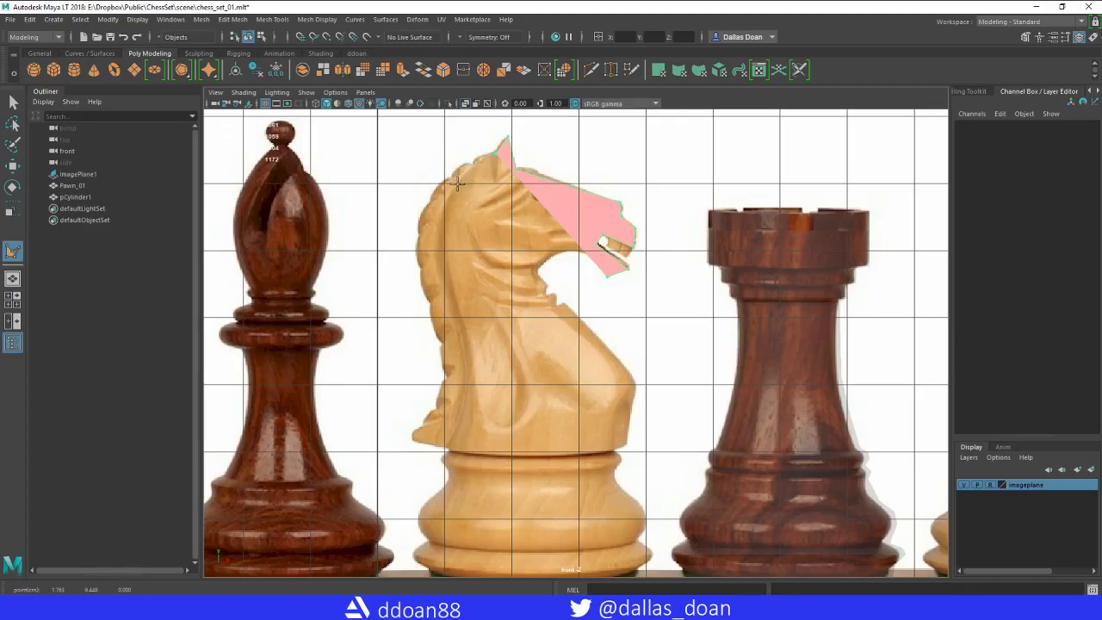
click(457, 184)
click(438, 257)
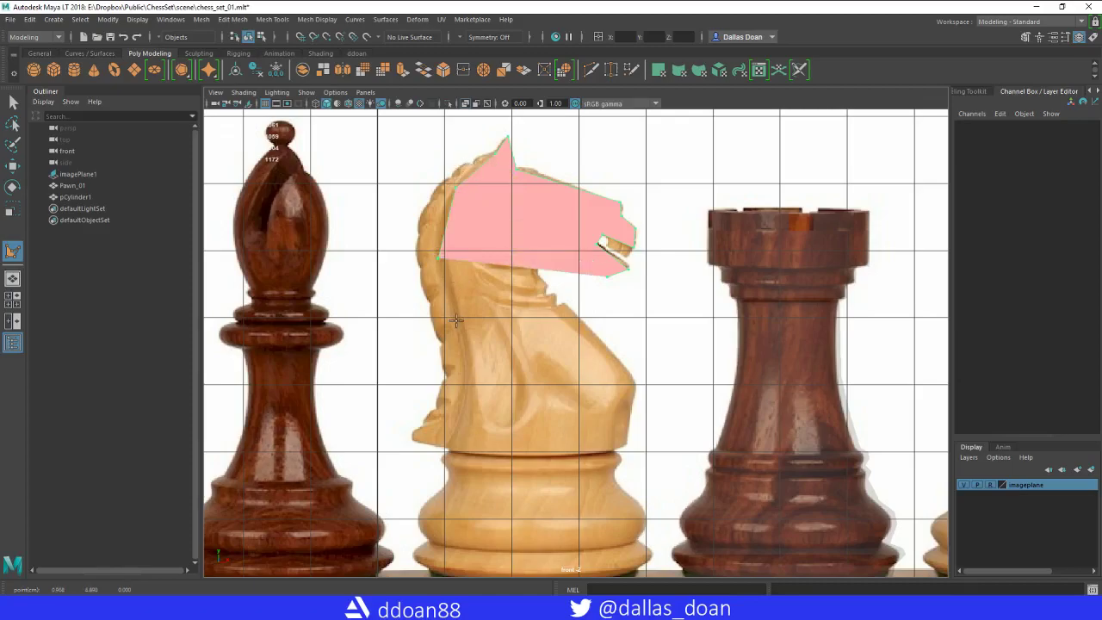
click(457, 321)
click(466, 376)
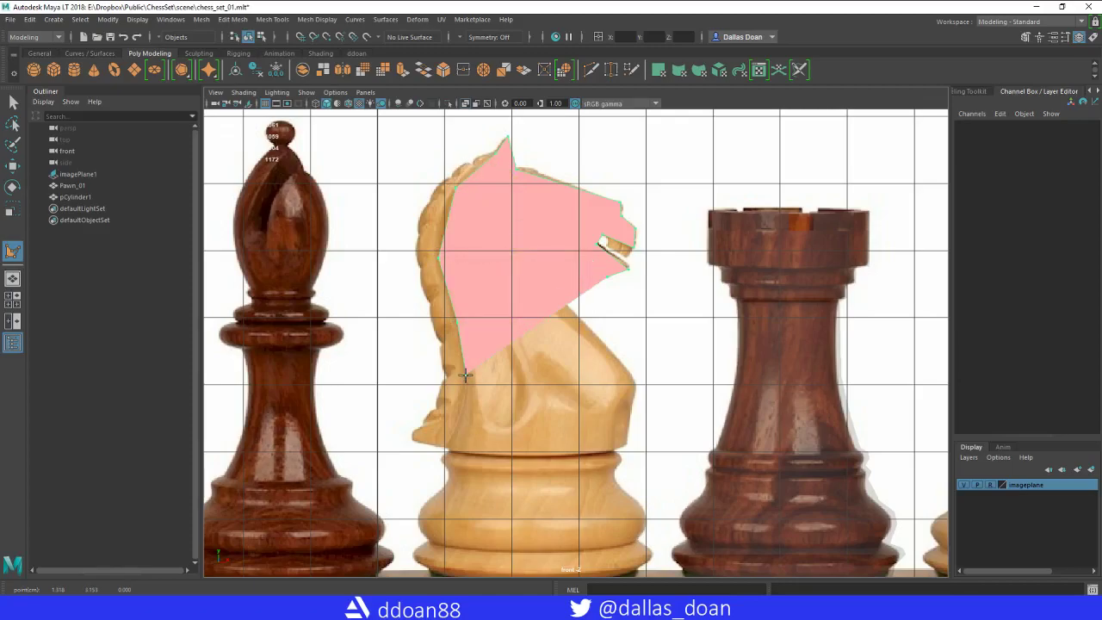
click(447, 445)
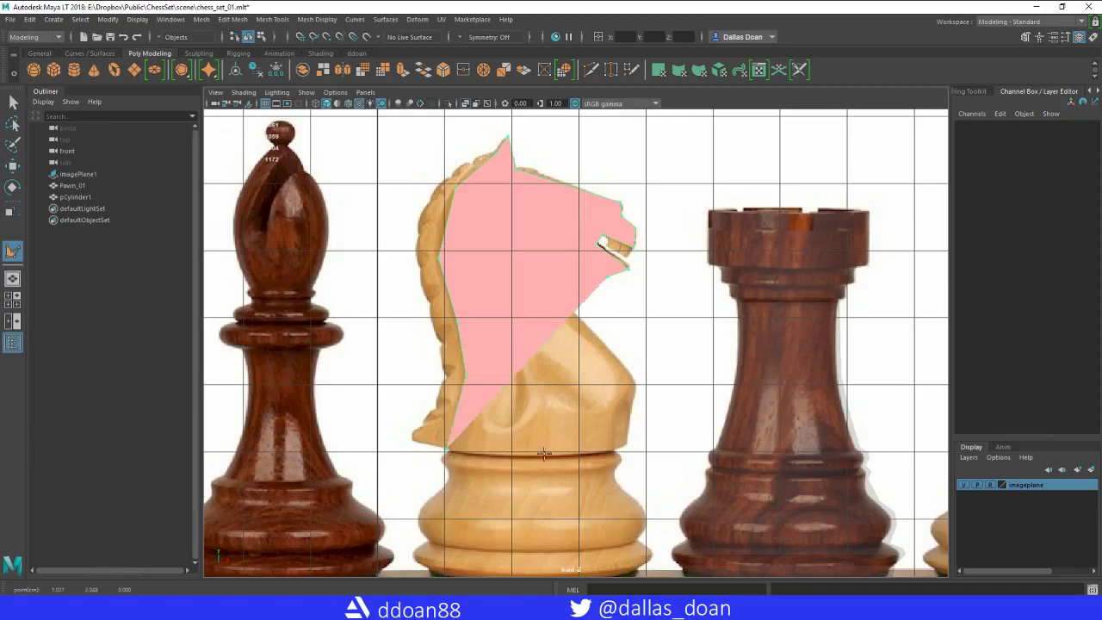
- Trace the knight's bottom edge, chest and throat and complete the polygon
click(623, 448)
click(635, 383)
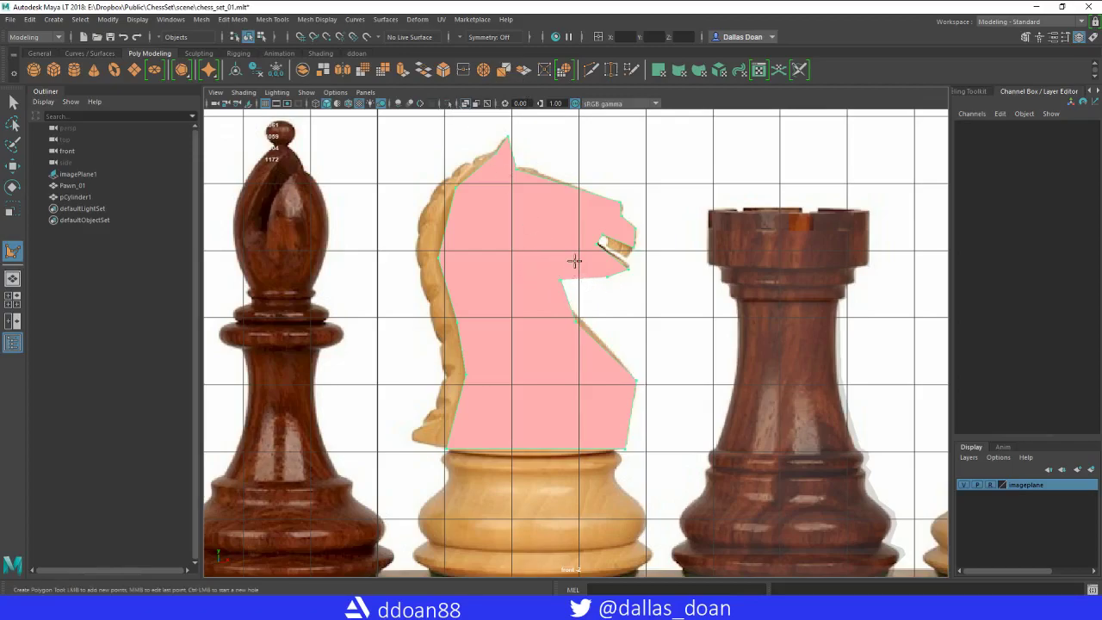
key(Return)
- Move the two throat vertices of the new polygon onto the reference contour under the head and at the top of the chest
scroll(569, 293, up, 2)
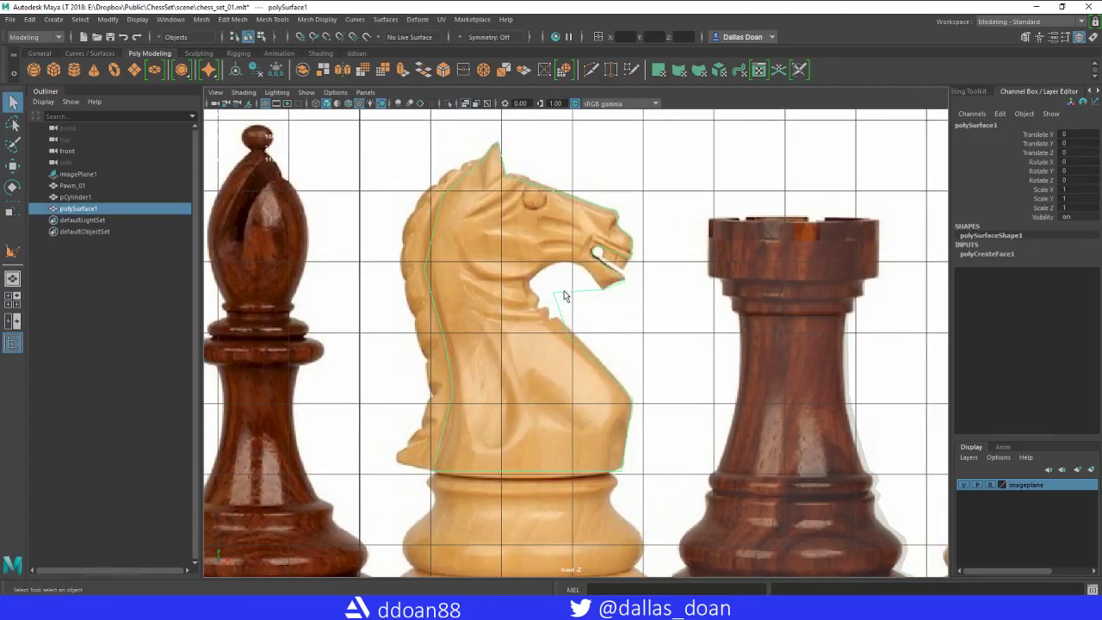
right_drag(561, 290, 508, 290)
key(w)
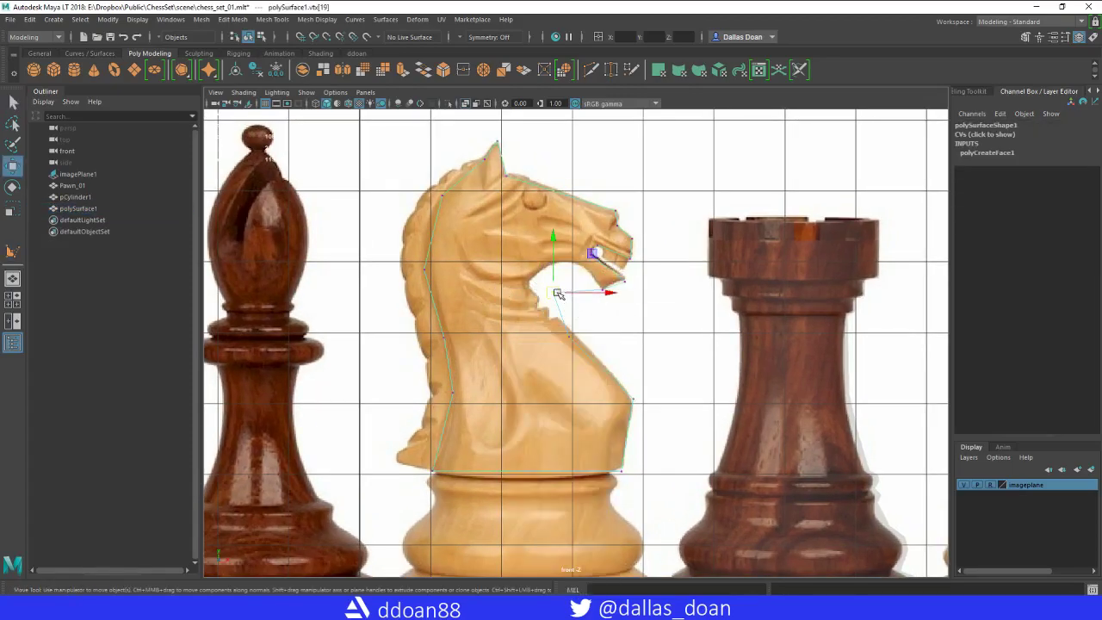
drag(555, 293, 530, 279)
click(568, 336)
drag(568, 337, 557, 321)
alt+middle_drag(611, 314, 598, 324)
click(608, 311)
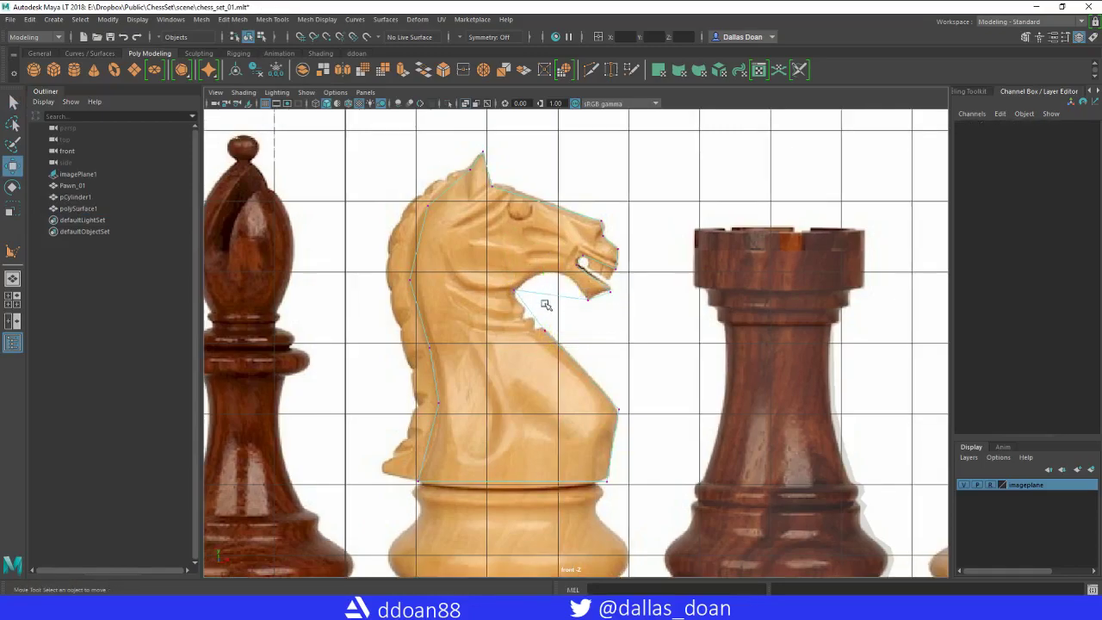
- Insert a vertex with Multi-Cut on the edge between throat and chin and move it up to the jawline
shift+right_drag(544, 297, 492, 296)
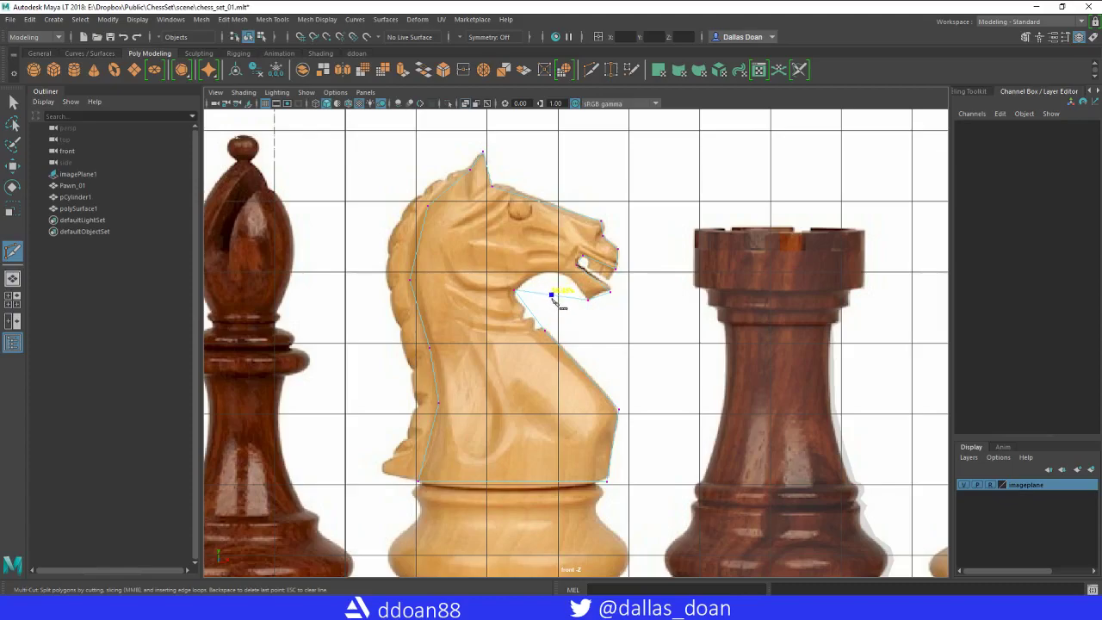
click(551, 296)
key(w)
click(549, 295)
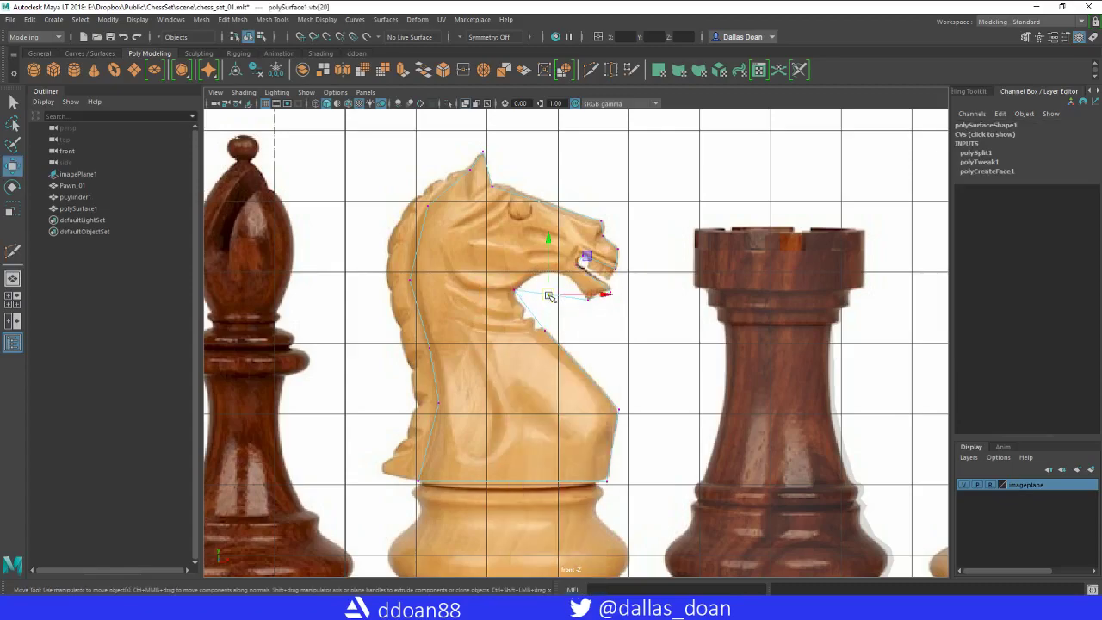
drag(549, 295, 540, 281)
click(551, 319)
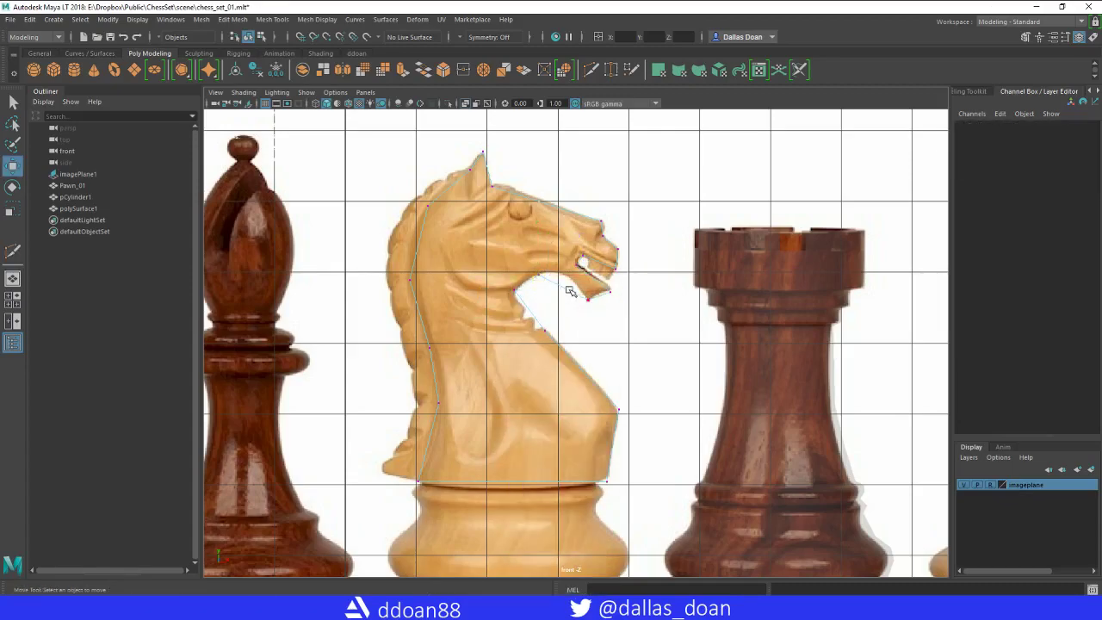
- Insert another vertex under the jaw closer to the chin, fit it to the jawline and nudge the chin vertex onto the reference
mouse_move(562, 289)
right_down()
mouse_move(575, 296)
mouse_move(553, 281)
right_up()
key(w)
click(563, 286)
drag(563, 286, 567, 274)
alt+middle_drag(571, 351, 557, 370)
alt+right_drag(559, 369, 636, 352)
click(600, 314)
click(599, 309)
drag(599, 307, 601, 306)
click(612, 348)
- Insert a vertex at the upper back of the neck, move it outward and adjust the vertex above it to round the head
alt+middle_drag(612, 348, 650, 338)
shift+right_drag(463, 248, 428, 234)
key(w)
click(457, 235)
drag(456, 235, 450, 229)
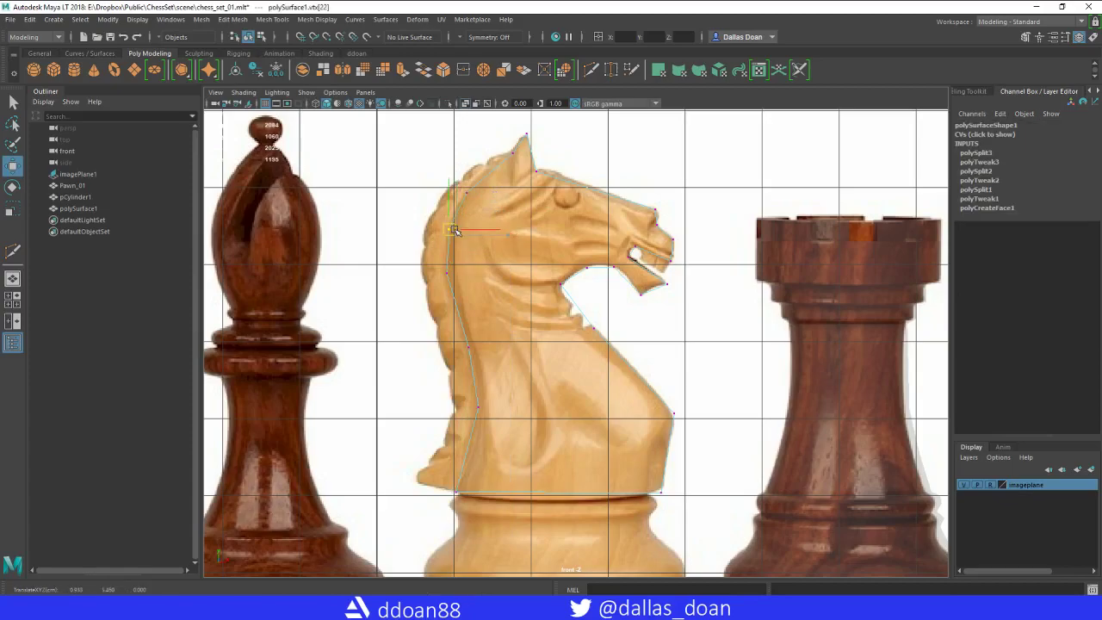
alt+middle_drag(534, 274, 572, 285)
alt+middle_drag(546, 247, 548, 264)
mouse_move(483, 185)
mouse_down()
mouse_move(504, 208)
mouse_move(495, 184)
mouse_up()
- Fine-tune the two throat vertices against the reference and return the knight polygon to object selection
alt+middle_drag(585, 306, 574, 332)
click(569, 287)
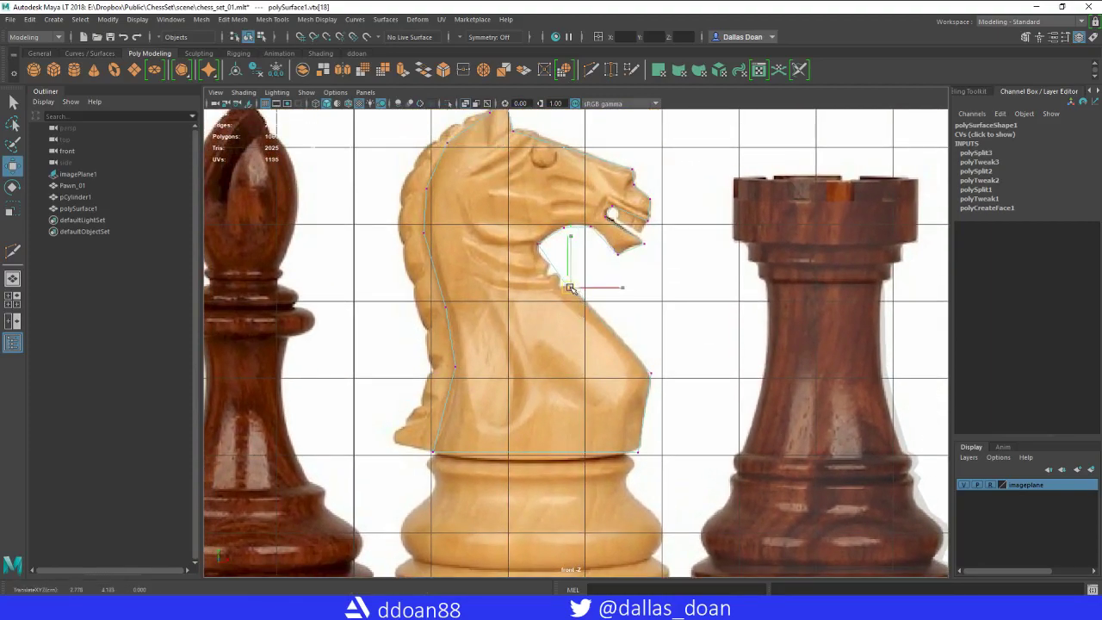
drag(569, 288, 566, 288)
alt+middle_drag(576, 266, 578, 291)
mouse_move(528, 260)
mouse_down()
mouse_move(553, 283)
mouse_move(538, 272)
mouse_up()
alt+middle_drag(651, 312, 645, 342)
right_drag(606, 270, 578, 336)
- Hide the imageplane layer to inspect the knight shape in the perspective view
key(space)
key(space)
alt+drag(640, 264, 794, 343)
click(967, 485)
alt+drag(751, 421, 630, 372)
right_click(546, 295)
alt+drag(615, 308, 573, 321)
scroll(573, 321, up, 8)
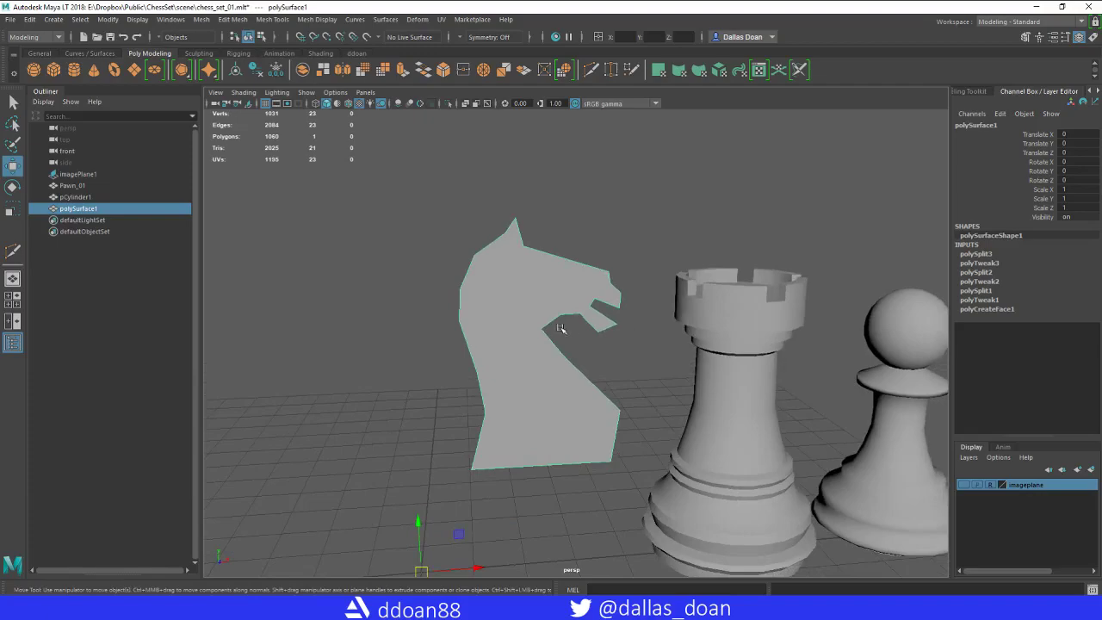
- Use Multi-Cut to add an edge across the knight's lower body, from the back of the neck to the front chest corner
scroll(552, 318, up, 3)
alt+middle_drag(594, 355, 640, 376)
alt+drag(615, 307, 632, 325)
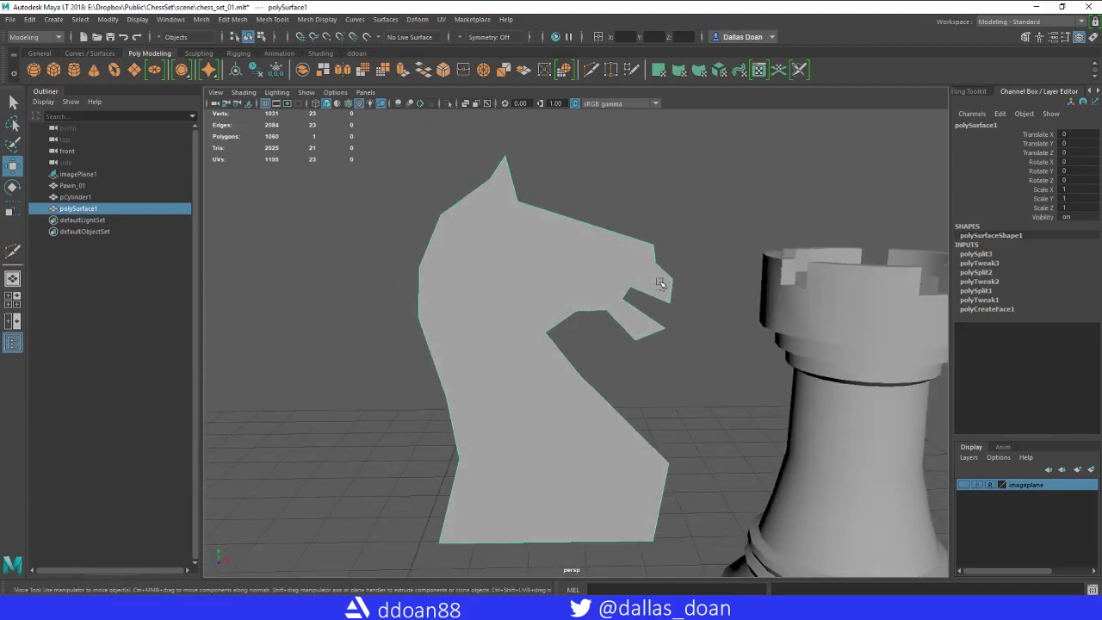
alt+drag(490, 404, 626, 352)
shift+right_drag(534, 304, 459, 307)
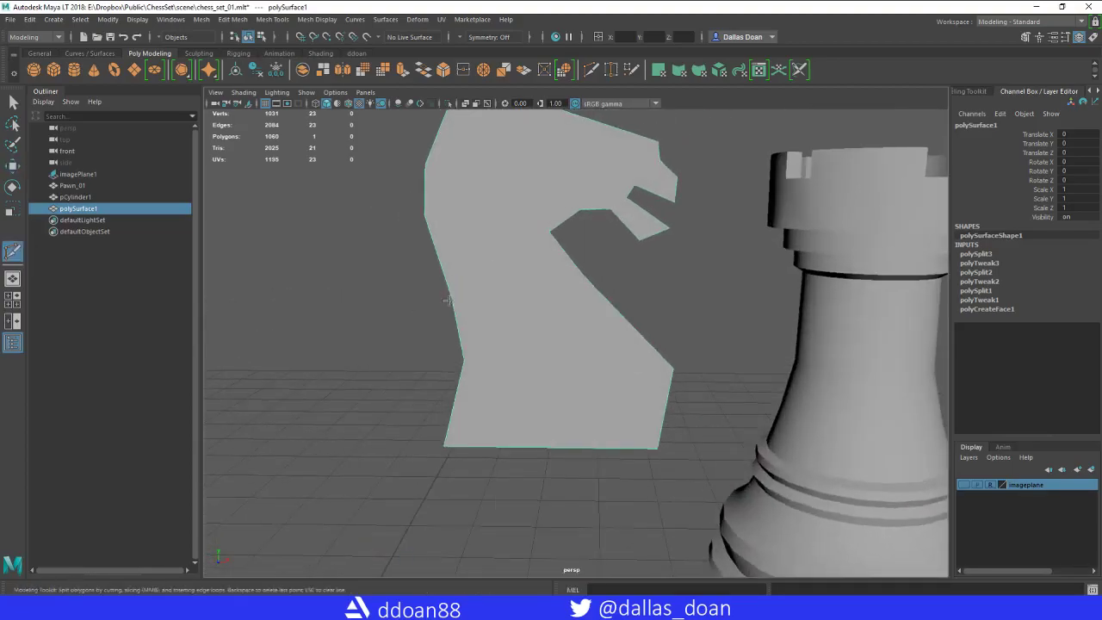
alt+middle_drag(478, 349, 505, 308)
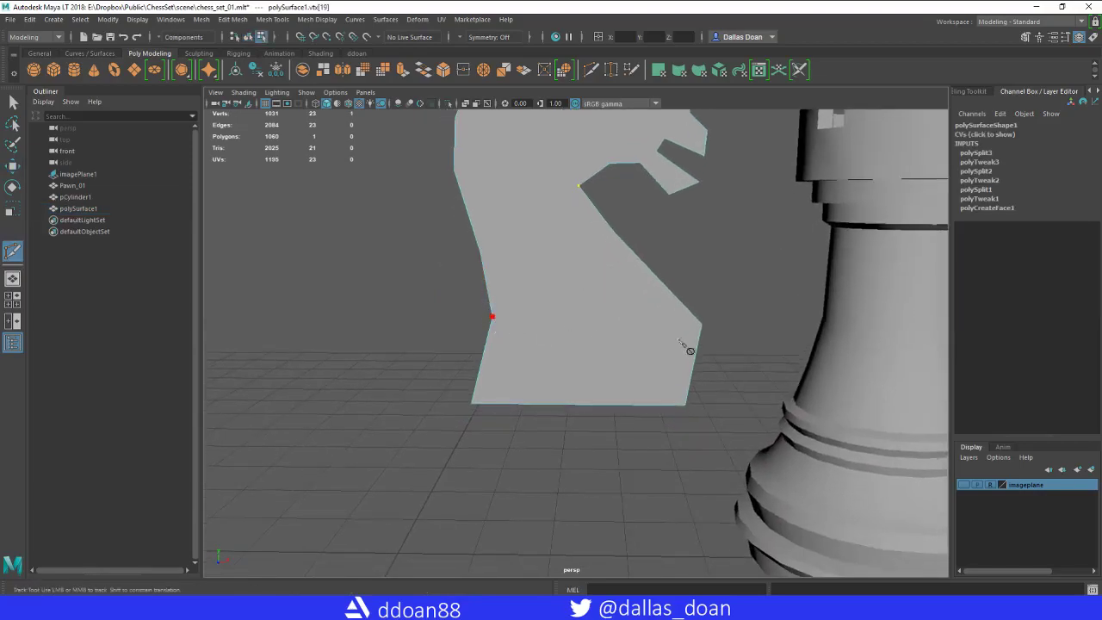
key(Return)
alt+drag(704, 278, 647, 357)
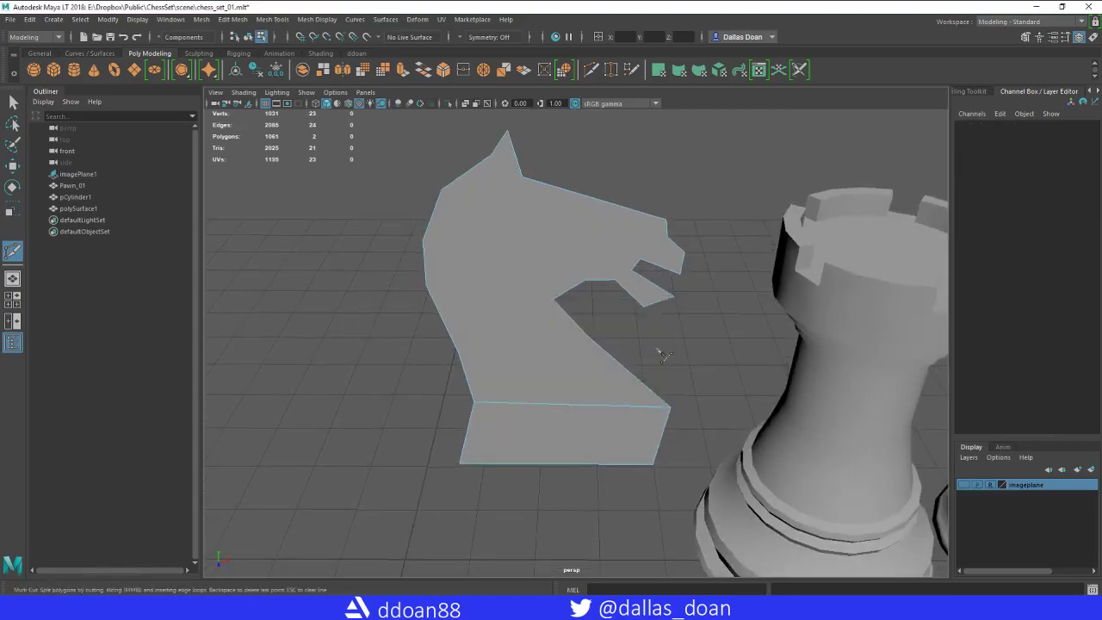
- In the front view, cut an edge across the lower neck from the top of the chest to the opposite back vertex
key(space)
key(space)
key(space)
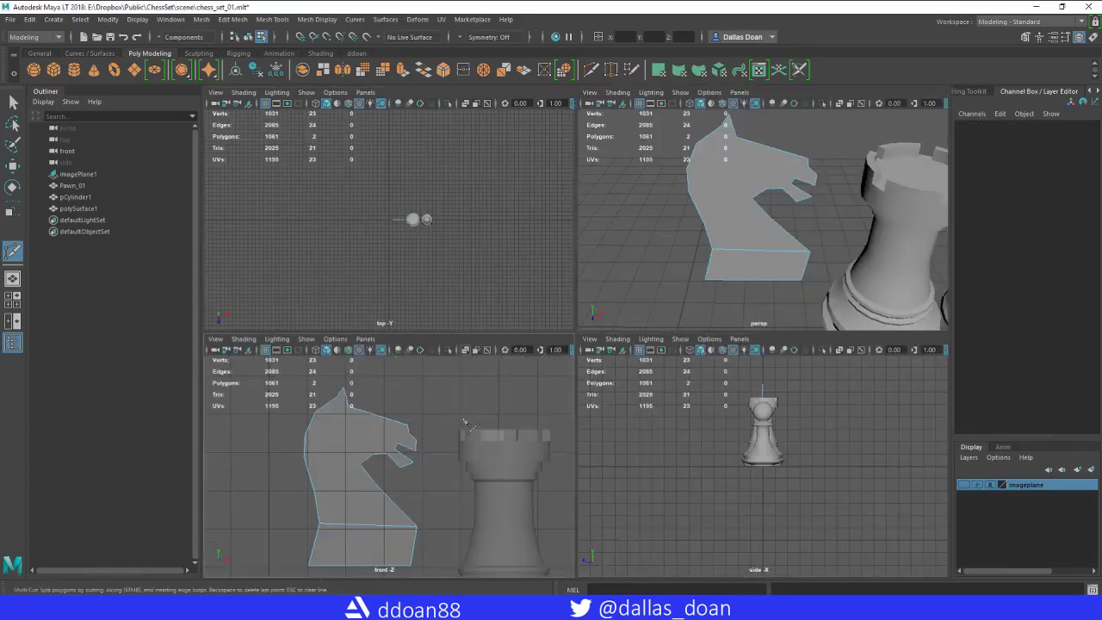
key(space)
alt+right_drag(539, 381, 600, 320)
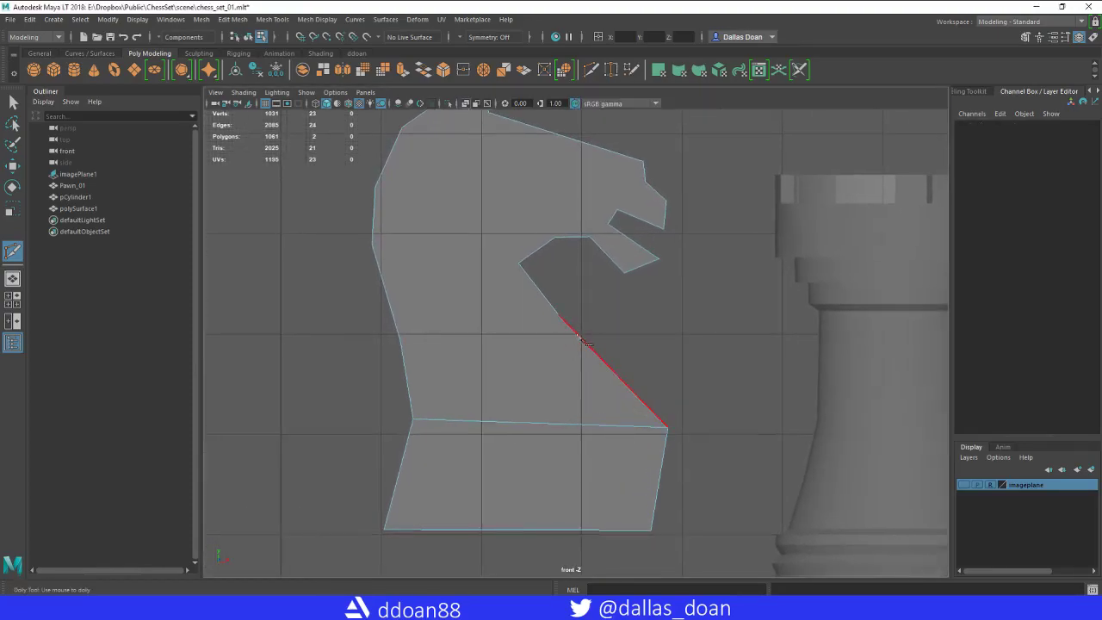
click(457, 330)
click(401, 343)
right_click(401, 343)
- Cut two edges across the upper neck, from the throat vertex and the rear jaw vertex to the facing vertices on the back
alt+middle_drag(625, 337, 664, 374)
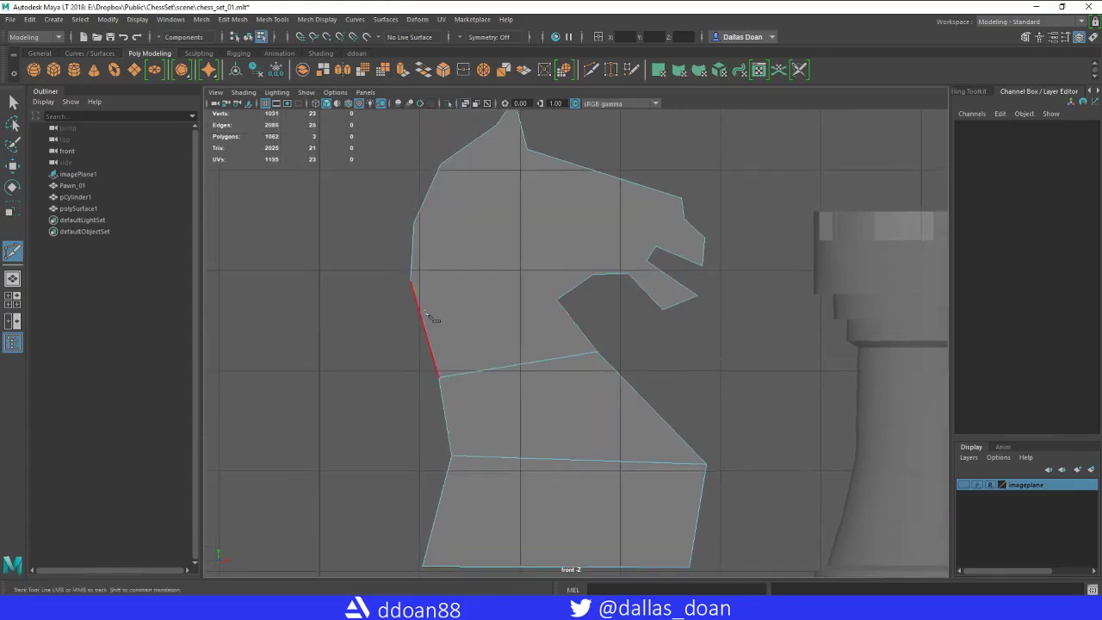
click(556, 300)
click(411, 284)
right_click(627, 325)
alt+middle_drag(587, 287, 591, 330)
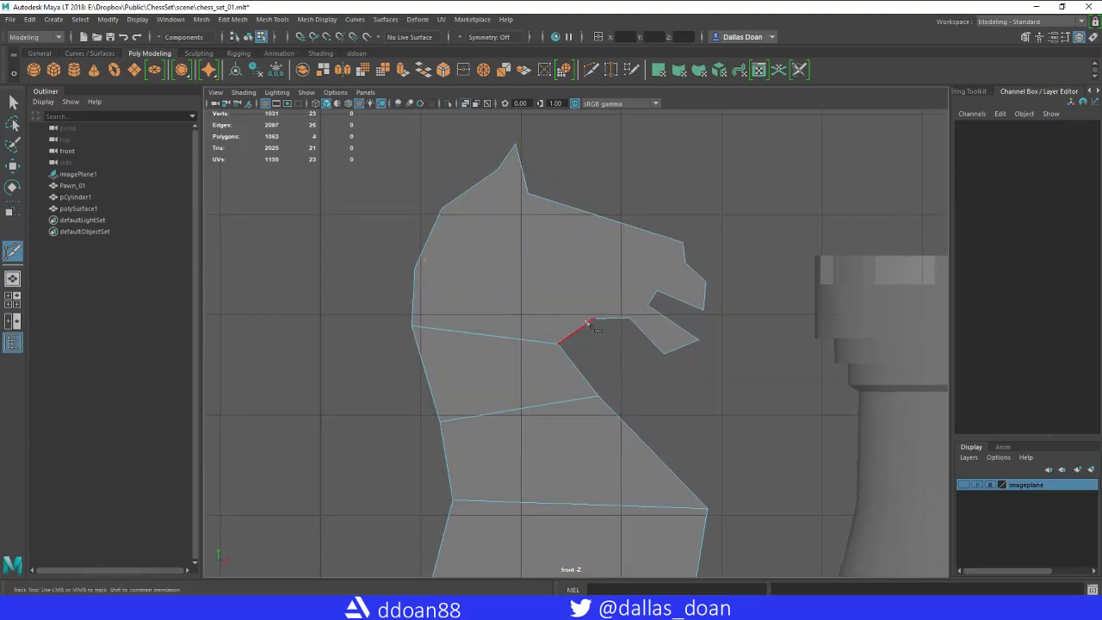
click(594, 320)
click(415, 268)
right_click(642, 306)
- Cut one edge separating the lower jaw at the mouth corner and another separating the muzzle tip below the nose
alt+middle_drag(648, 313, 590, 322)
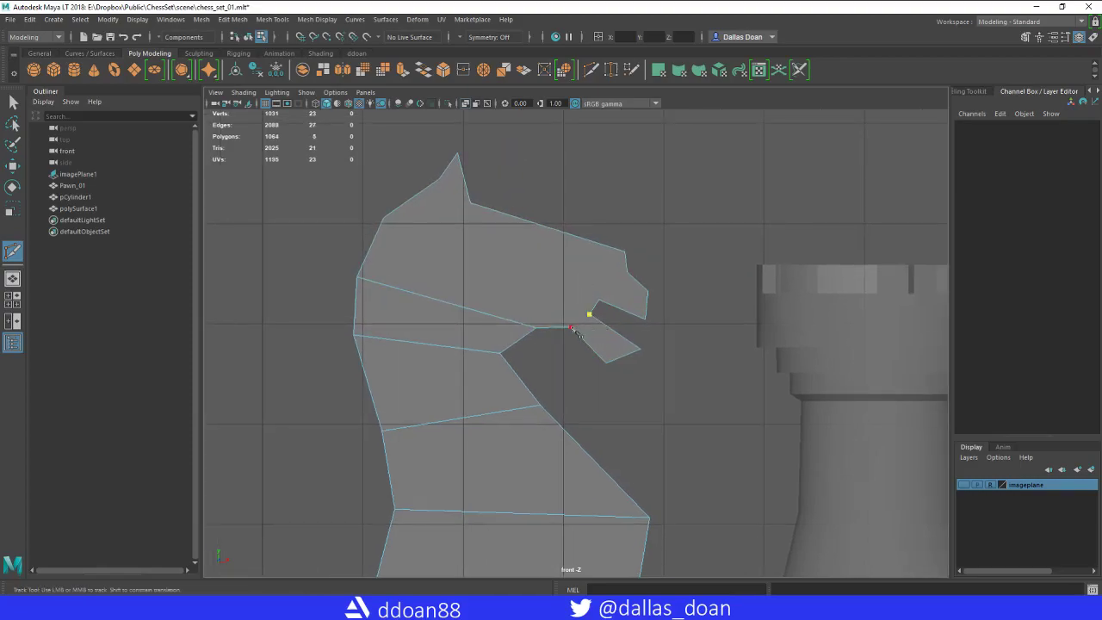
click(573, 328)
right_click(575, 382)
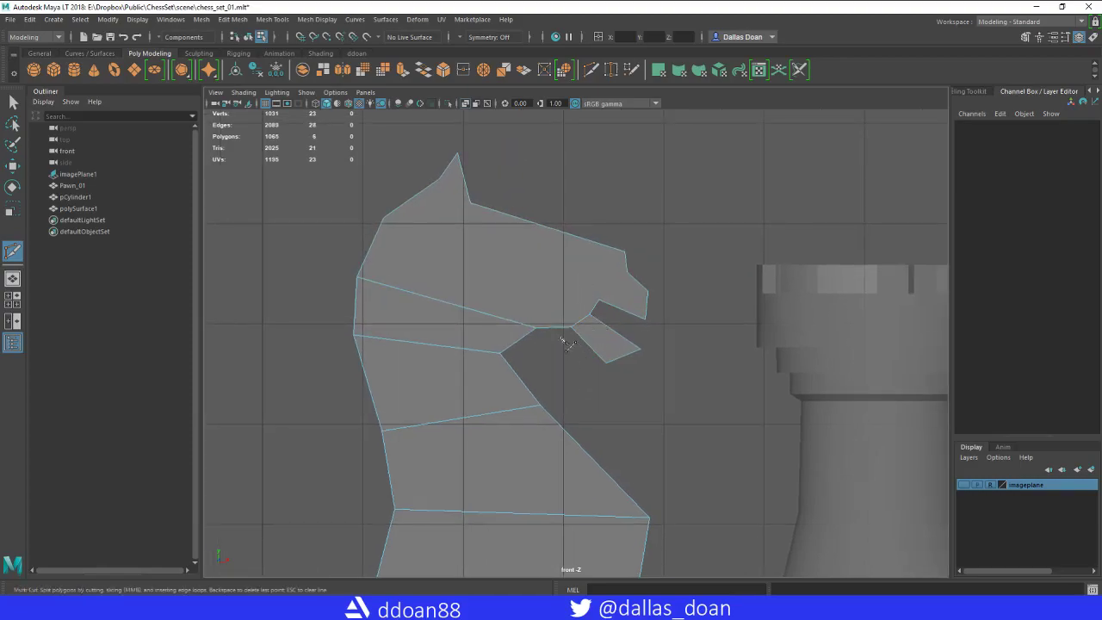
click(626, 273)
right_click(672, 302)
- Cut an edge across the base of the ear and another from the front jaw vertex to the upper back of the head
alt+middle_drag(672, 302, 688, 324)
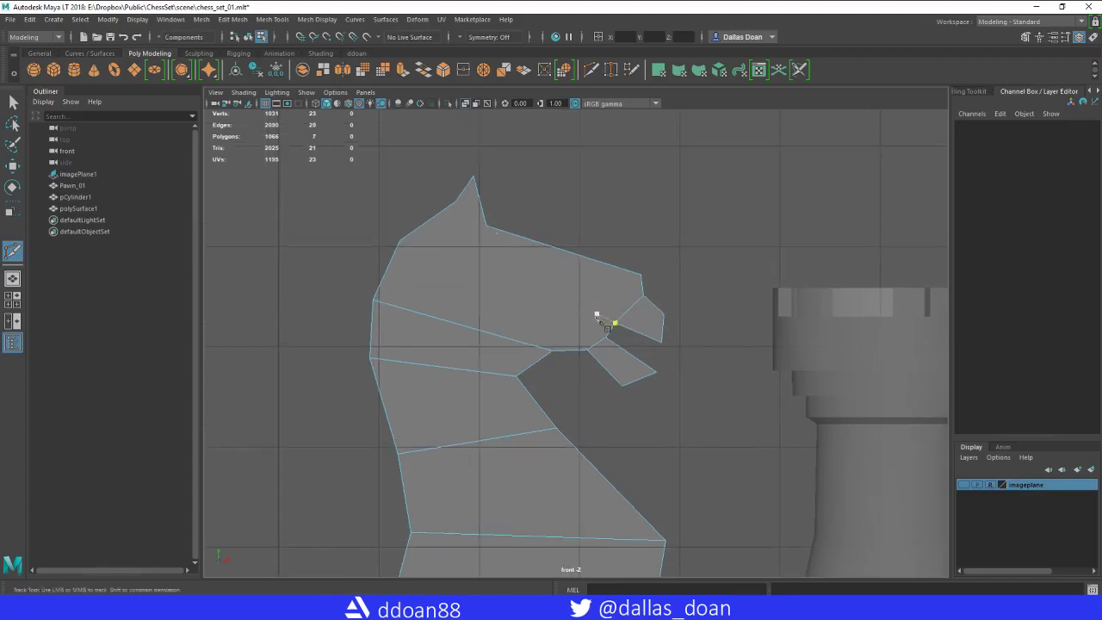
click(486, 228)
right_click(405, 250)
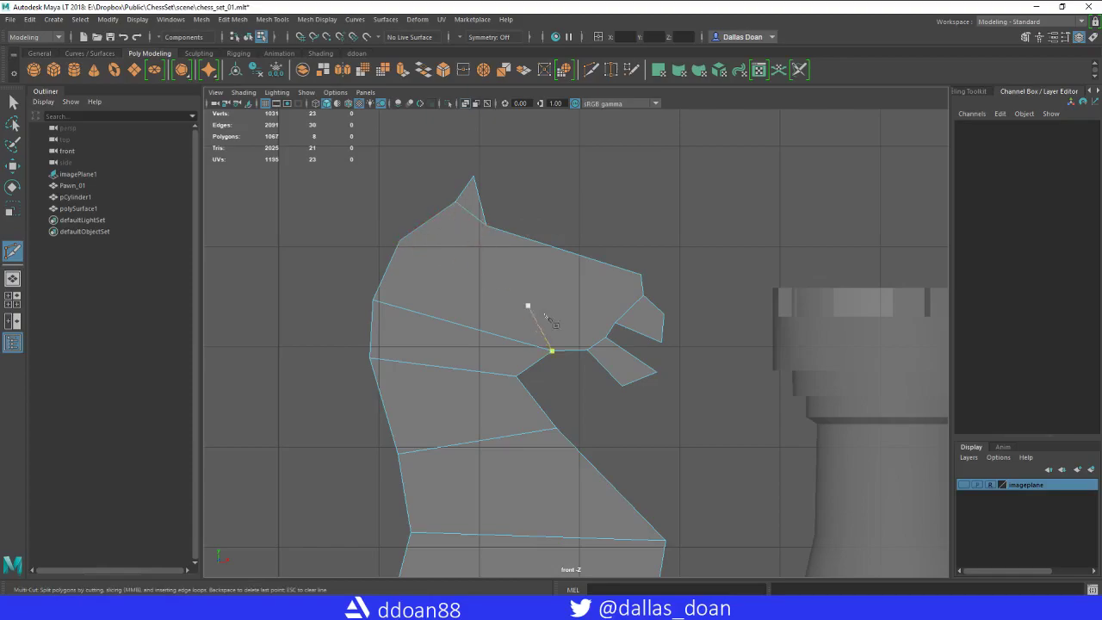
click(587, 349)
click(401, 242)
right_click(571, 273)
- Cut edges from the front ear-base vertex to the back of the head, both mouth corners and the nose, undoing the extra jaw cut
click(486, 227)
click(486, 226)
click(587, 350)
right_click(570, 379)
key(ctrl+z)
click(486, 226)
- Cut a lengthwise edge line from the front ear-base vertex down through the neck and body to the bottom edge
alt+middle_drag(695, 276, 734, 215)
alt+right_drag(734, 215, 675, 279)
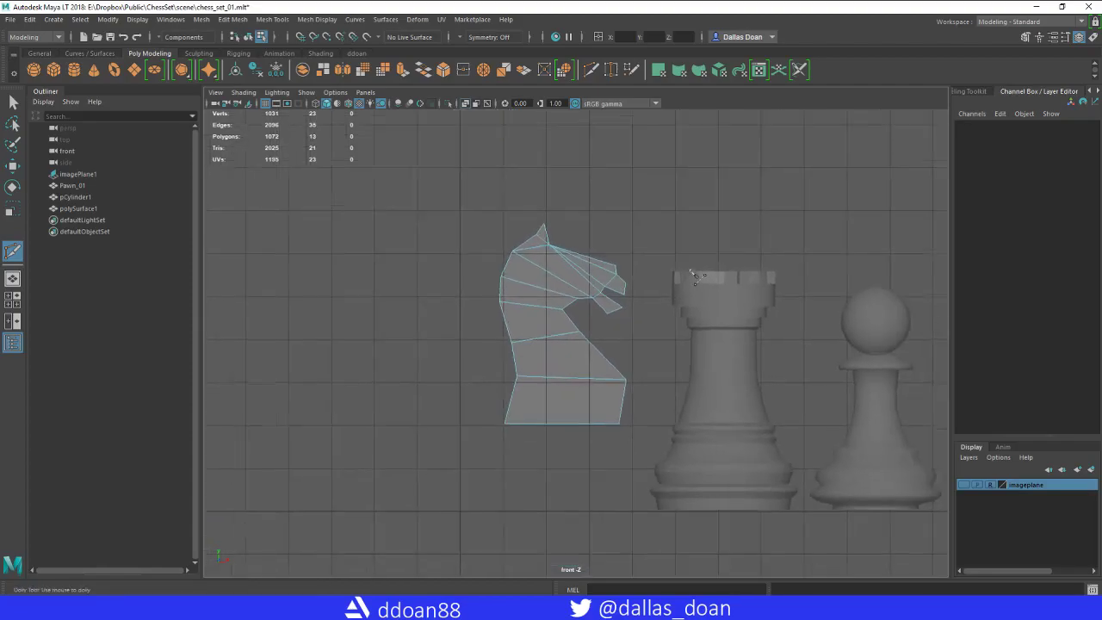
alt+right_drag(639, 317, 672, 341)
alt+right_drag(589, 265, 622, 332)
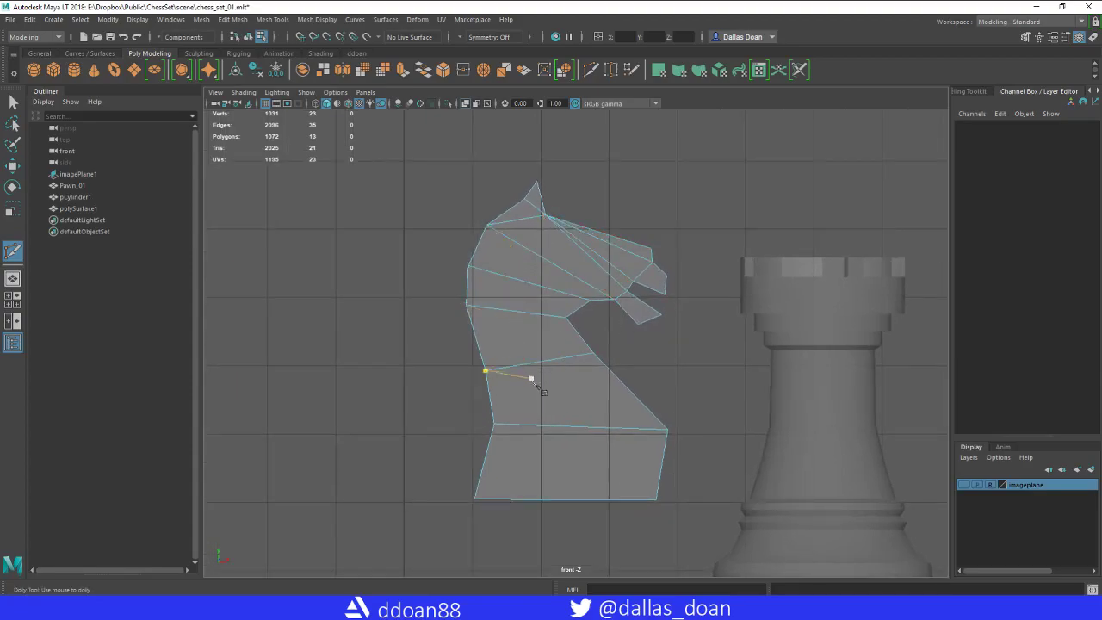
key(Escape)
click(520, 366)
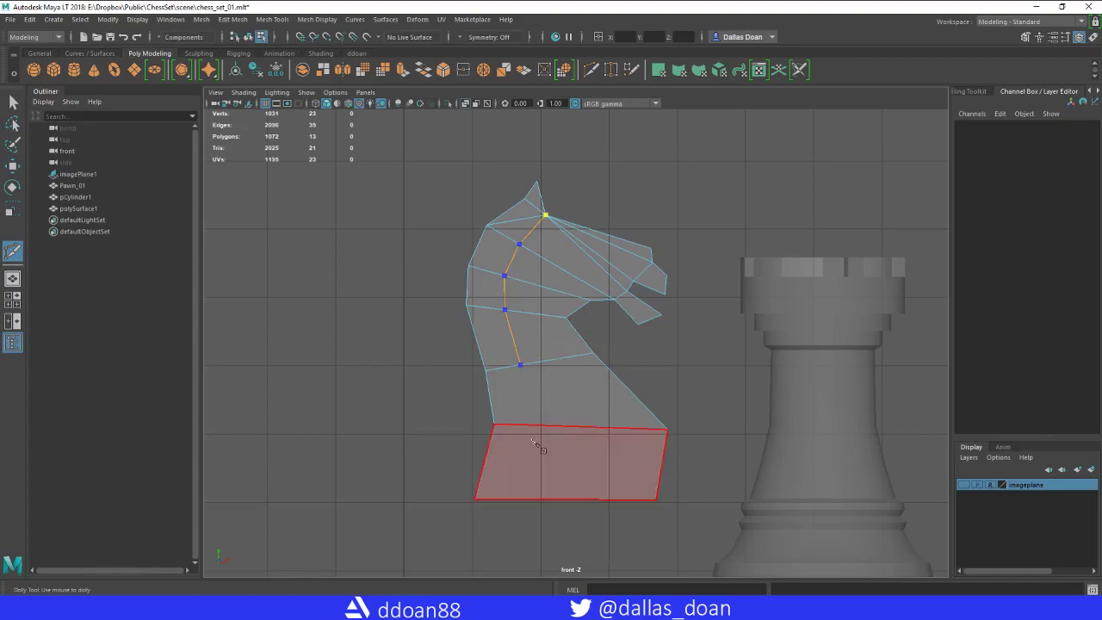
click(529, 501)
scroll(594, 228, up, 4)
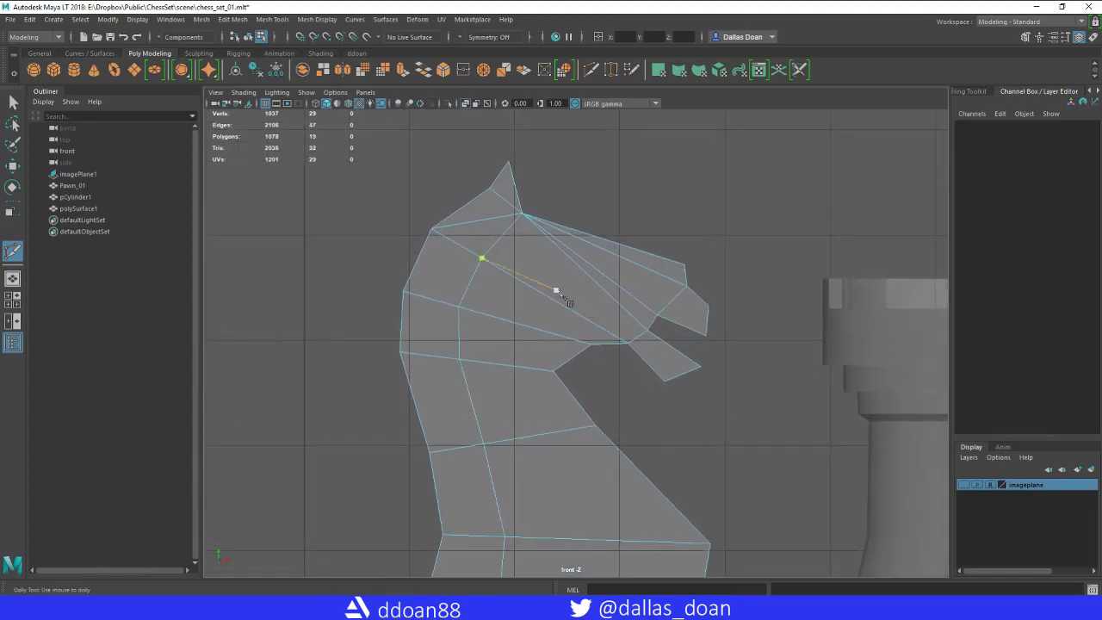
- Delete the edge running from the upper back of the head to the front ear-base vertex
key(w)
click(473, 221)
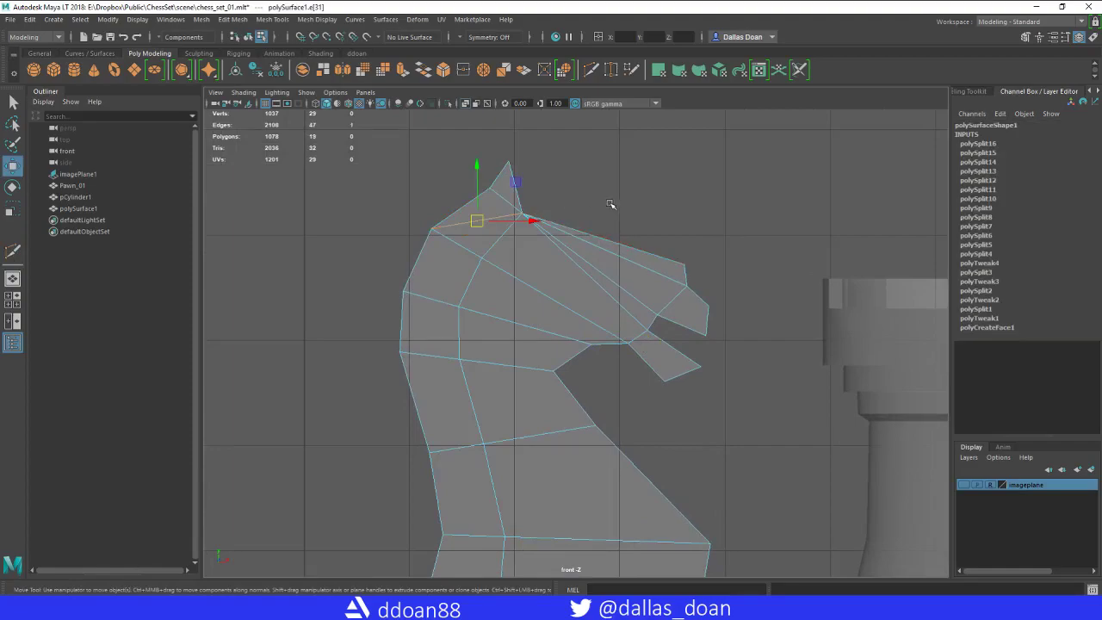
shift+right_drag(608, 204, 572, 200)
scroll(632, 216, down, 4)
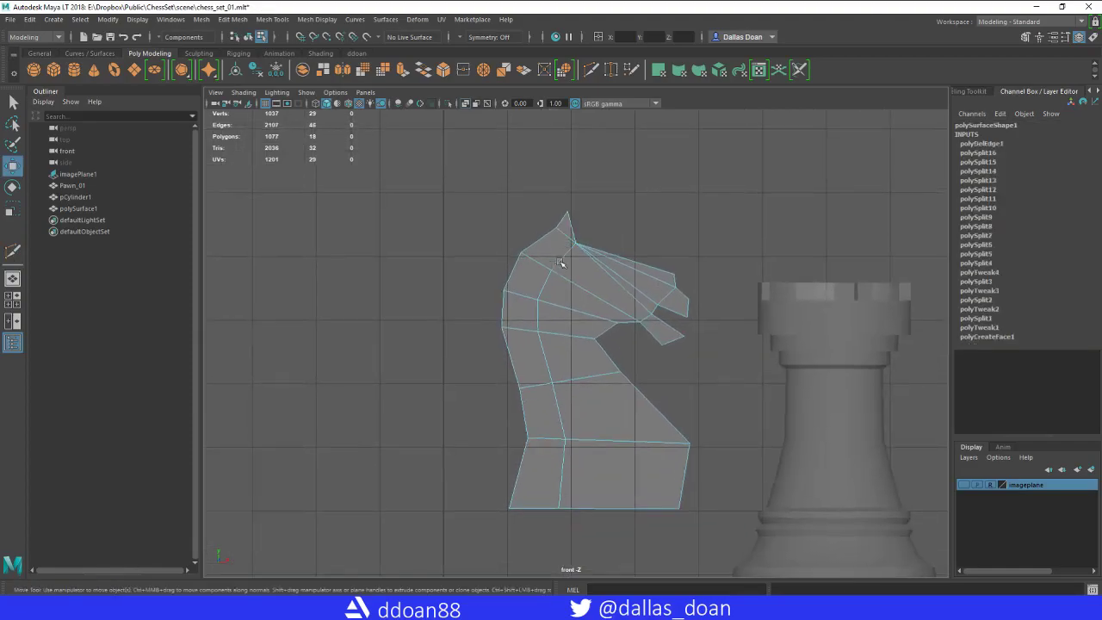
- Cut a second lengthwise edge line from the top of the snout through the cheek and neck down to the bottom edge
scroll(564, 262, up, 5)
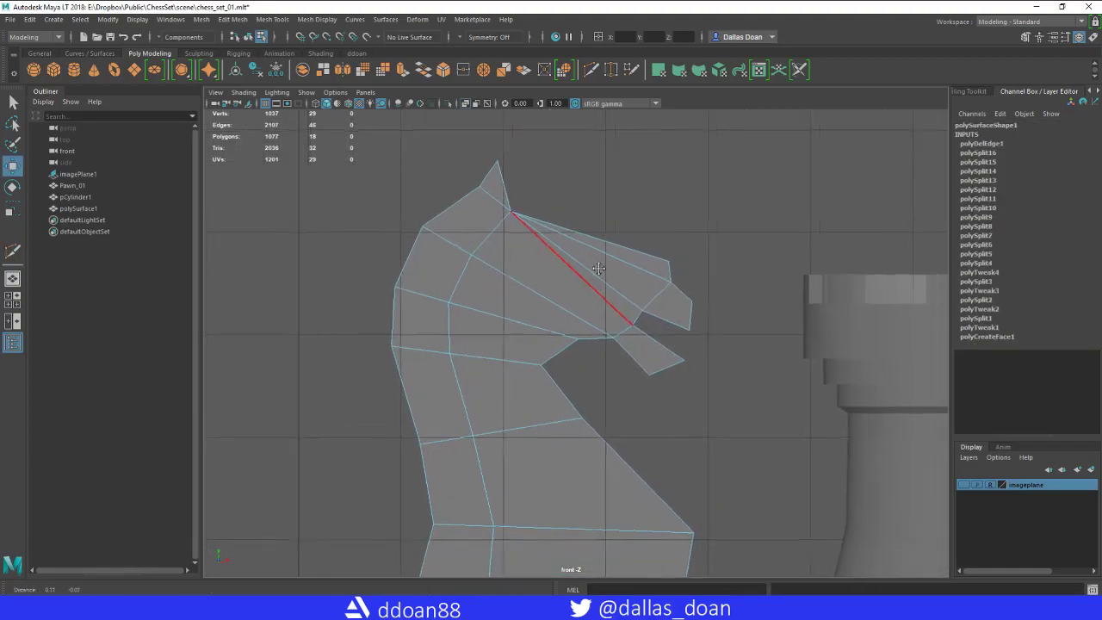
alt+middle_drag(585, 272, 543, 245)
shift+right_drag(583, 188, 493, 201)
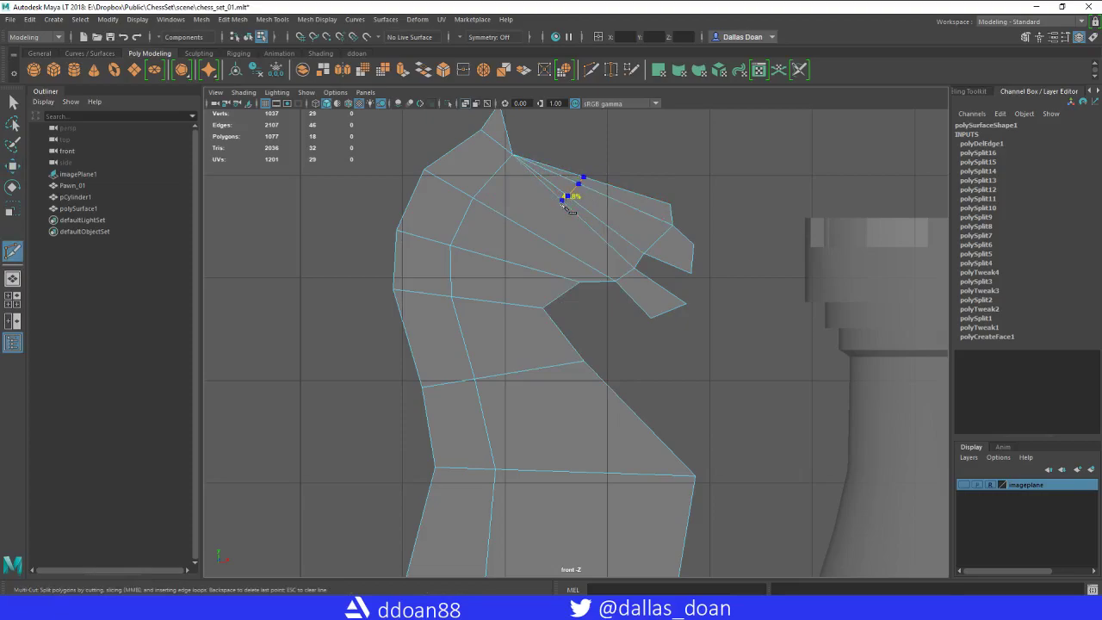
click(563, 200)
alt+drag(503, 306, 505, 257)
alt+middle_drag(503, 306, 504, 258)
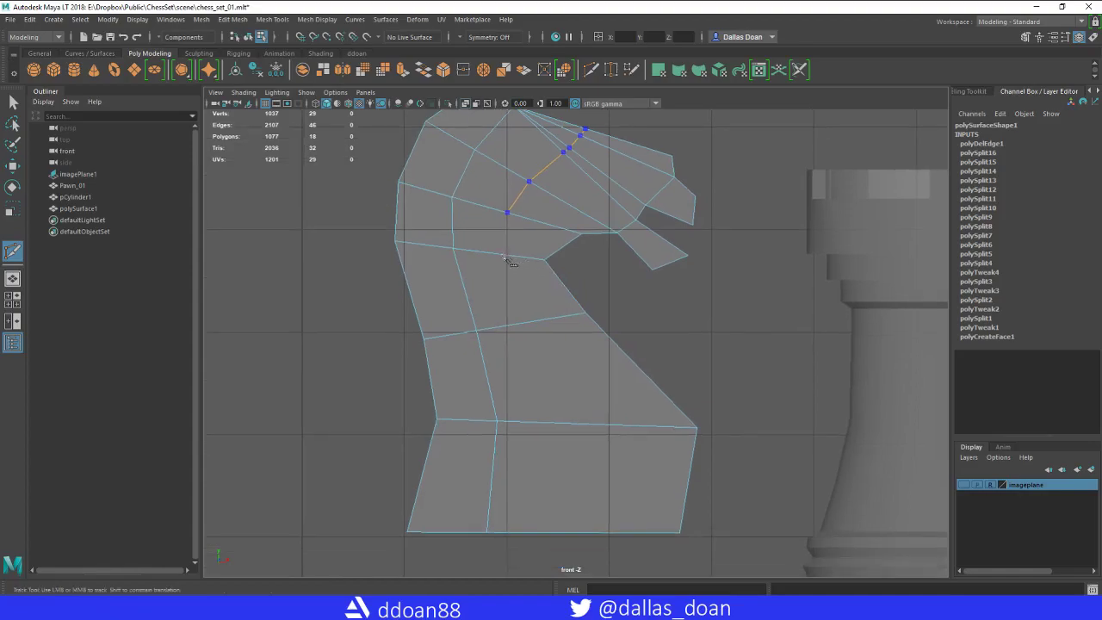
click(574, 424)
key(Return)
alt+middle_drag(681, 271, 676, 376)
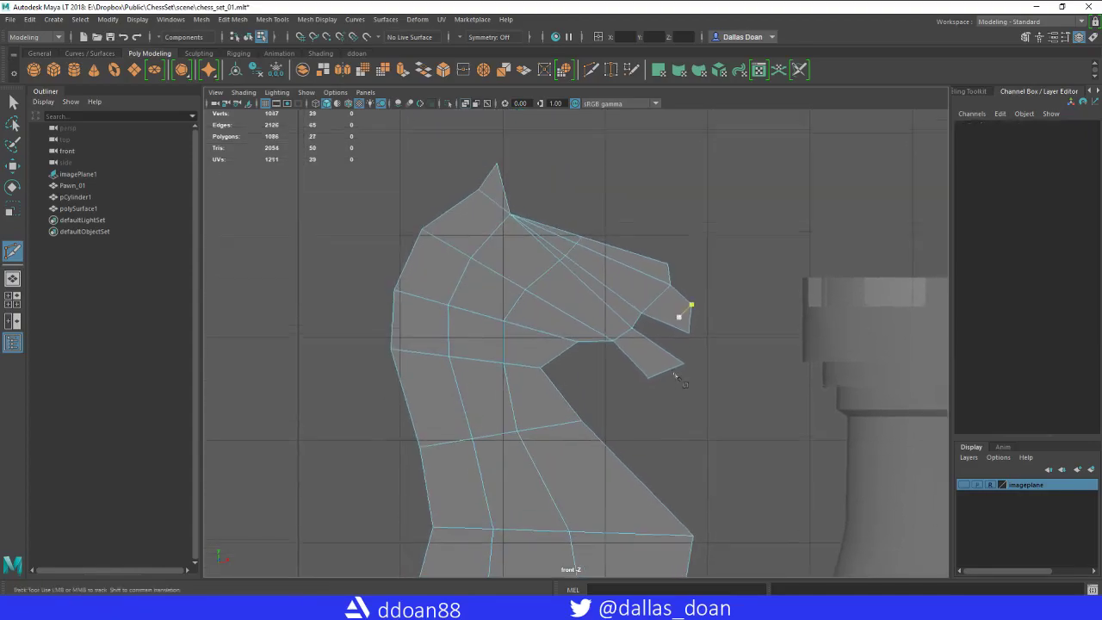
- Select the knight mesh as an object and delete its construction history
key(w)
scroll(603, 311, up, 3)
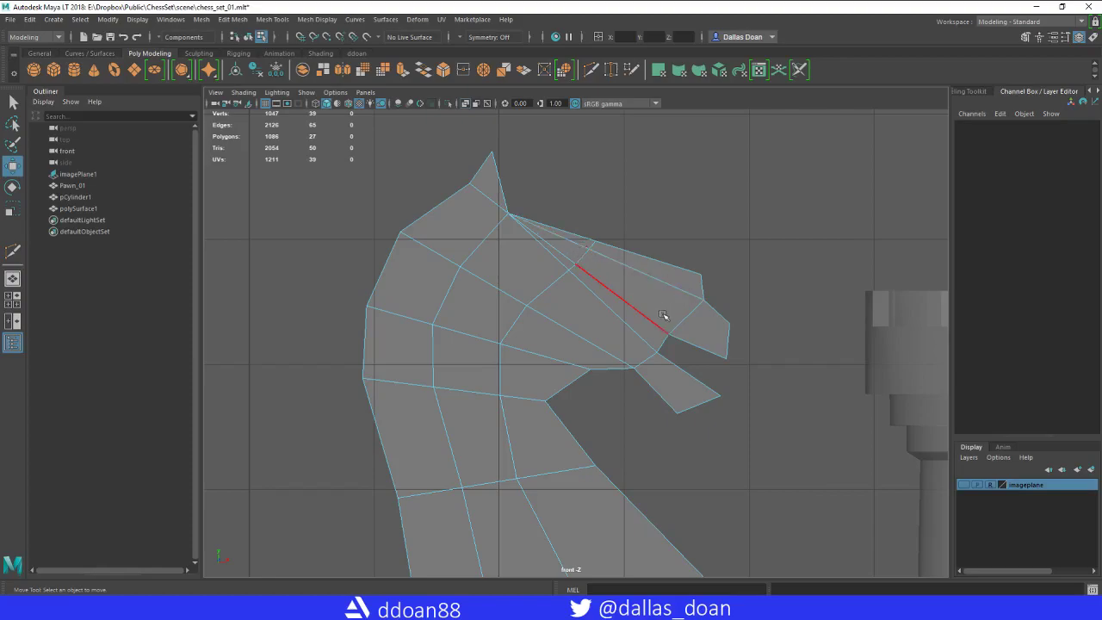
alt+middle_drag(543, 317, 626, 297)
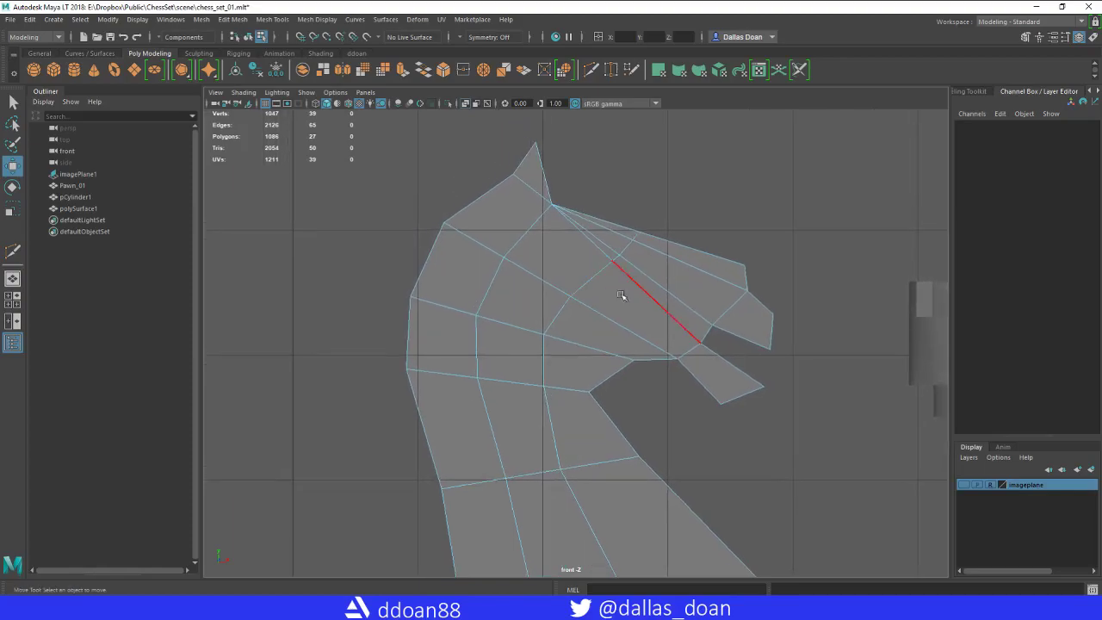
scroll(635, 302, down, 5)
scroll(657, 347, up, 4)
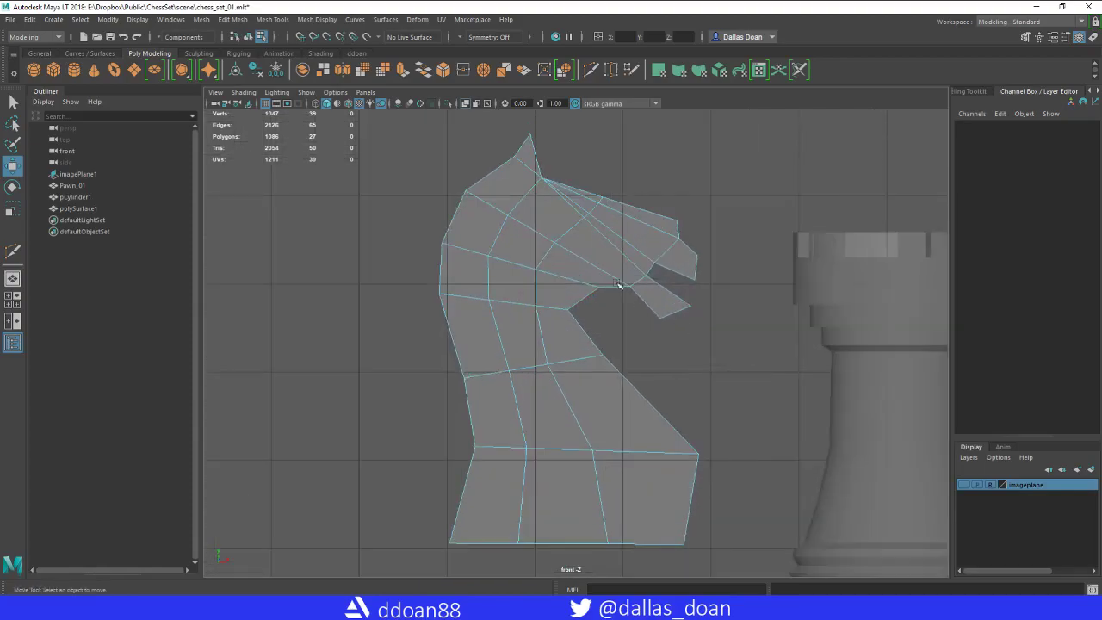
scroll(616, 282, down, 4)
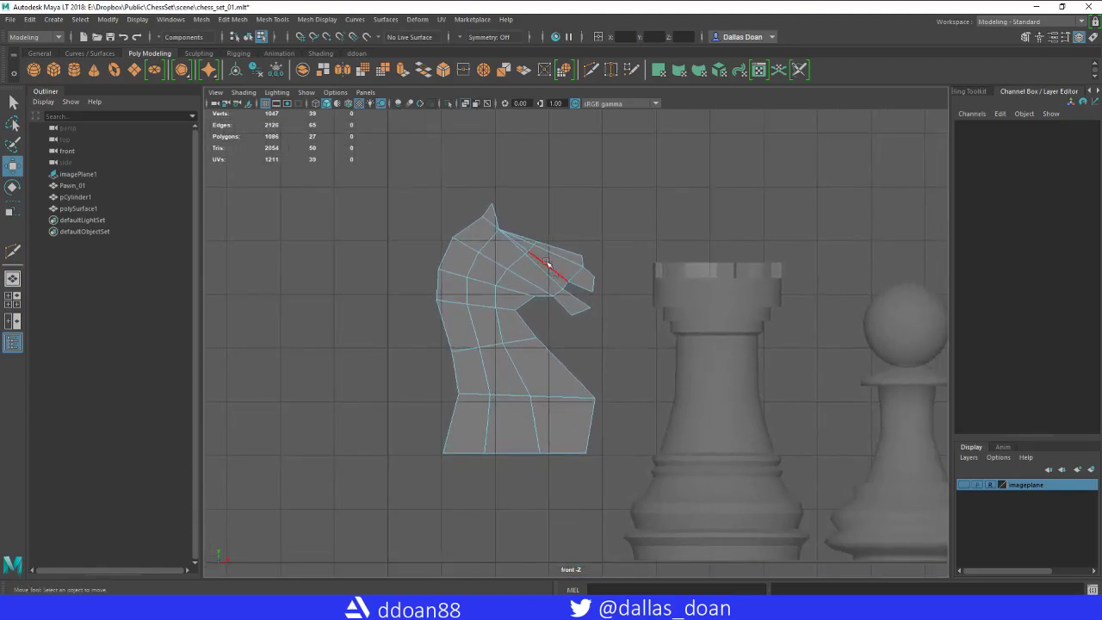
right_drag(517, 240, 511, 308)
scroll(559, 309, down, 3)
alt+middle_drag(561, 312, 563, 331)
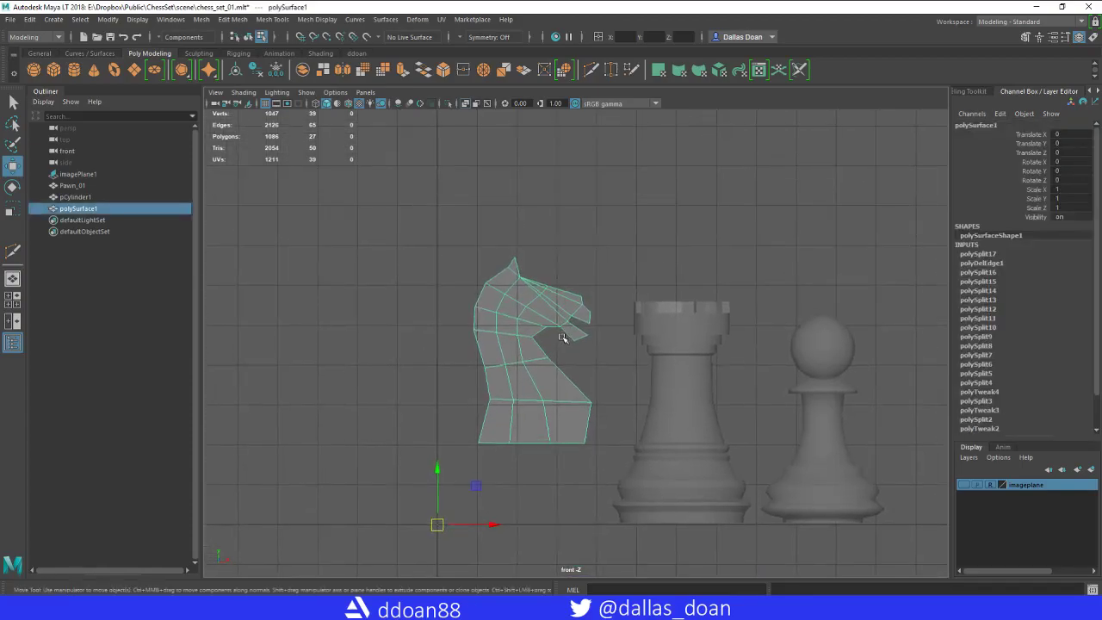
key(alt+shift+d)
- Switch to the perspective view and center the knight mesh's pivot
key(space)
alt+drag(575, 255, 570, 231)
alt+drag(701, 224, 648, 239)
click(649, 238)
alt+drag(644, 335, 551, 245)
right_drag(546, 293, 543, 266)
alt+drag(544, 266, 580, 284)
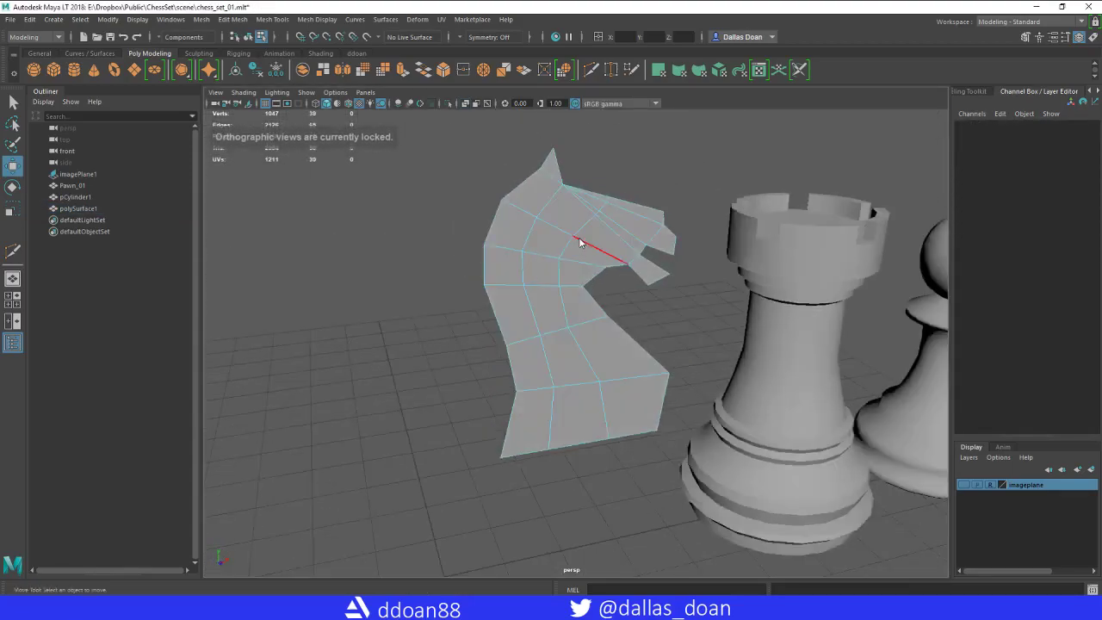
right_drag(579, 239, 563, 310)
scroll(561, 314, down, 4)
alt+drag(561, 313, 648, 355)
key(alt+c)
alt+drag(717, 435, 598, 417)
alt+drag(634, 318, 616, 333)
alt+drag(514, 267, 502, 256)
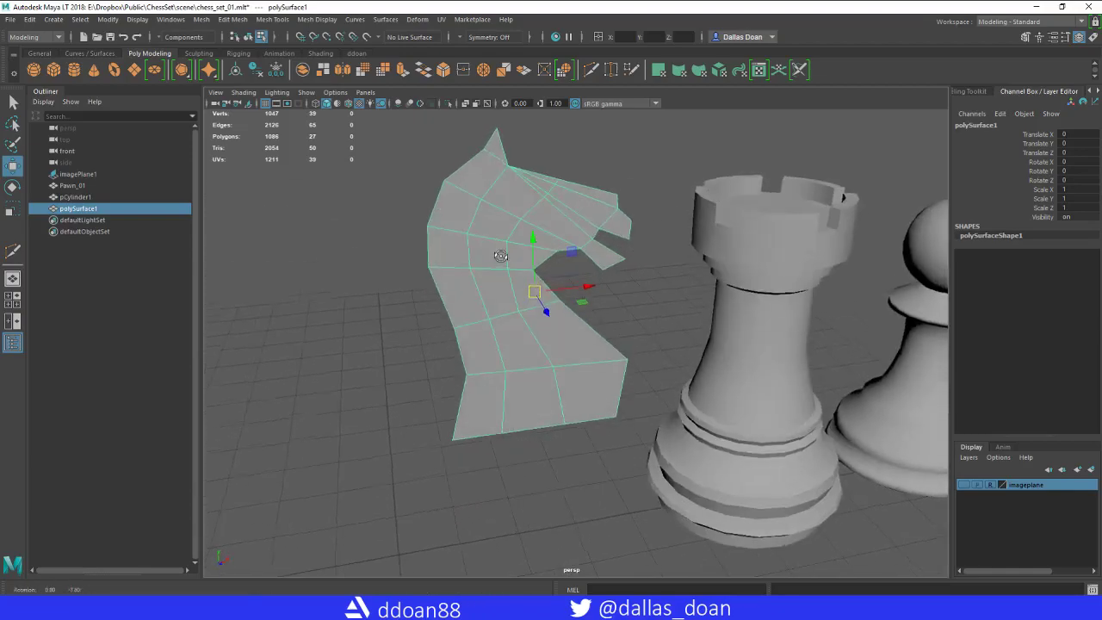
- Select all faces of the flat knight and extrude them with a thickness of 0.6
right_drag(494, 216, 494, 246)
scroll(579, 283, down, 3)
drag(394, 184, 622, 383)
scroll(589, 379, up, 3)
shift+right_drag(595, 272, 594, 277)
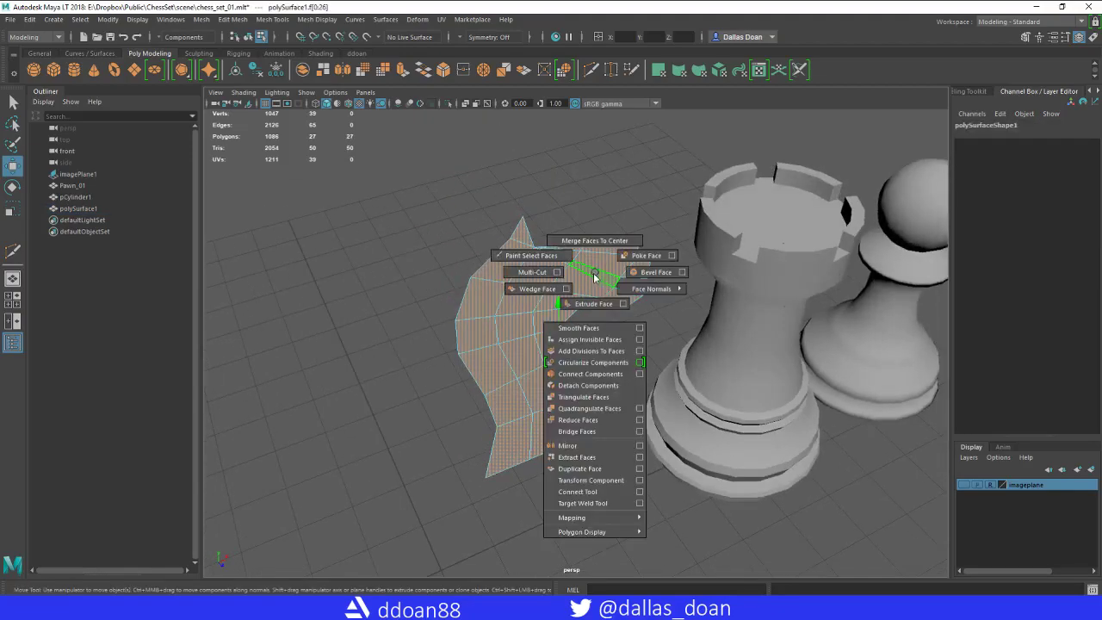
click(588, 463)
alt+drag(608, 388, 557, 380)
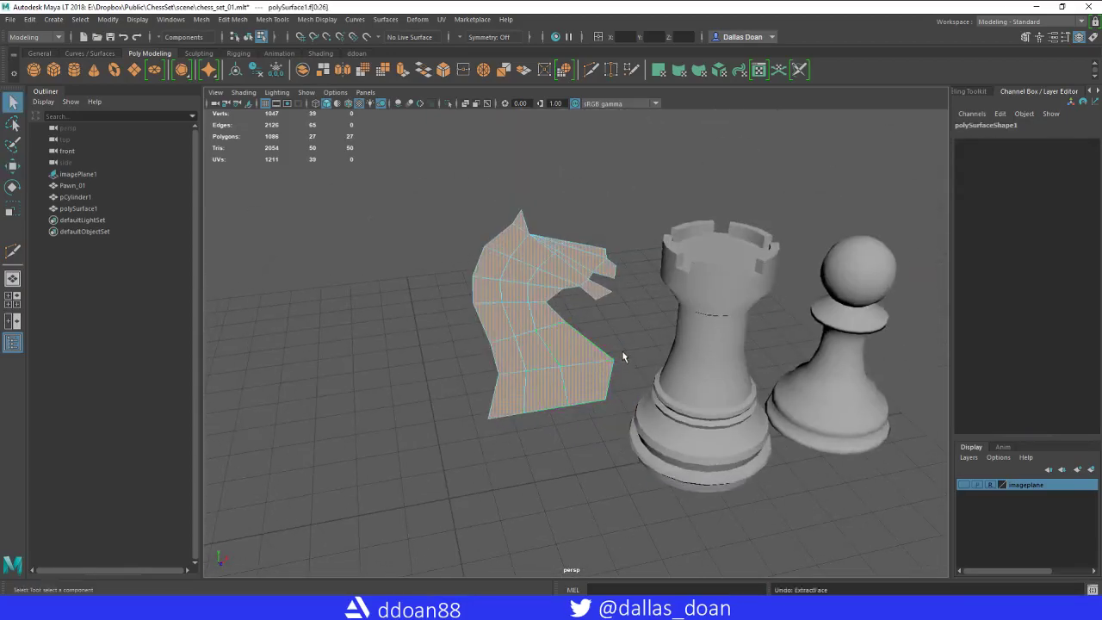
alt+drag(626, 341, 590, 315)
shift+right_drag(515, 236, 514, 272)
alt+drag(581, 287, 614, 316)
drag(868, 420, 872, 420)
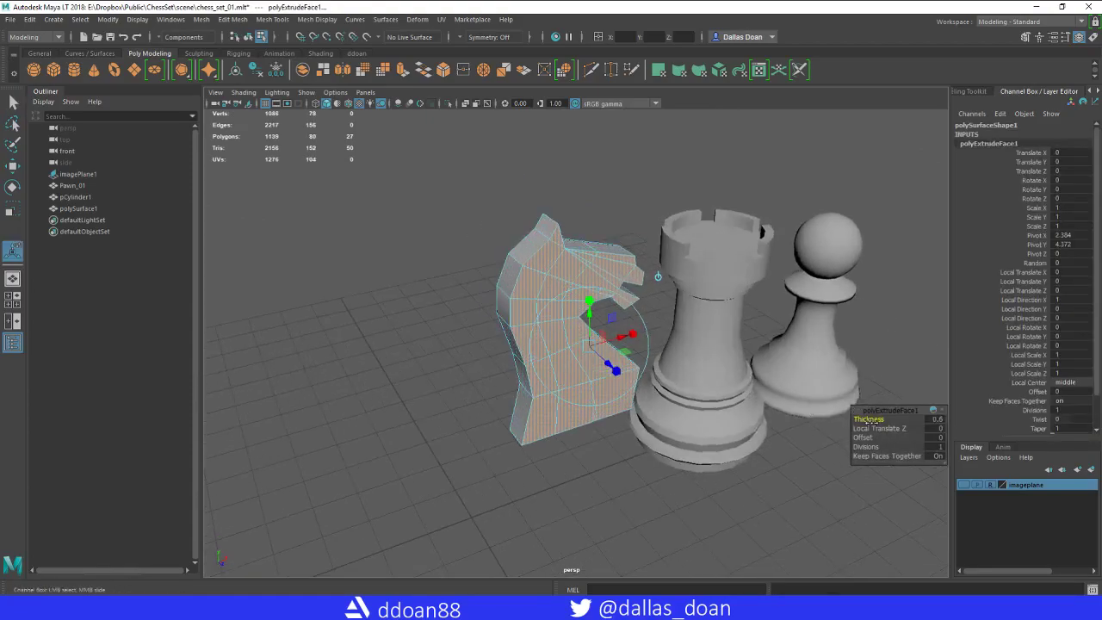
alt+drag(468, 362, 477, 315)
key(w)
- Move the knight mesh to -0.3 along Z so its thickness is centered on the grid line
right_drag(560, 246, 555, 318)
alt+drag(579, 318, 683, 369)
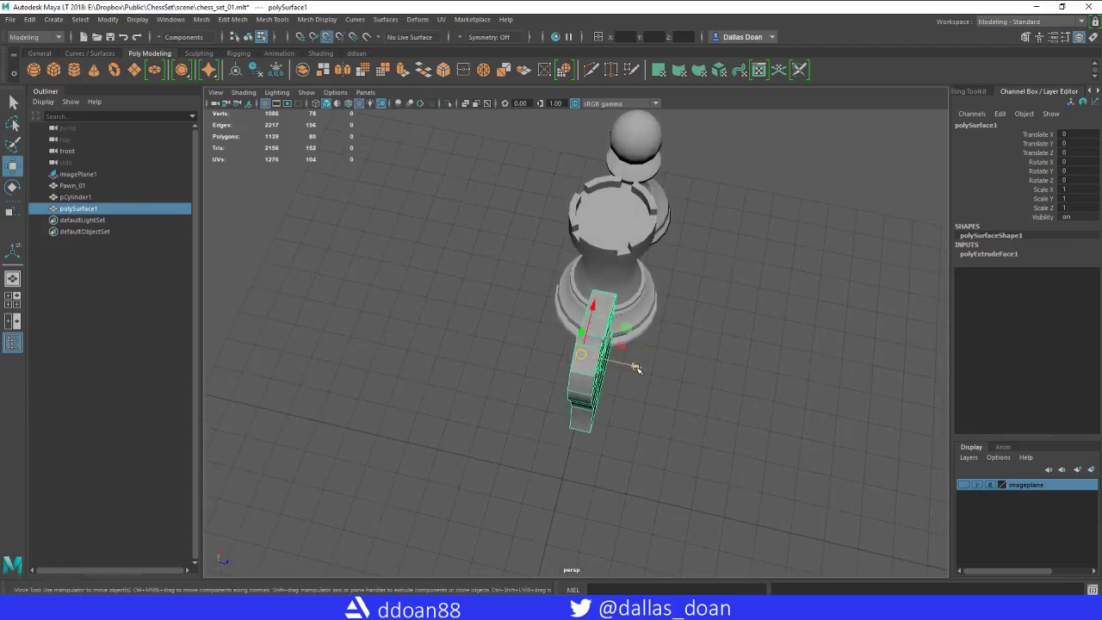
alt+drag(689, 378, 589, 367)
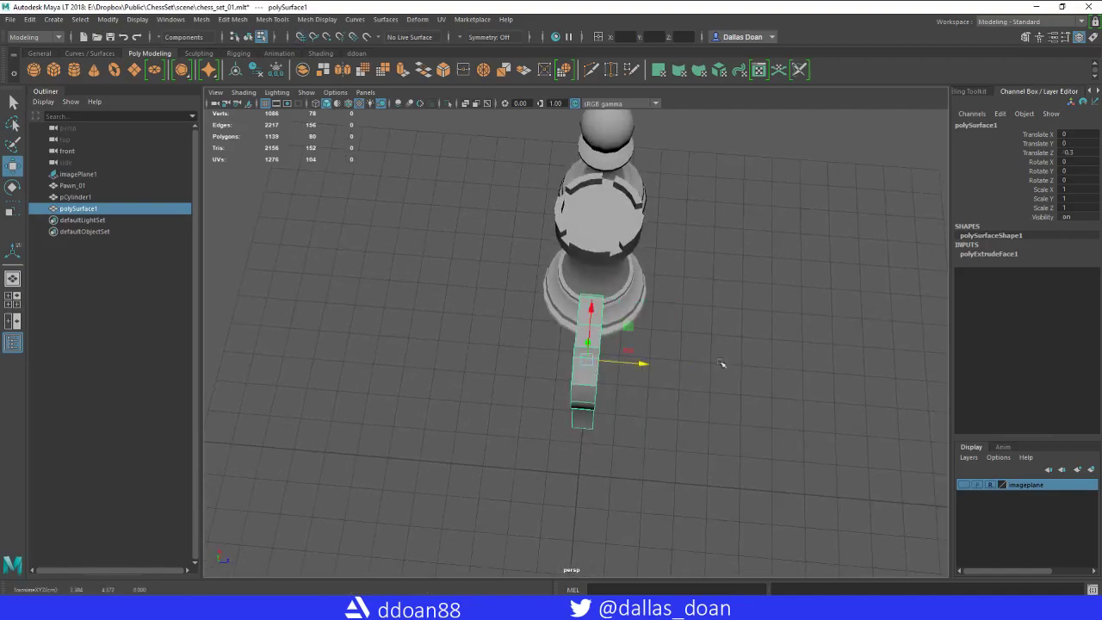
alt+drag(709, 358, 608, 362)
alt+right_drag(608, 362, 708, 384)
alt+drag(708, 384, 631, 385)
- Select the inner lengthwise edges on both sides of the head and neck and scale them apart to widen the body
right_drag(515, 257, 566, 272)
click(524, 222)
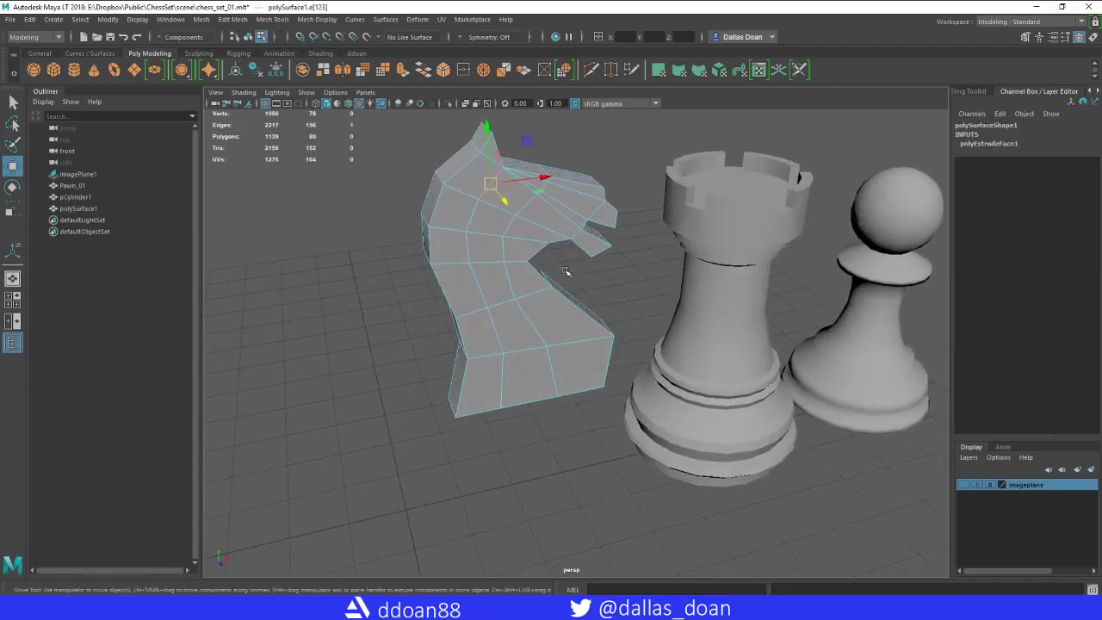
alt+drag(504, 368, 663, 198)
double_click(491, 250)
alt+drag(741, 213, 493, 215)
key(r)
drag(566, 349, 613, 379)
alt+drag(613, 378, 598, 362)
alt+drag(540, 320, 520, 363)
alt+right_drag(618, 382, 655, 400)
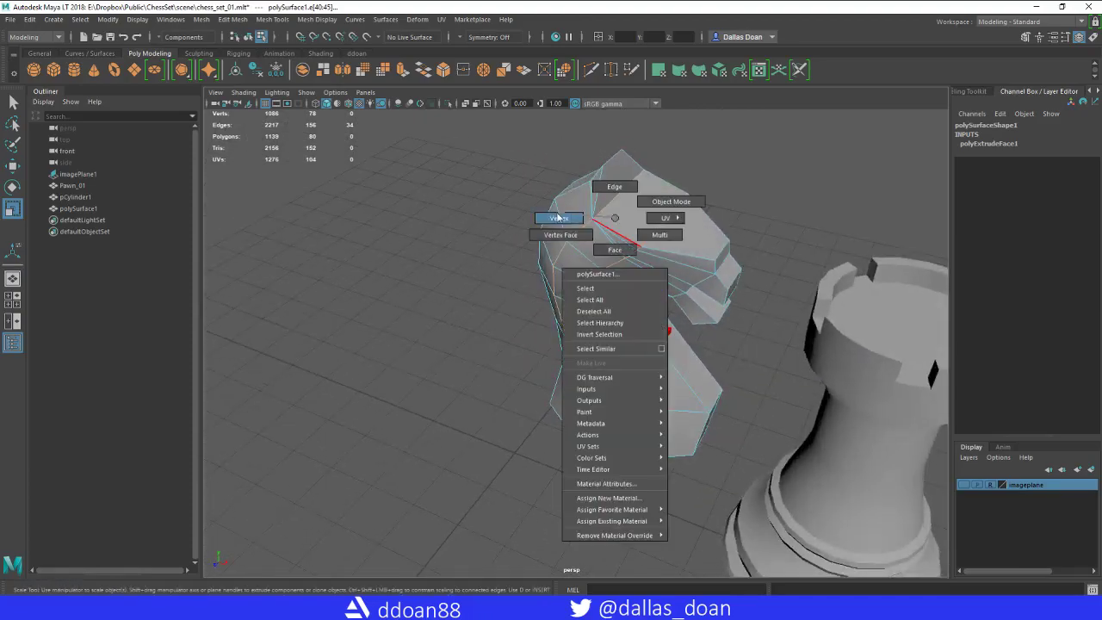
- Select a matching pair of vertices on opposite sides of the head and scale them slightly closer together
right_drag(558, 218, 557, 218)
click(592, 219)
alt+drag(611, 217, 552, 259)
alt+drag(556, 266, 629, 229)
alt+drag(584, 257, 532, 254)
alt+drag(528, 258, 653, 260)
click(496, 256)
click(518, 248)
shift+click(621, 251)
drag(522, 253, 531, 251)
alt+drag(531, 251, 594, 276)
alt+right_drag(594, 276, 681, 345)
- Merge the closely spaced vertices where the cheek cut crosses the fan of head edges on both sides
key(w)
click(543, 252)
alt+drag(591, 256, 655, 216)
shift+right_drag(652, 209, 646, 134)
alt+drag(646, 133, 548, 224)
click(602, 225)
key(g)
shift+click(597, 237)
key(g)
- Select the matching vertices on both sides of the upper head and scale them closer together across the width
click(520, 212)
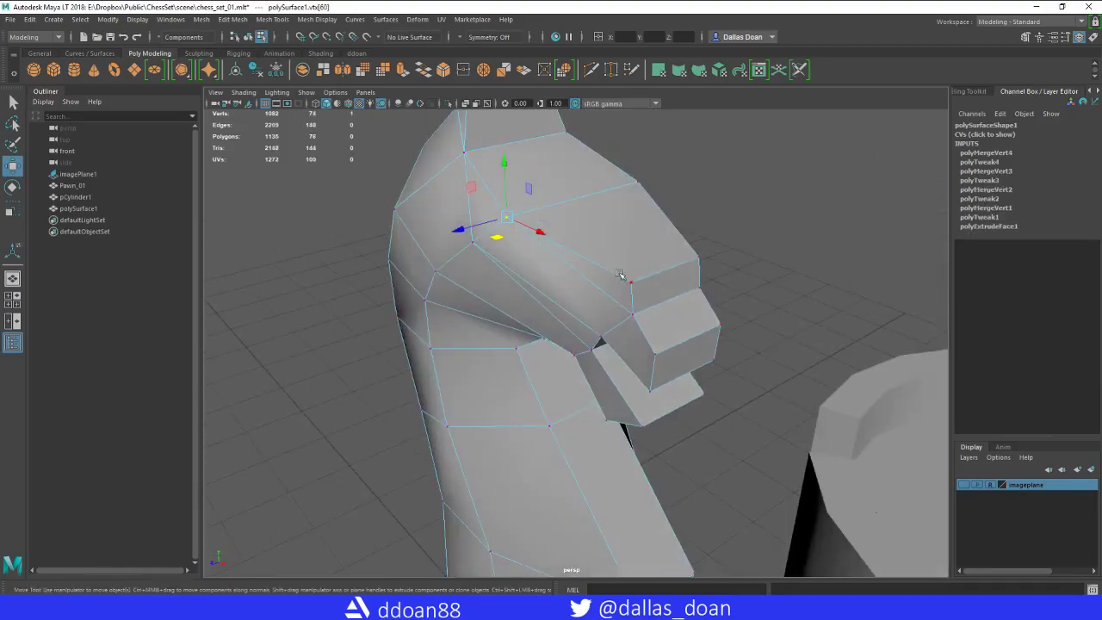
alt+drag(623, 273, 588, 261)
click(712, 177)
click(634, 188)
alt+drag(543, 213, 565, 242)
key(r)
drag(495, 248, 512, 245)
- Adjust the spacing of the matching vertex pairs around the ear base and brow by scaling them across the width
alt+drag(511, 245, 547, 274)
click(466, 207)
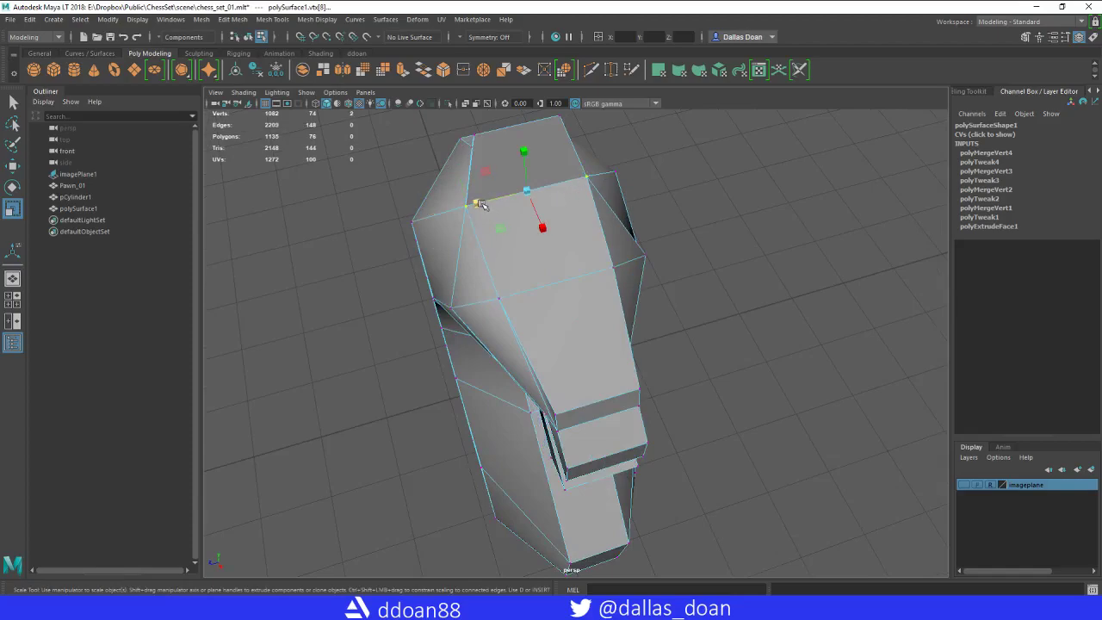
drag(481, 205, 396, 208)
click(475, 198)
shift+click(621, 231)
alt+drag(580, 235, 642, 254)
drag(494, 229, 505, 231)
alt+drag(552, 226, 636, 263)
click(652, 244)
shift+click(446, 257)
alt+drag(514, 258, 473, 291)
alt+right_drag(473, 291, 450, 299)
alt+drag(449, 300, 463, 255)
- Examine the knight's overall shape as an object from several angles
right_drag(620, 285, 596, 361)
alt+drag(601, 353, 595, 365)
click(672, 247)
scroll(663, 275, down, 5)
alt+drag(657, 303, 594, 350)
right_drag(589, 294, 581, 364)
scroll(585, 357, up, 4)
alt+drag(588, 355, 571, 267)
- Select the two lengthwise edge lines down the back of the neck and scale them closer together across the width
right_drag(569, 266, 572, 240)
click(579, 257)
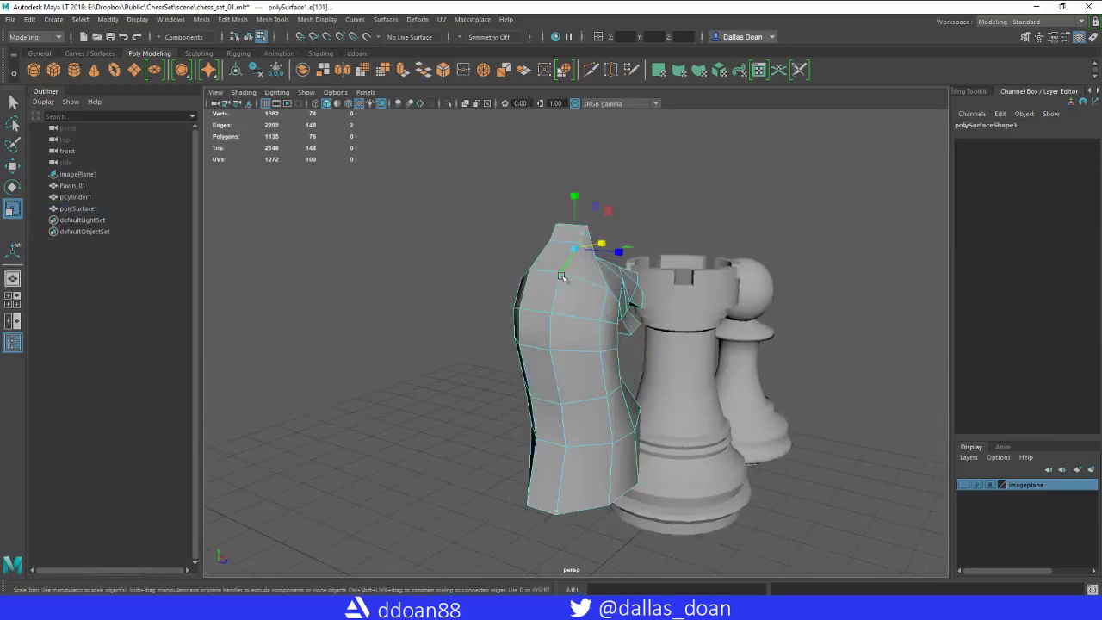
alt+drag(579, 257, 600, 330)
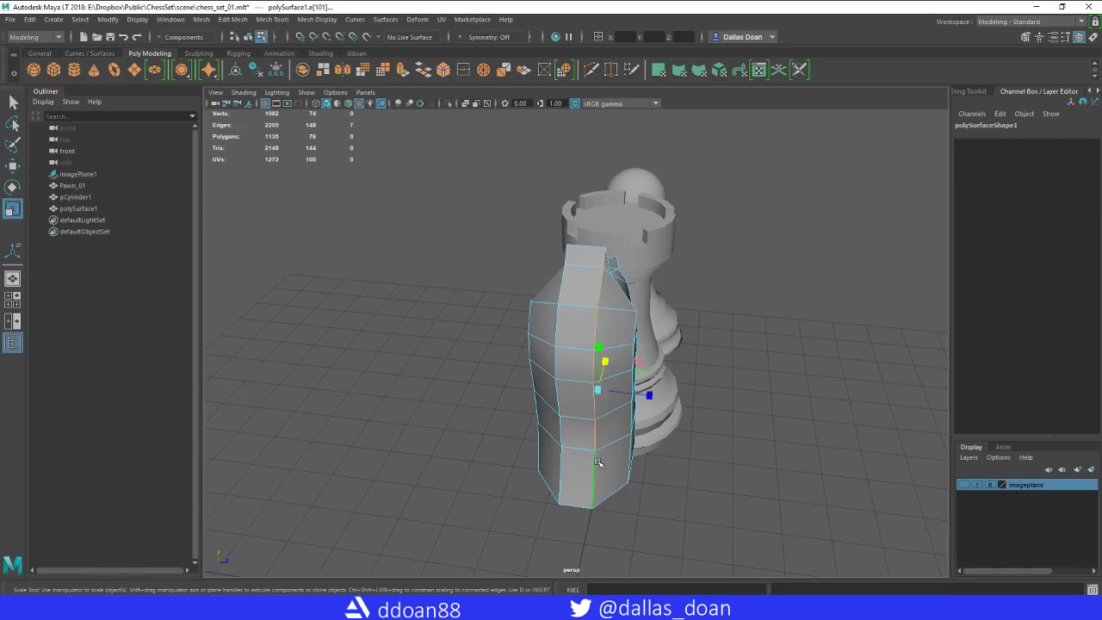
alt+drag(577, 451, 583, 459)
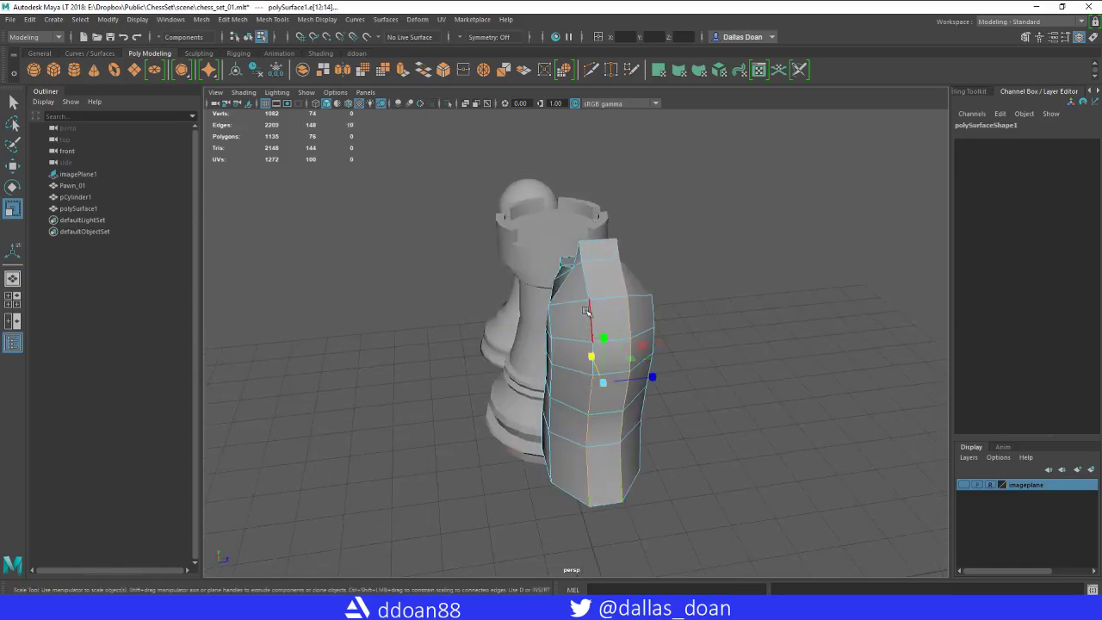
alt+drag(590, 310, 594, 258)
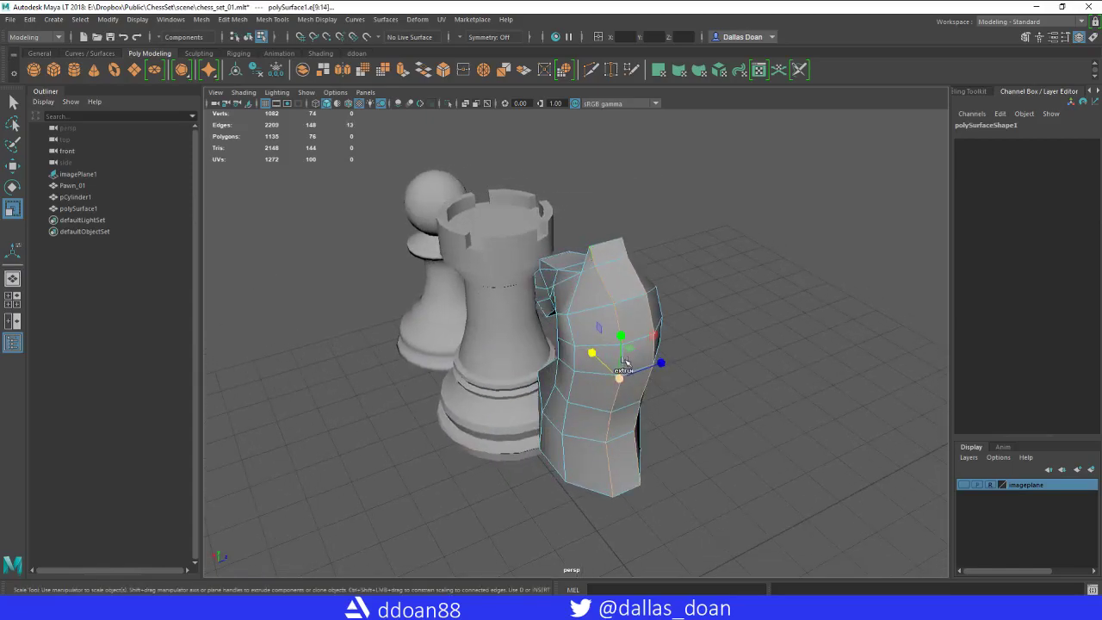
alt+right_drag(802, 401, 848, 441)
alt+middle_drag(848, 441, 745, 375)
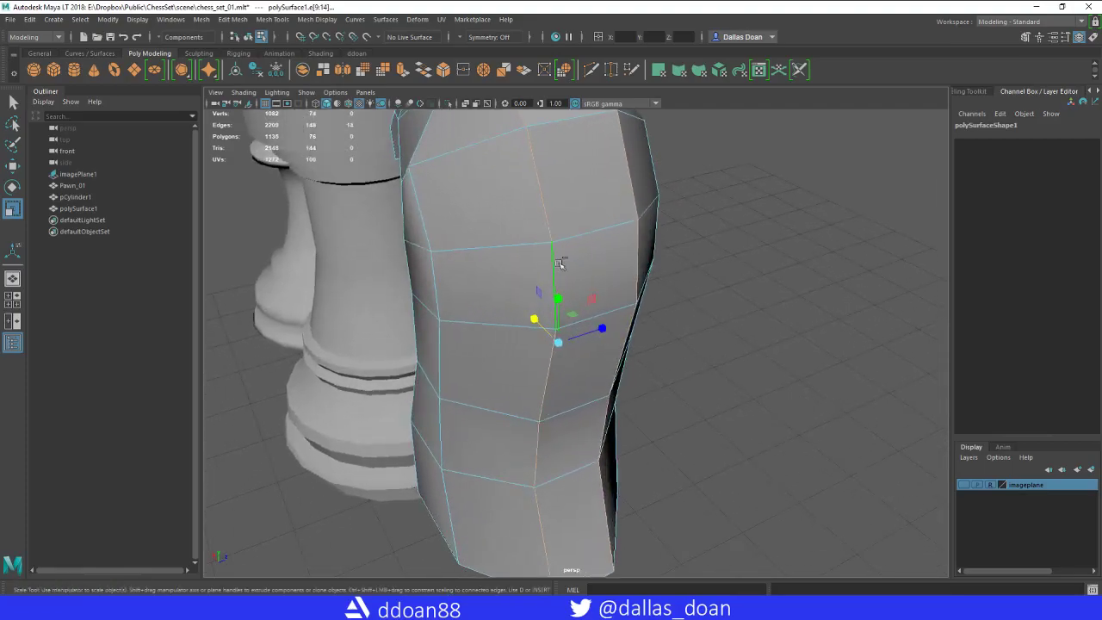
scroll(561, 267, down, 3)
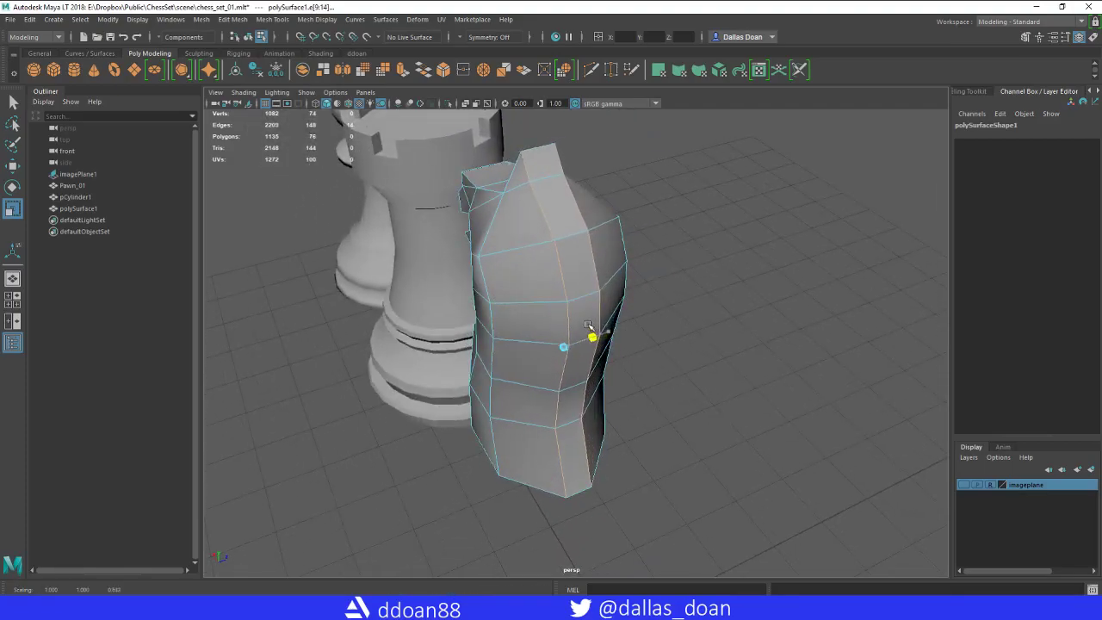
alt+drag(589, 326, 622, 265)
right_drag(623, 237, 620, 310)
scroll(620, 310, down, 5)
click(650, 315)
alt+drag(603, 288, 591, 281)
key(ctrl+z)
key(ctrl+z)
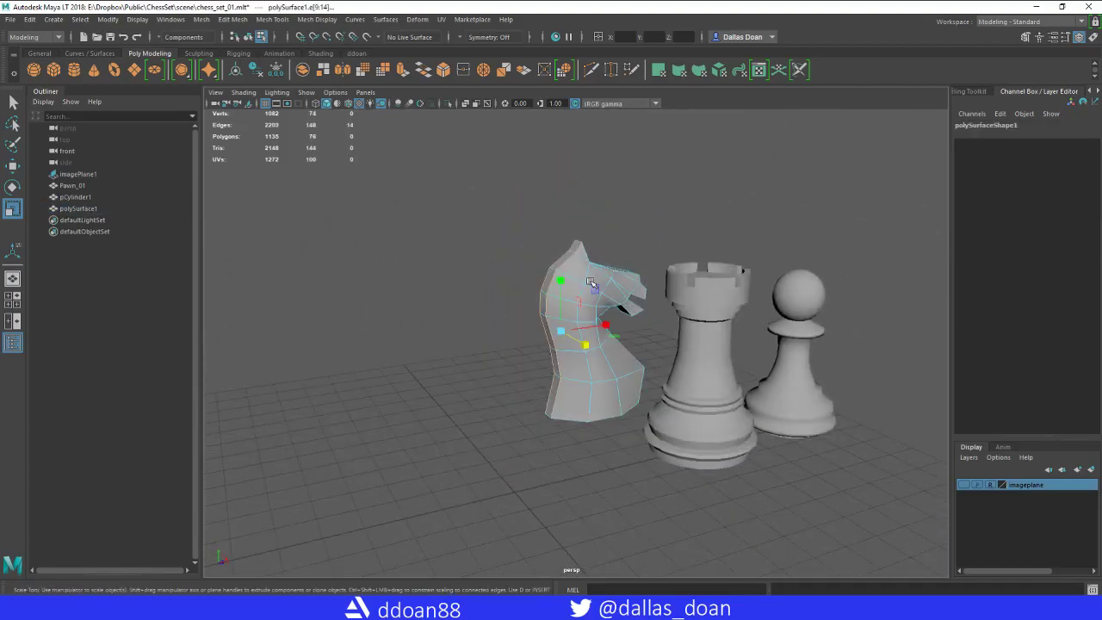
- Make the imageplane layer visible to compare the knight with the reference image
click(964, 485)
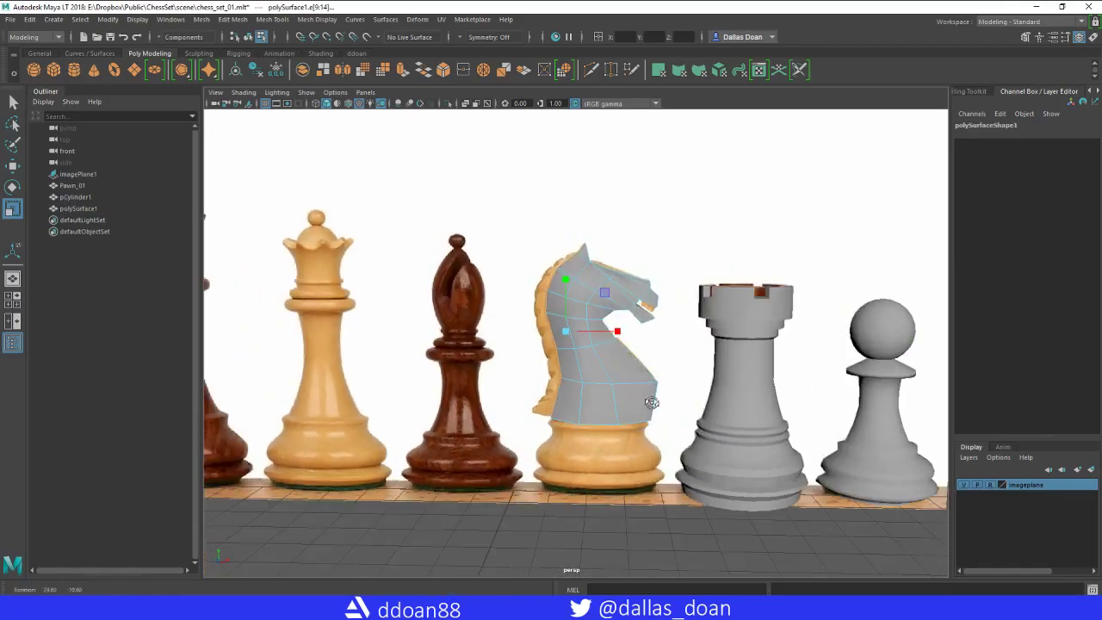
scroll(538, 314, up, 3)
alt+drag(538, 315, 593, 329)
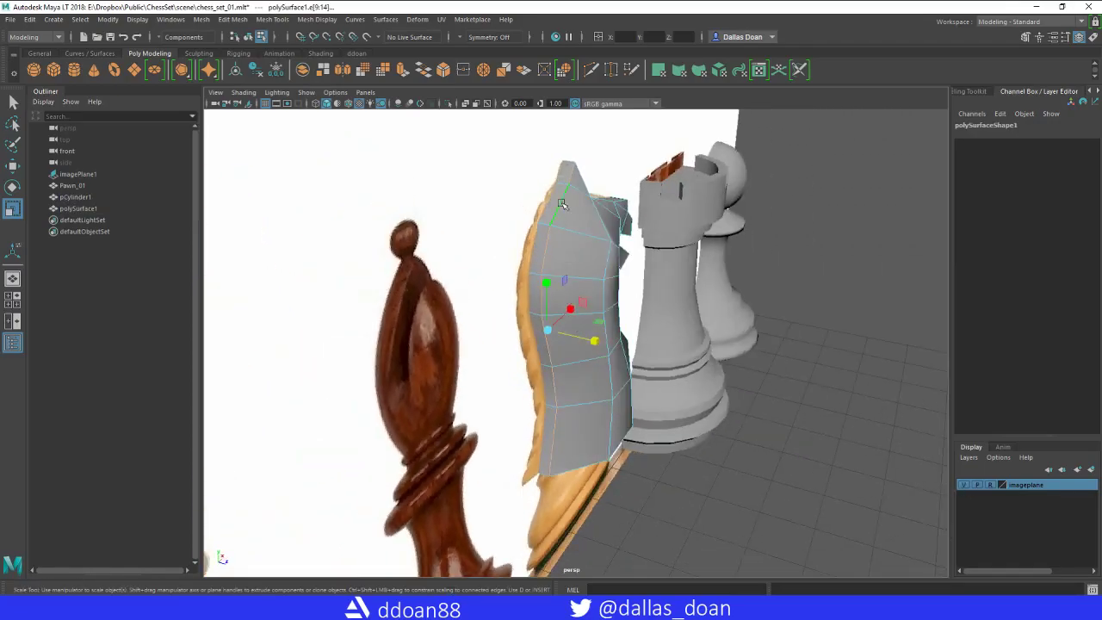
- Extrude the faces down the back of the head and neck outward by 0.257 for the mane and check them in front view
right_drag(563, 206, 564, 238)
alt+drag(572, 215, 558, 189)
key(r)
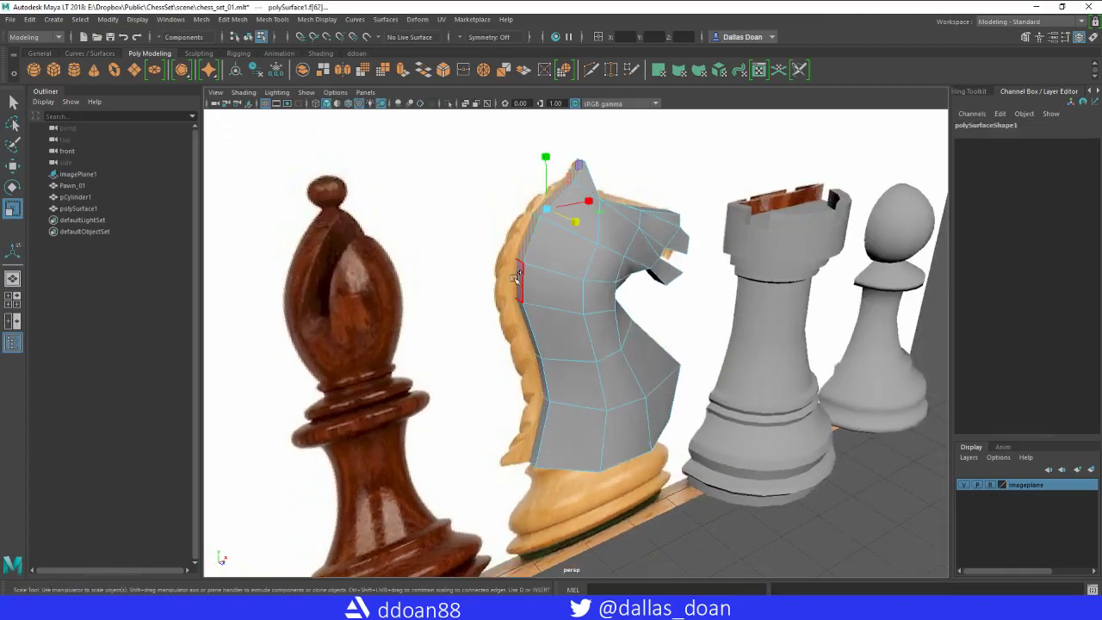
alt+drag(515, 278, 560, 317)
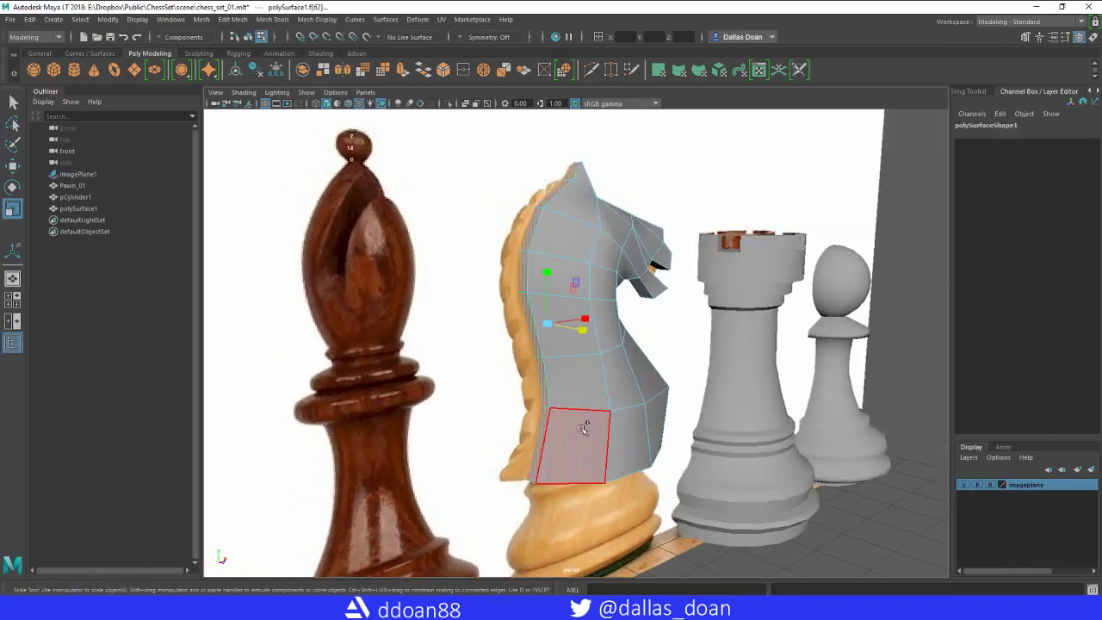
alt+drag(565, 443, 604, 271)
shift+right_drag(605, 271, 606, 307)
alt+drag(595, 280, 586, 302)
drag(542, 180, 546, 183)
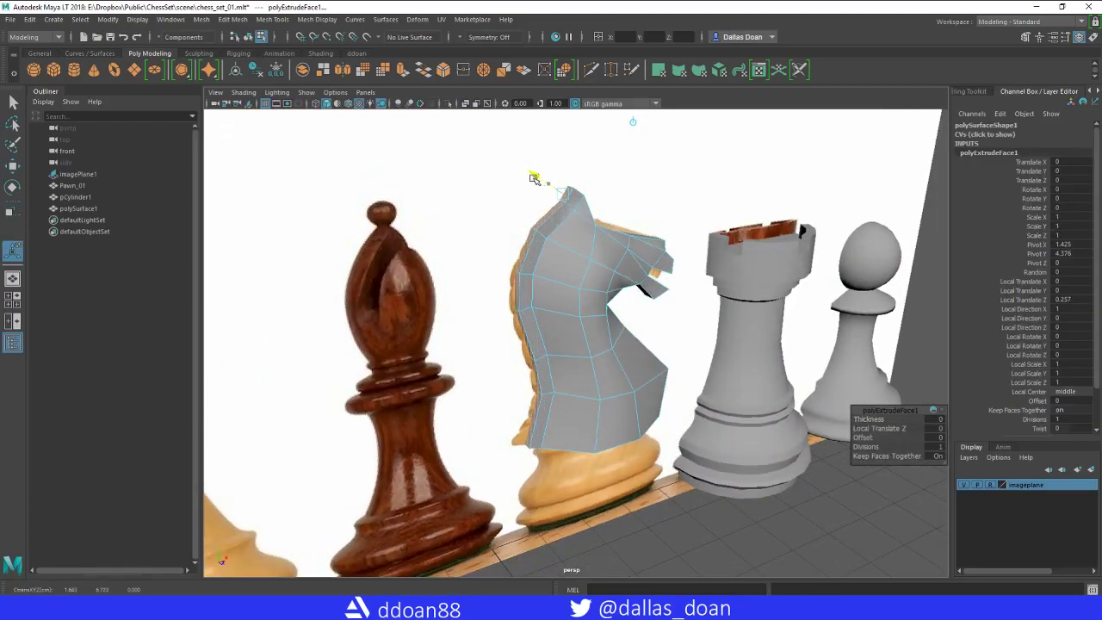
key(space)
key(space)
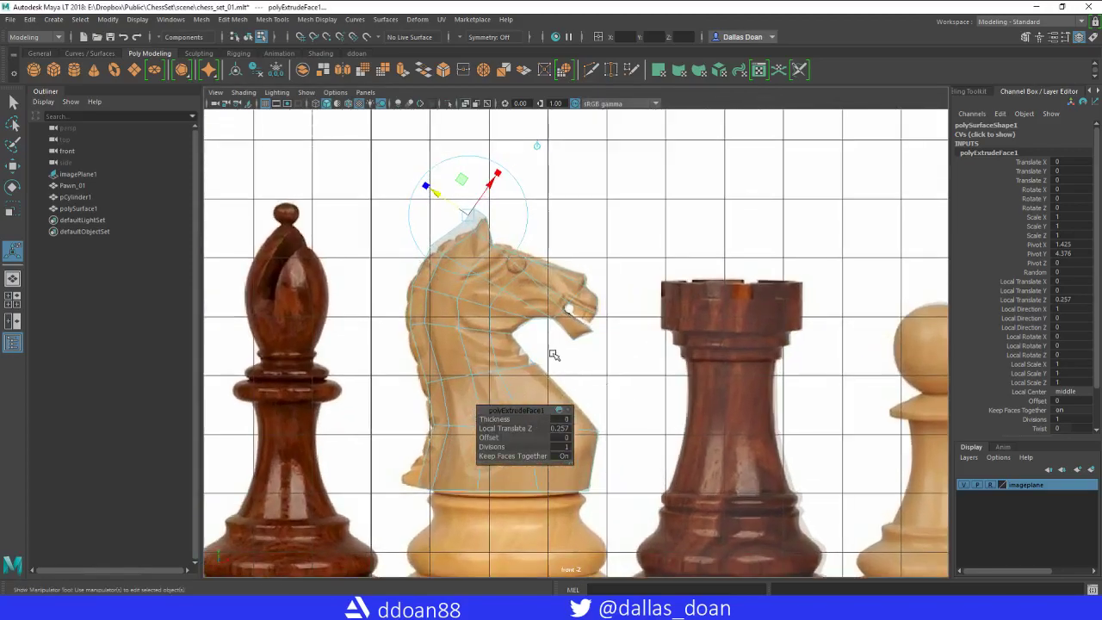
- Increase the mane extrusion's Local Translate Z to 0.311 and inspect the knight with the imageplane layer hidden
drag(437, 191, 440, 200)
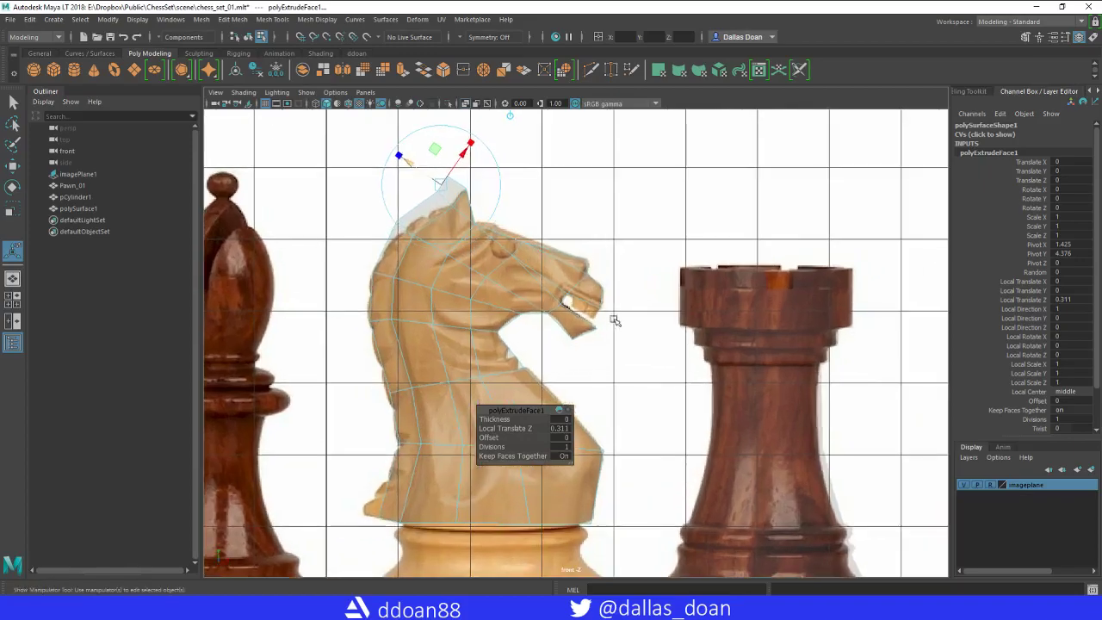
key(space)
key(space)
alt+drag(602, 283, 651, 297)
key(w)
right_drag(610, 253, 604, 343)
alt+drag(573, 346, 589, 316)
alt+right_drag(589, 316, 587, 360)
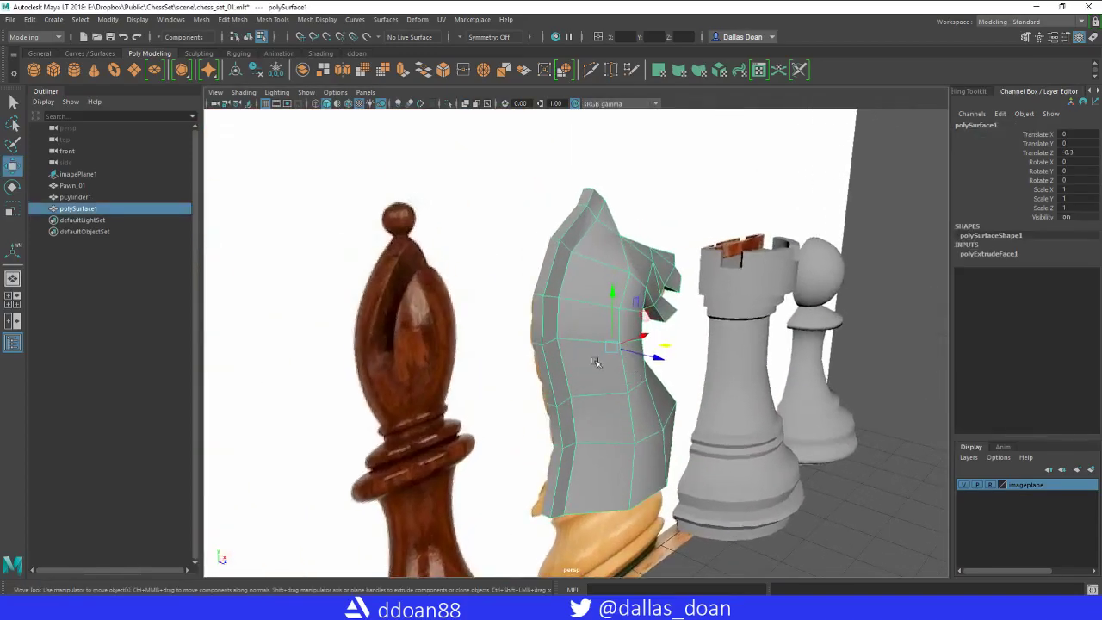
click(963, 484)
alt+drag(671, 293, 605, 261)
key(space)
key(space)
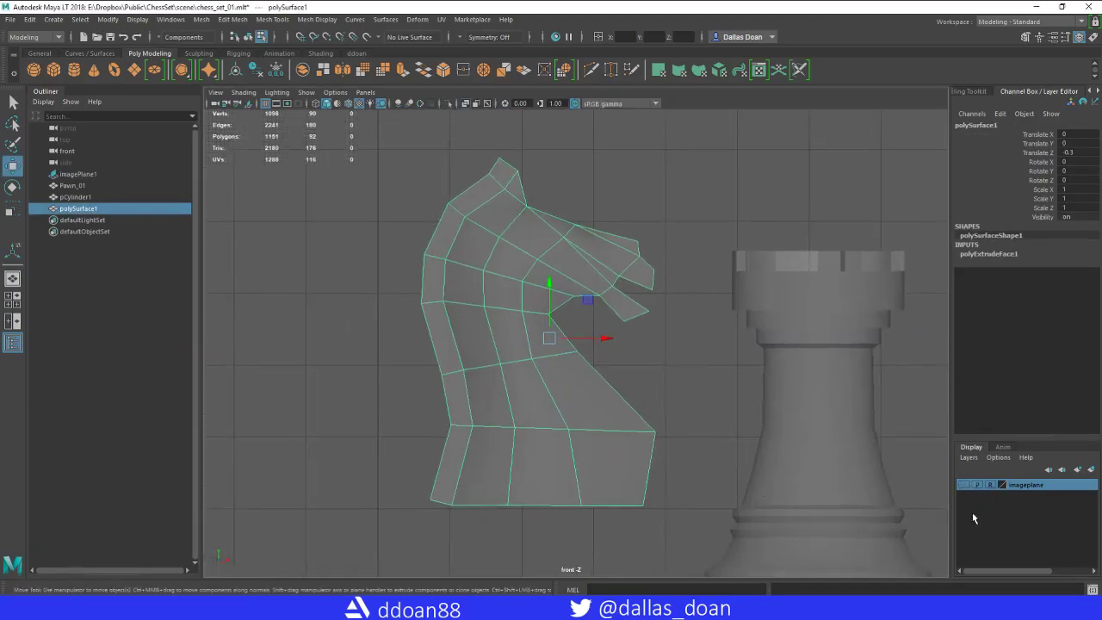
- Show the imageplane layer and move the mane's upper vertices behind the head onto the reference outline
click(964, 485)
alt+middle_drag(573, 345, 633, 409)
right_drag(561, 243, 503, 244)
drag(533, 202, 552, 224)
scroll(535, 222, up, 3)
drag(484, 227, 505, 244)
drag(496, 237, 510, 249)
alt+middle_drag(509, 274, 526, 235)
- Move the vertices at the mane's lowest back corner out to the reference's pointed mane tip
click(473, 280)
alt+middle_drag(508, 568, 485, 410)
mouse_move(441, 471)
mouse_down()
mouse_move(482, 511)
mouse_move(438, 486)
mouse_up()
mouse_move(625, 356)
alt+right_down()
mouse_move(583, 384)
mouse_move(622, 370)
alt+right_up()
alt+middle_drag(621, 370, 600, 350)
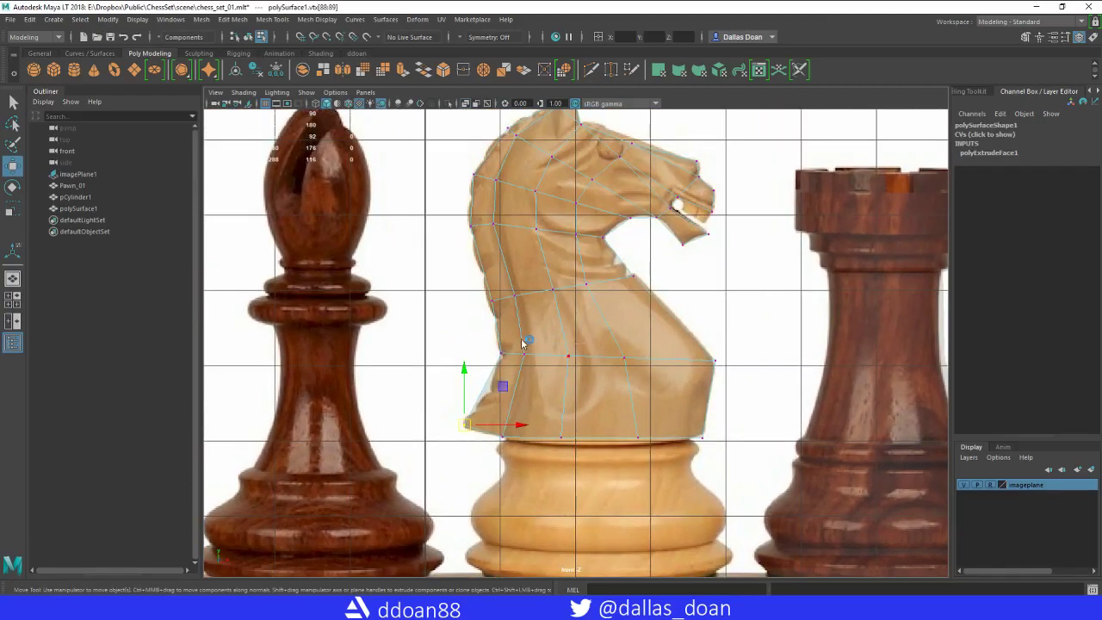
- Insert an edge loop across the lower neck with Multi-Cut and fit the mane's back vertices to the reference outline
shift+right_drag(525, 344, 520, 341)
ctrl+click(514, 388)
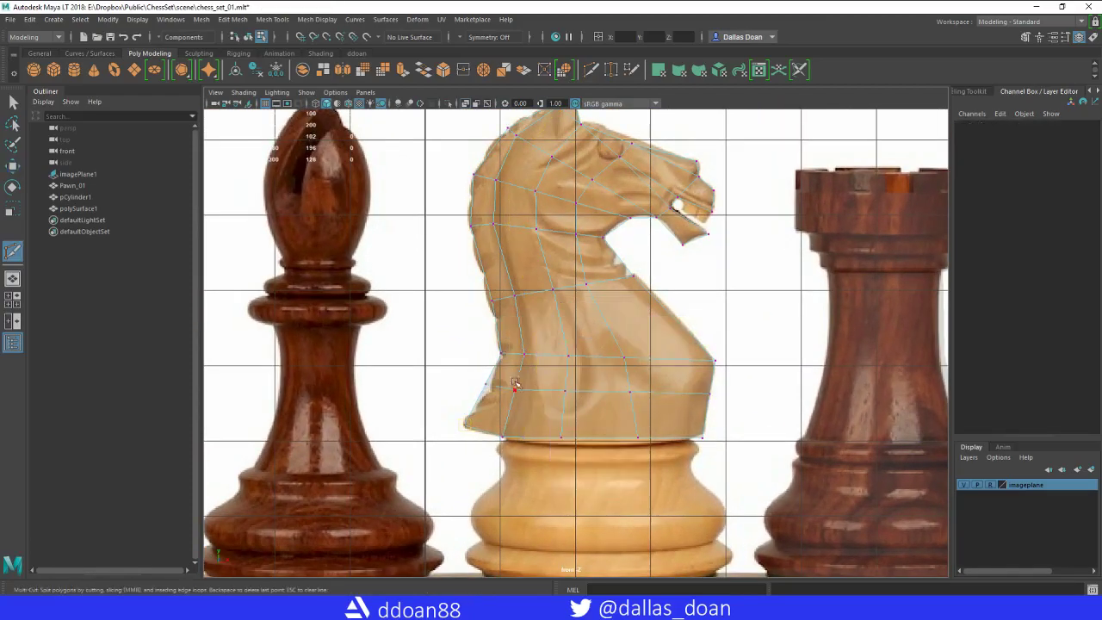
key(w)
right_drag(499, 294, 437, 297)
drag(457, 369, 491, 386)
alt+middle_drag(508, 294, 504, 361)
drag(472, 364, 497, 380)
drag(489, 368, 491, 370)
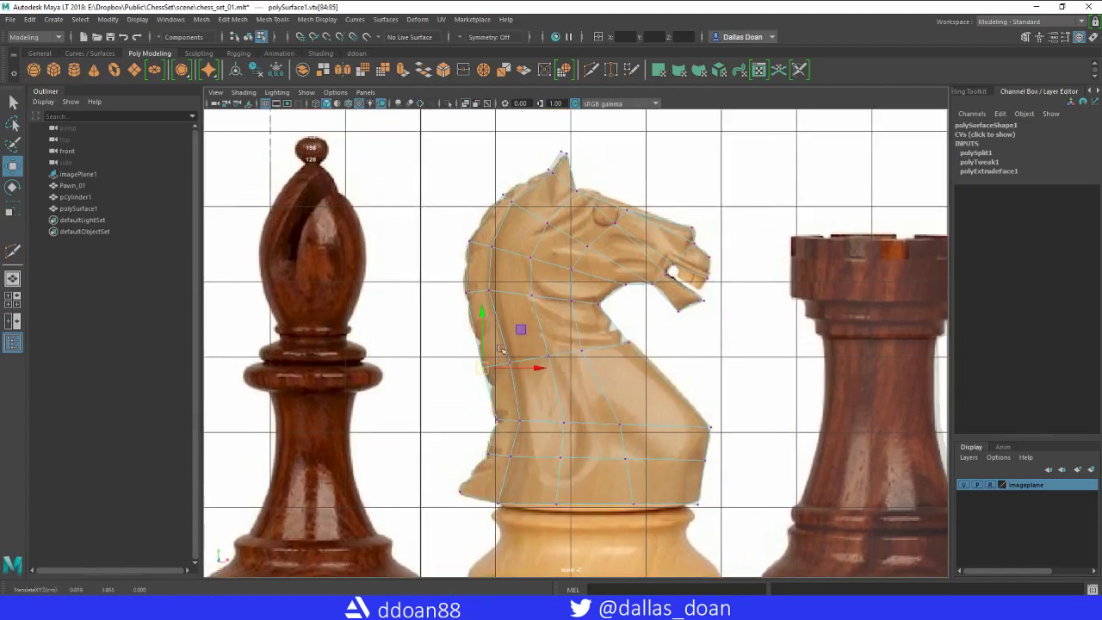
alt+middle_drag(559, 257, 526, 319)
- Adjust the vertex at the tip of the ear to match the ear in the reference image
scroll(530, 215, up, 5)
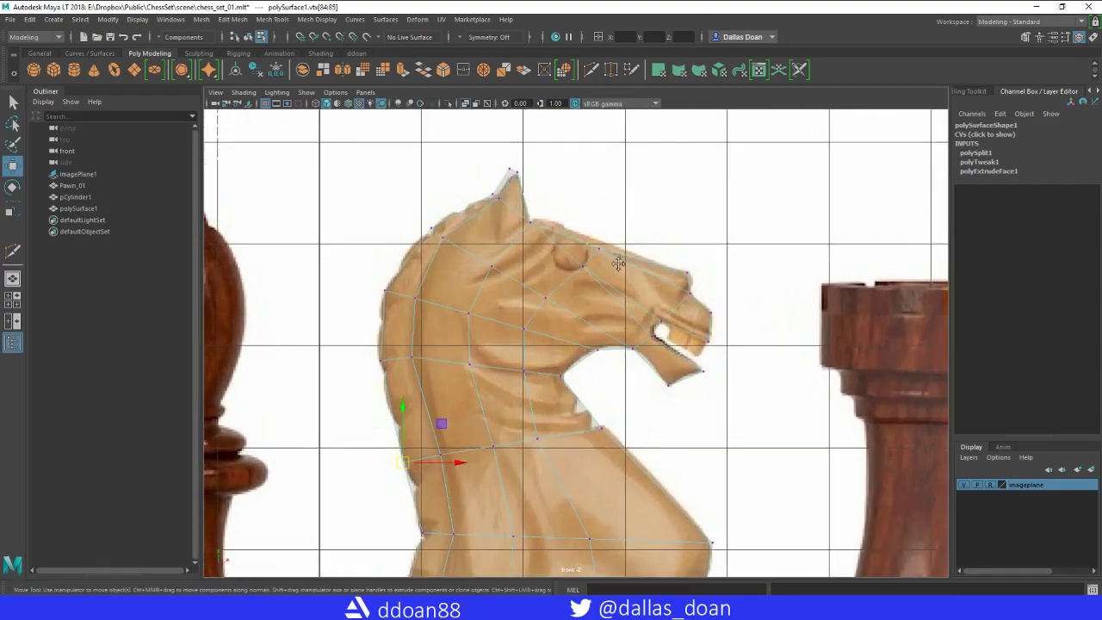
click(525, 214)
drag(525, 214, 525, 209)
alt+middle_drag(456, 326, 550, 310)
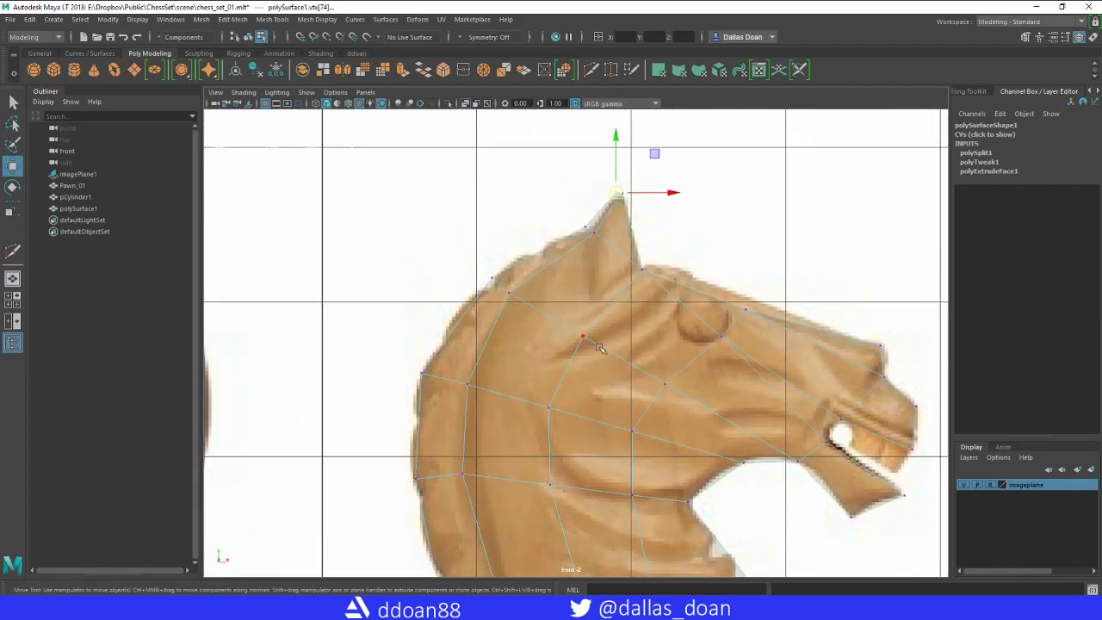
- Return the knight to object selection in perspective view and delete its construction history
scroll(612, 350, down, 6)
key(space)
key(space)
alt+drag(741, 274, 689, 303)
right_drag(595, 286, 586, 357)
mouse_move(575, 368)
alt+mouse_down()
mouse_move(582, 335)
mouse_move(591, 377)
mouse_move(575, 386)
alt+mouse_up()
key(alt+shift+d)
- Hide the imageplane layer and examine the knight beside the rook and pawn in perspective view
click(964, 486)
click(460, 340)
alt+drag(462, 341, 697, 393)
right_drag(493, 325, 446, 341)
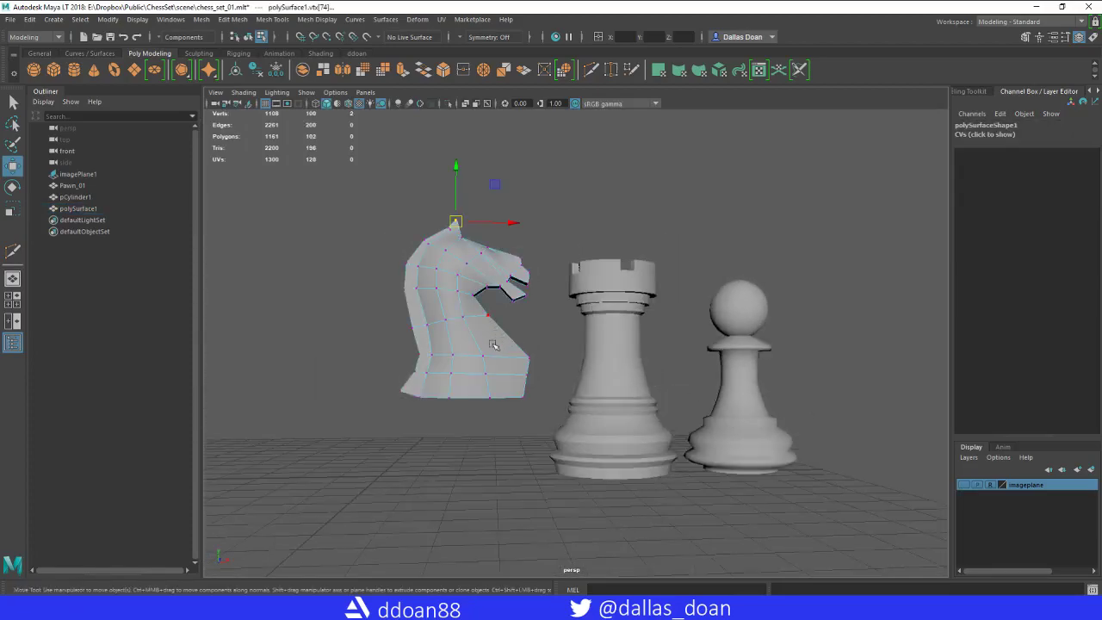
alt+middle_drag(447, 344, 548, 341)
right_drag(538, 271, 531, 344)
alt+drag(531, 344, 492, 350)
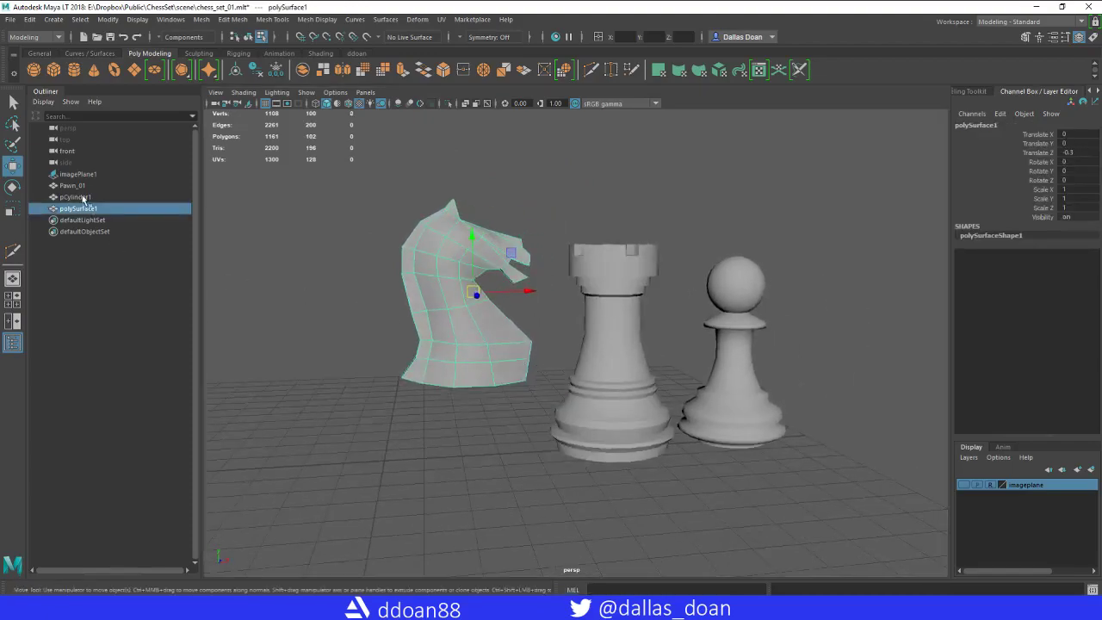
- Rename the rook object pCylinder1 to Rook_01
click(87, 197)
alt+drag(638, 276, 635, 314)
double_click(79, 198)
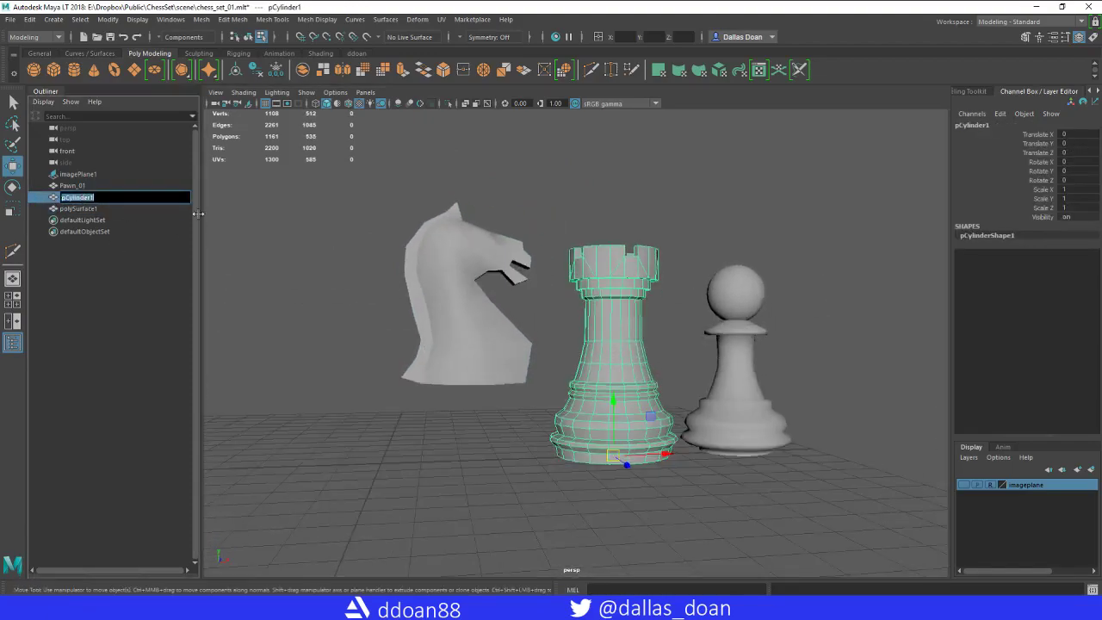
text(Rook_01)
key(Return)
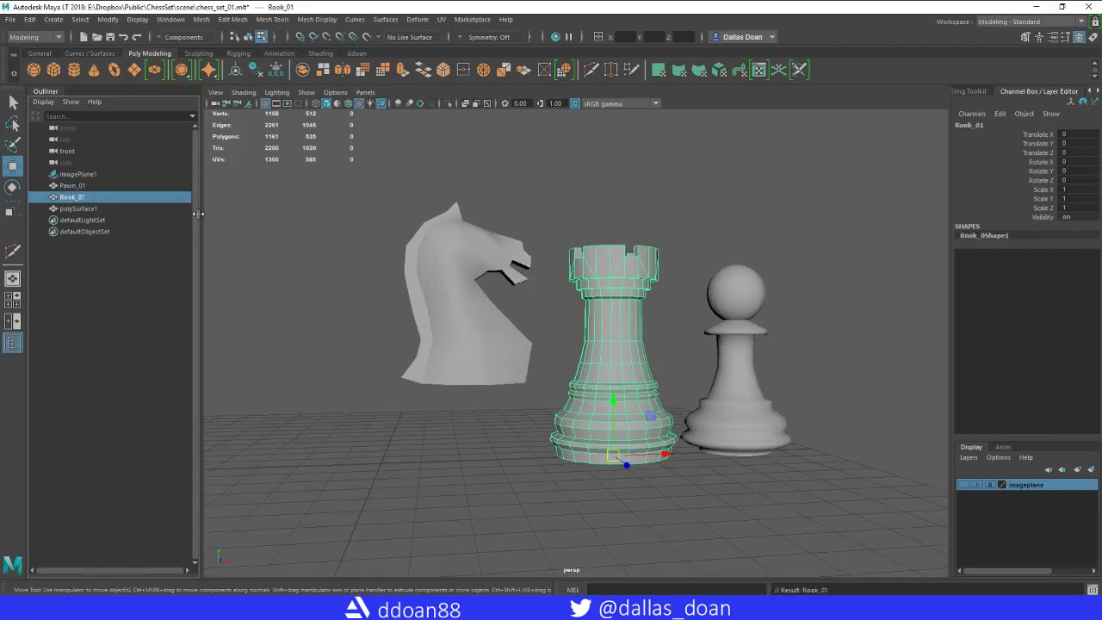
- Select the knight head in object mode and rename it Knight_01
right_drag(415, 246, 312, 252)
key(F8)
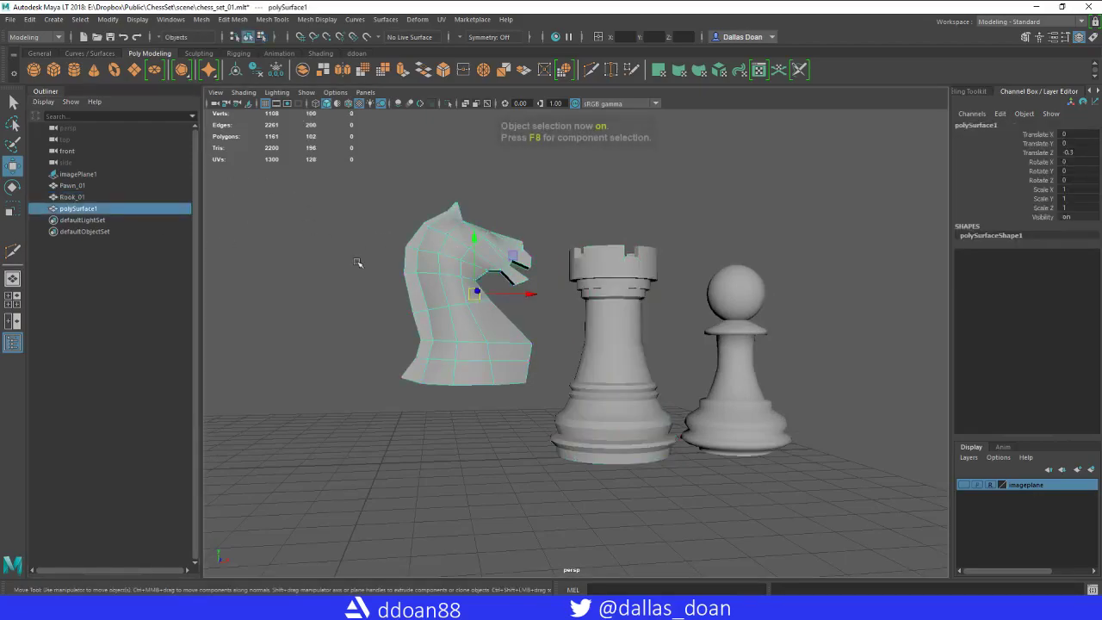
double_click(80, 208)
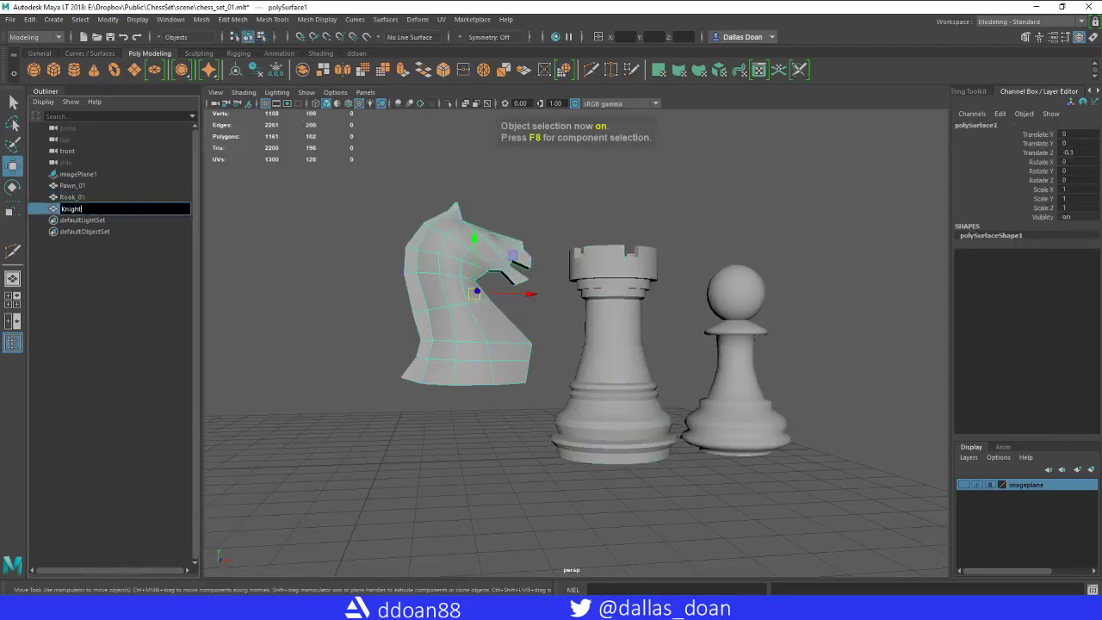
text(Knight_01)
key(Return)
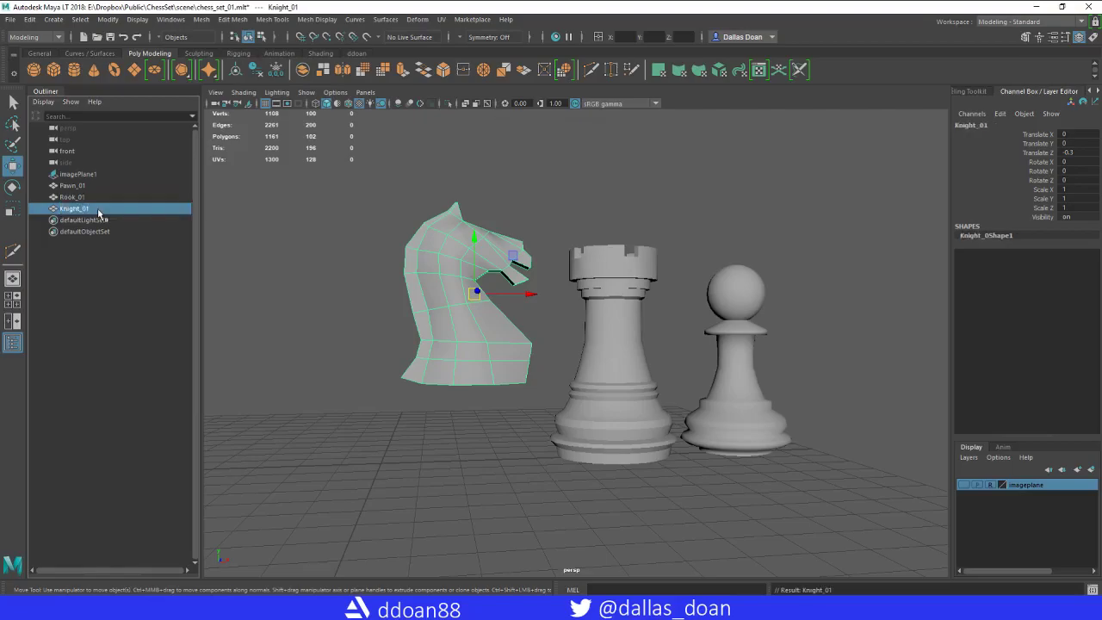
- Show the imageplane layer in front view and create a polygon cylinder for the knight's base
alt+middle_drag(474, 332, 545, 322)
key(space)
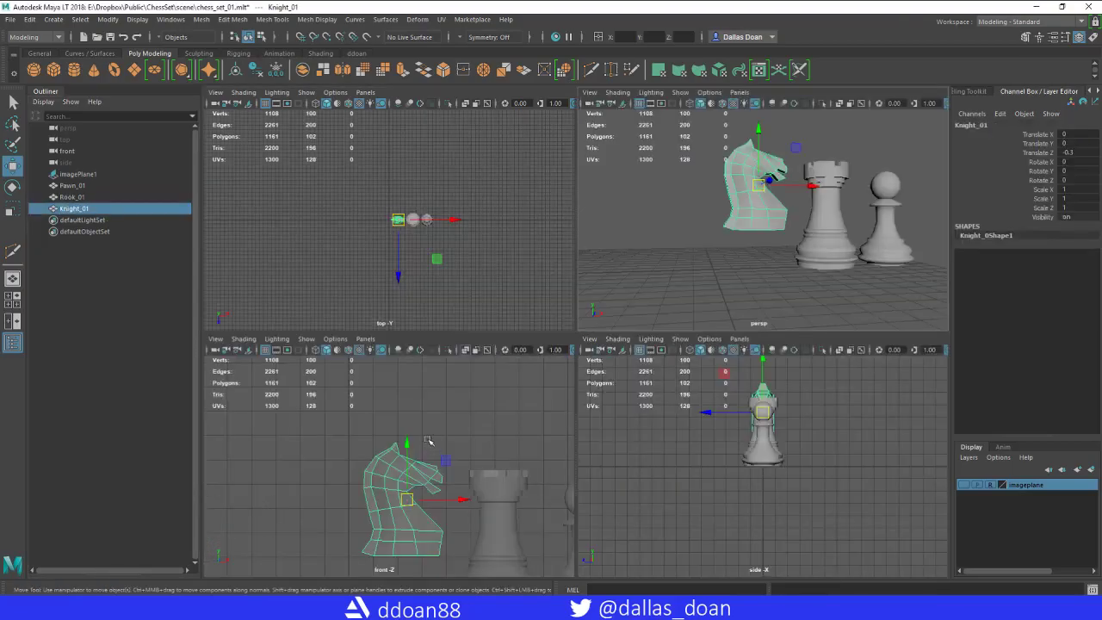
click(964, 484)
key(space)
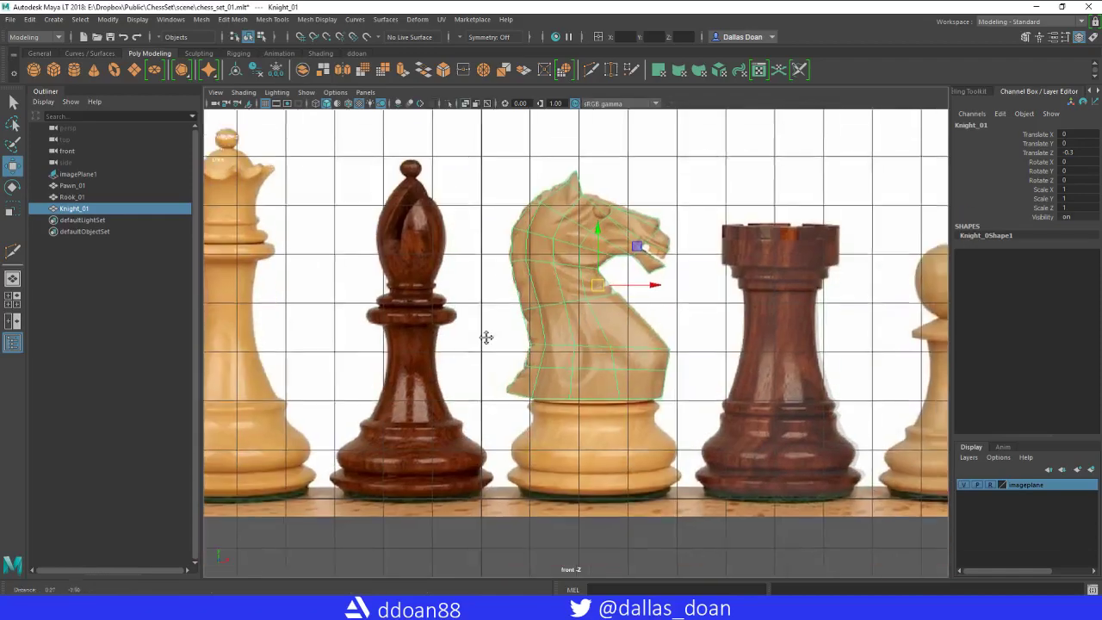
scroll(582, 375, down, 2)
scroll(582, 375, down, 8)
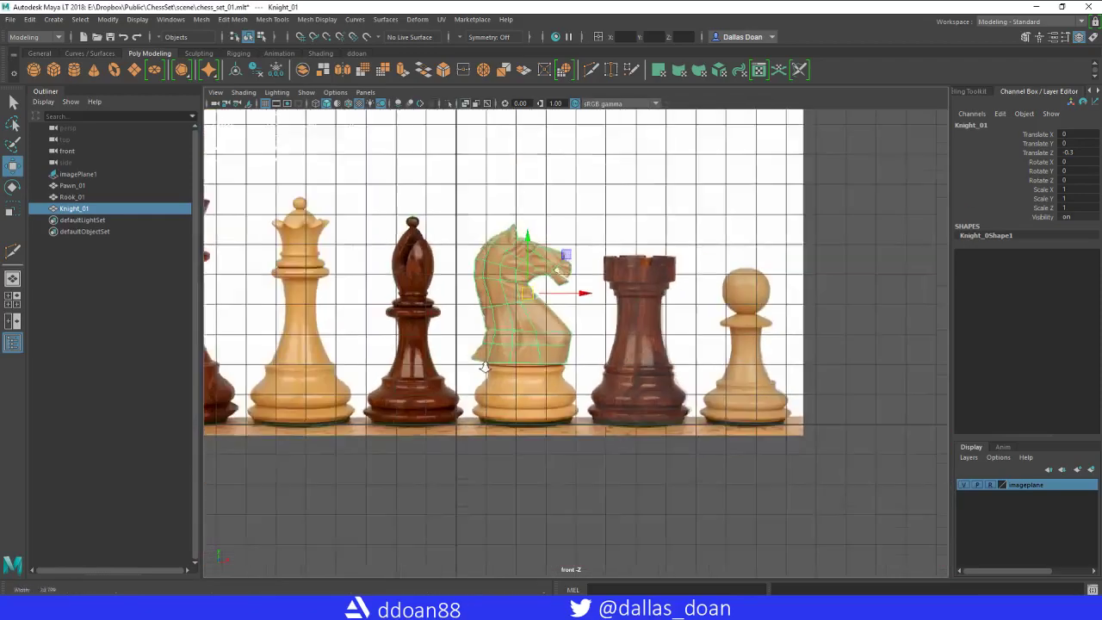
shift+right_click(509, 278)
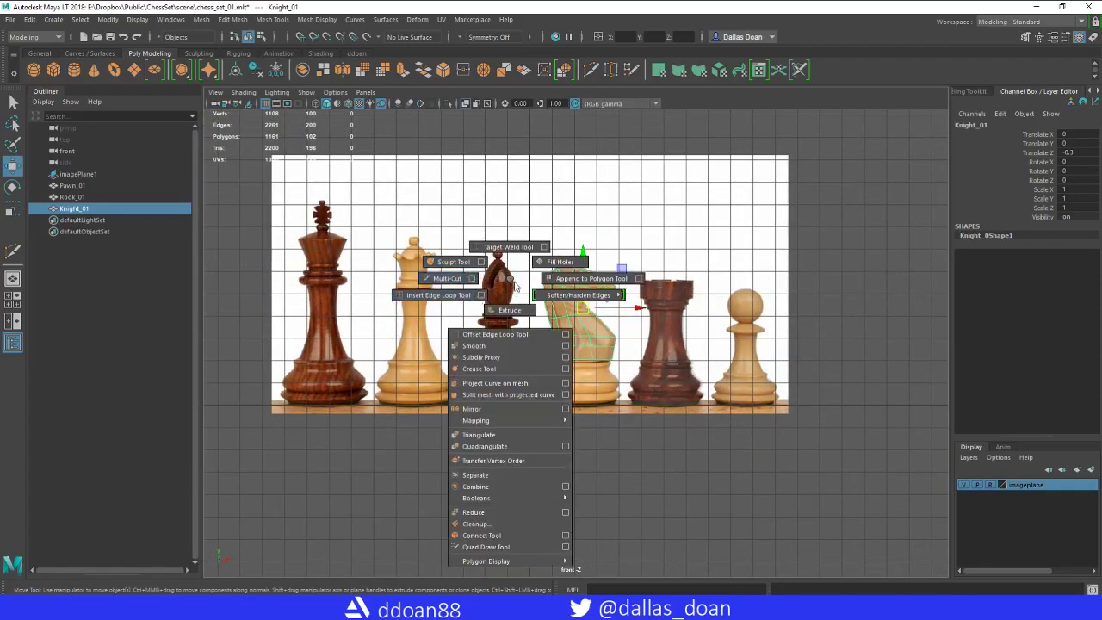
click(837, 271)
shift+right_drag(874, 218, 806, 217)
scroll(639, 417, up, 2)
scroll(639, 417, up, 2)
- Position the cylinder under the knight's head at Translate X 2.33 and Translate Y 0.958
drag(603, 412, 669, 415)
scroll(670, 424, up, 2)
scroll(670, 425, up, 2)
alt+middle_drag(670, 425, 659, 400)
drag(608, 446, 615, 446)
drag(549, 387, 543, 332)
scroll(687, 311, down, 2)
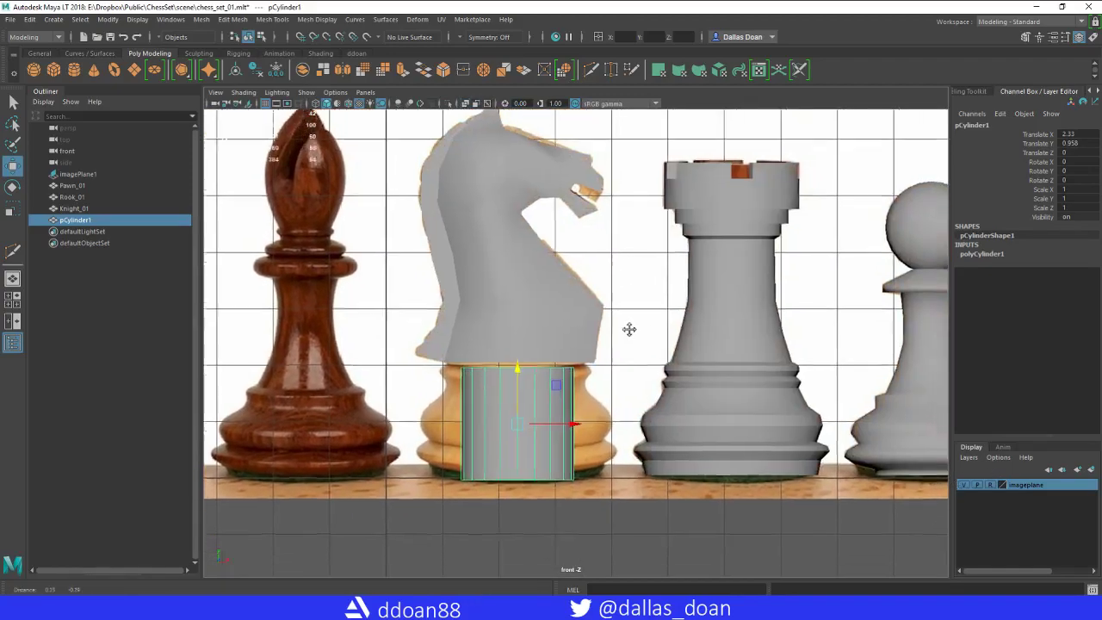
alt+middle_drag(629, 330, 606, 285)
scroll(667, 458, up, 1)
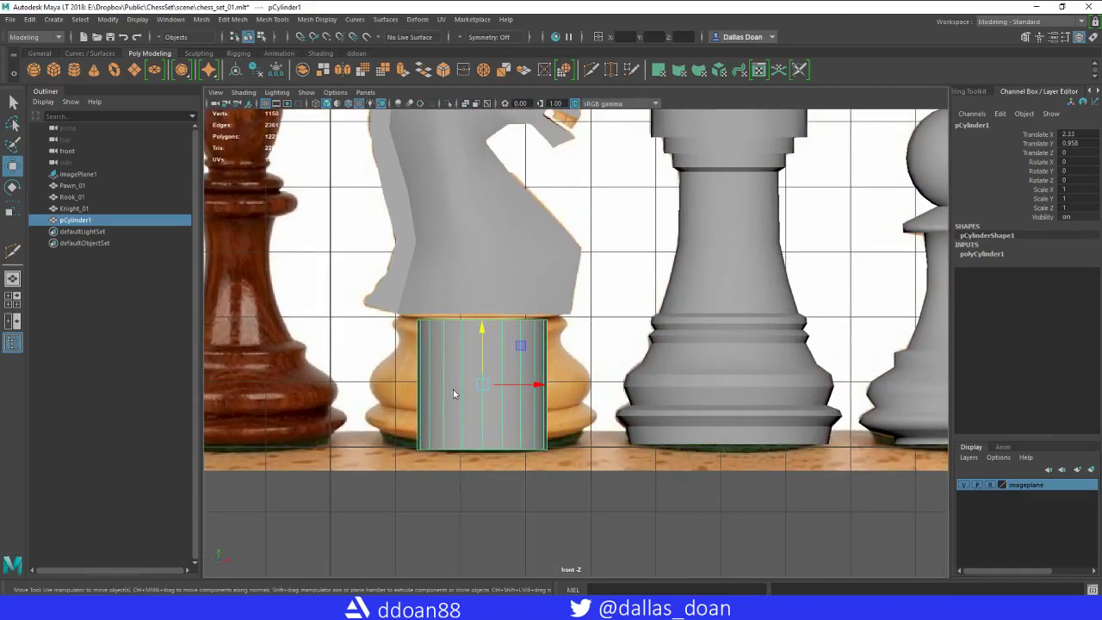
- Select the cylinder's bottom ring of vertices and align it vertically with the underside of the reference base
right_drag(454, 394, 400, 286)
drag(384, 423, 597, 474)
drag(478, 397, 478, 399)
mouse_move(626, 442)
mouse_down()
mouse_move(630, 461)
mouse_move(624, 441)
mouse_up()
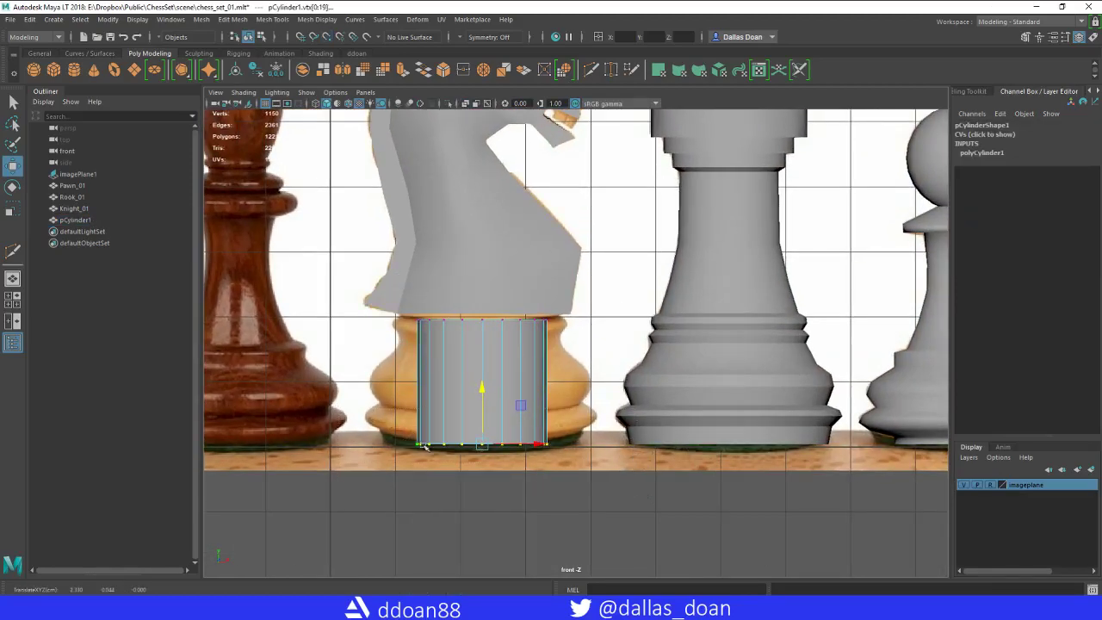
alt+middle_drag(789, 434, 833, 433)
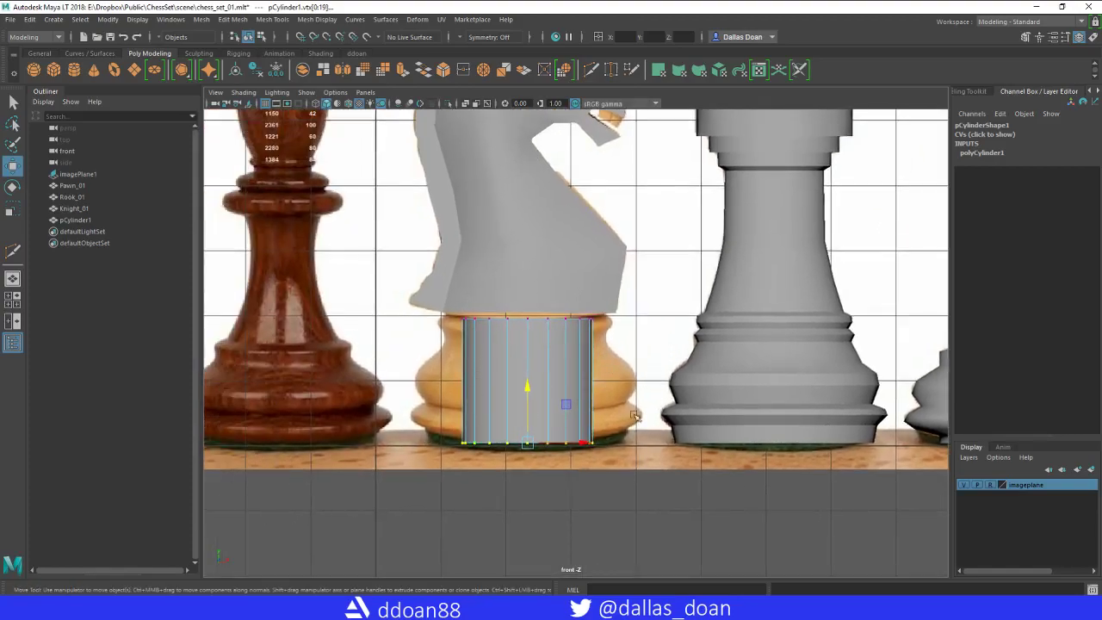
- Turn on X-ray display and scale the cylinder's bottom ring by about 1.6 to the width of the reference base
click(466, 103)
alt+middle_drag(517, 331, 520, 303)
drag(408, 398, 689, 459)
key(r)
drag(531, 416, 580, 419)
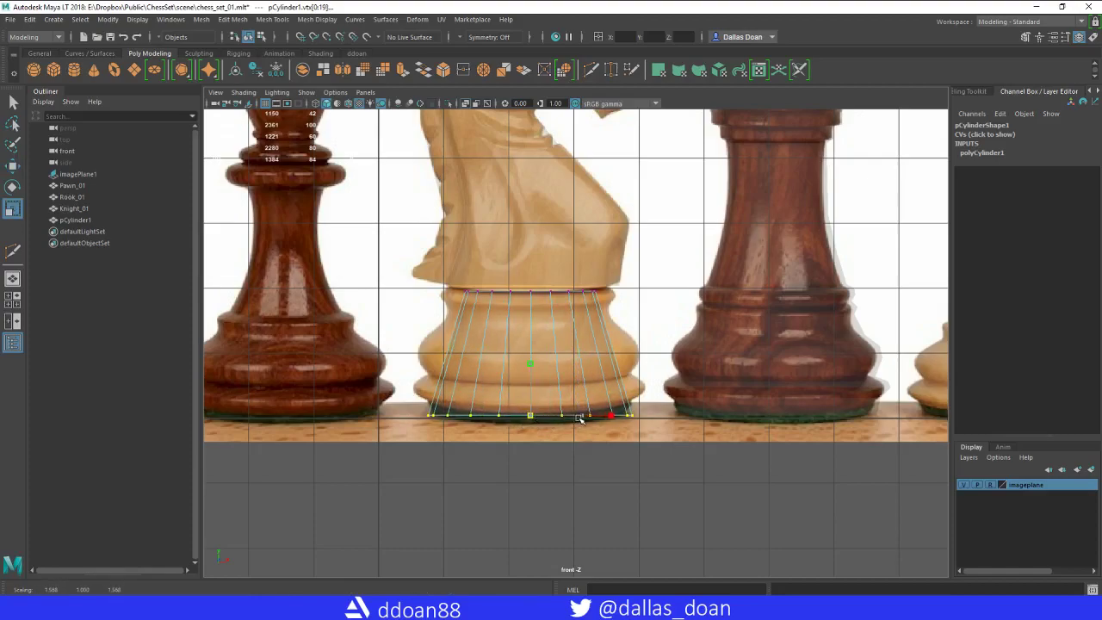
- Scale the cylinder's top ring out by about 1.33 and raise it to the underside of the knight's head
drag(441, 281, 626, 308)
drag(530, 291, 560, 294)
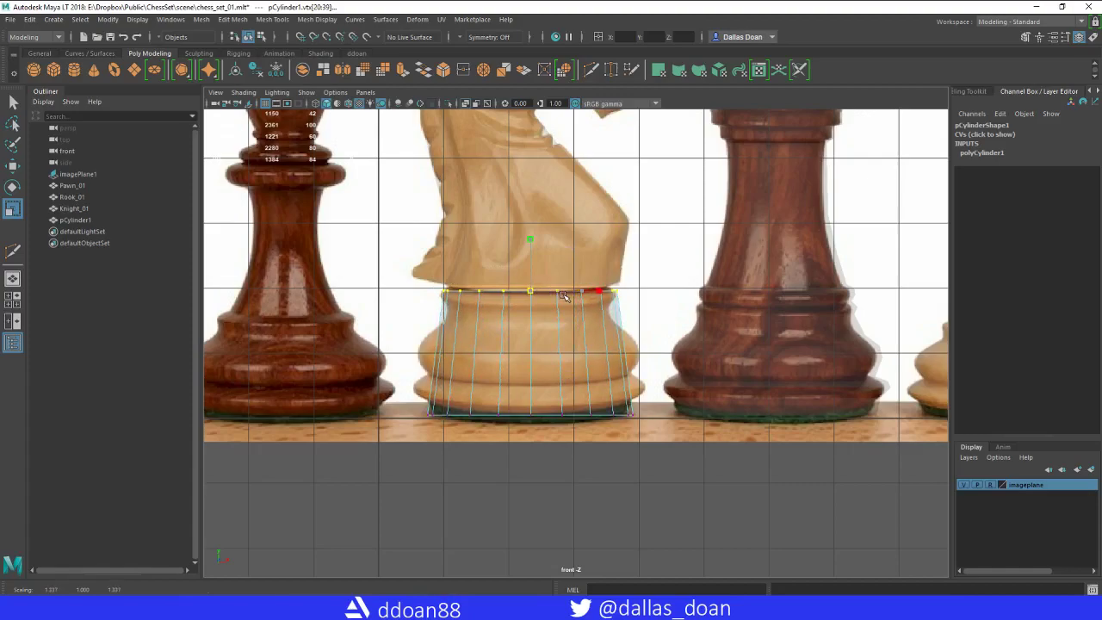
key(w)
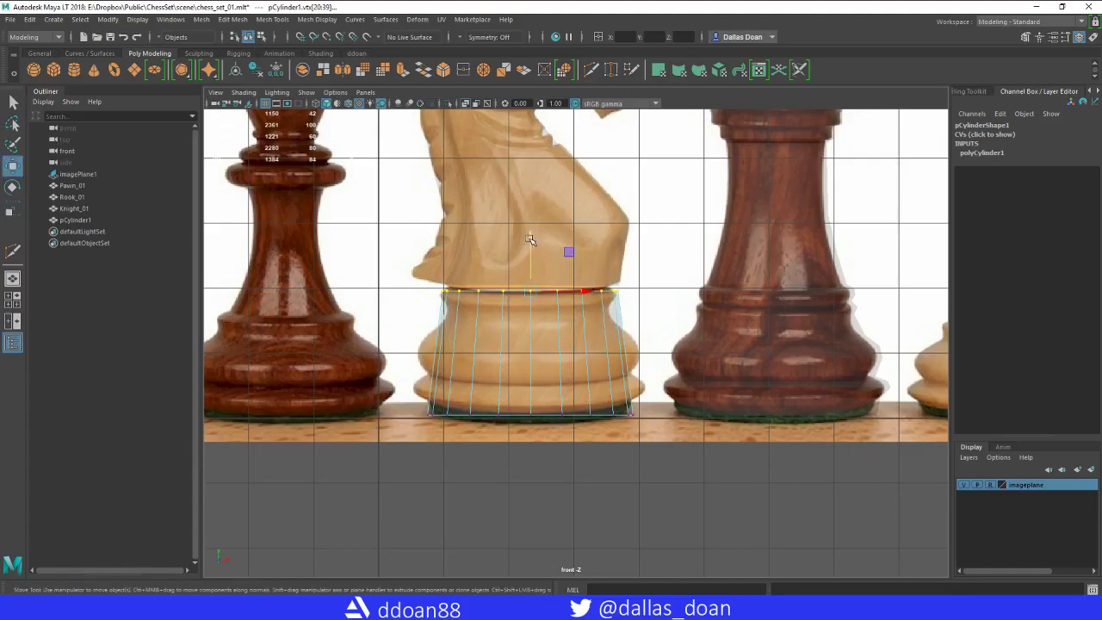
drag(530, 239, 528, 235)
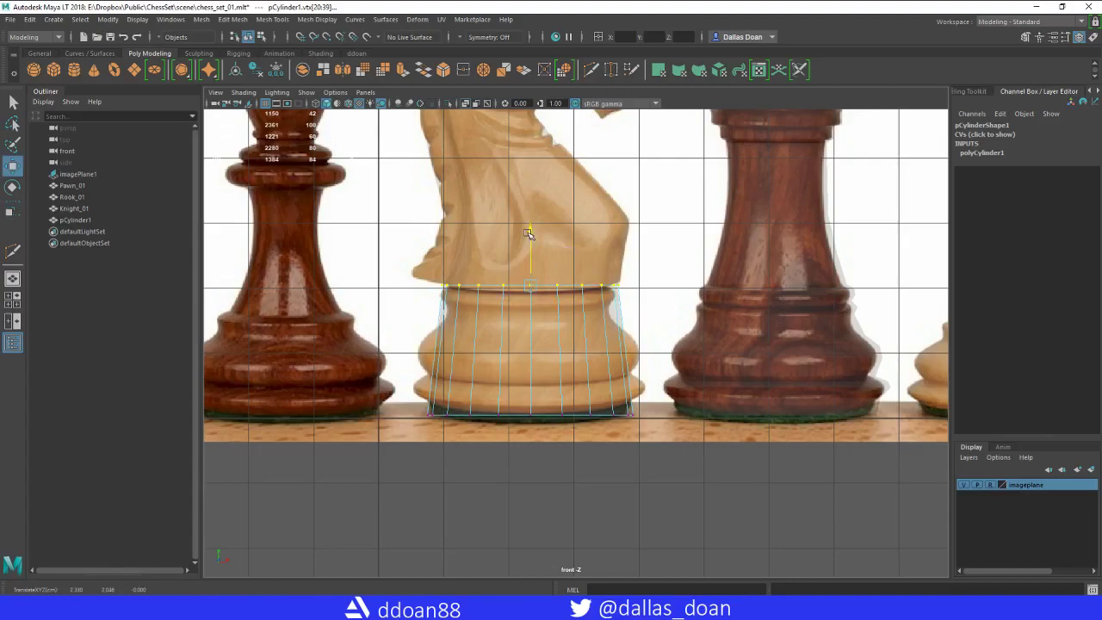
- Insert five edge loops around the cylinder at the reference base's collar, groove, bulge and lower rim with Multi-Cut
alt+middle_drag(528, 307, 529, 296)
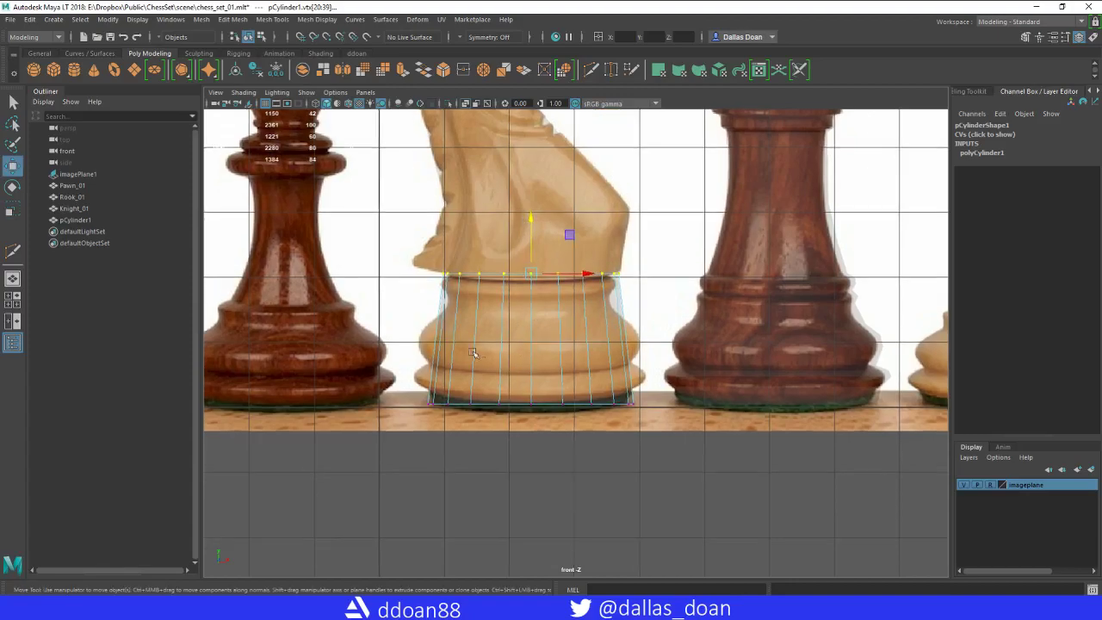
shift+right_drag(470, 303, 412, 303)
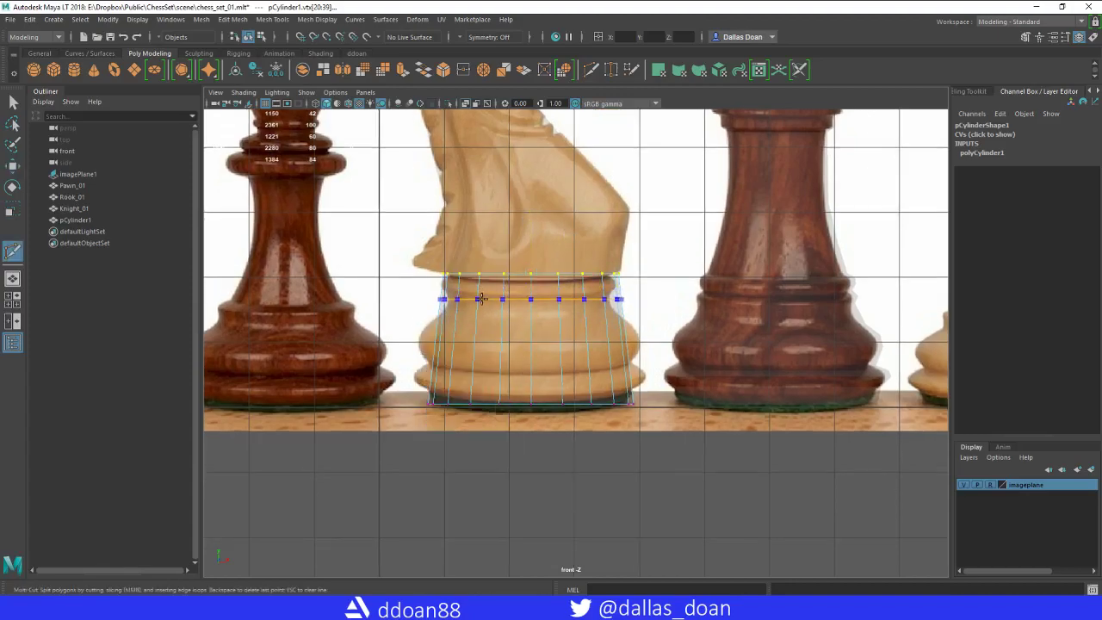
ctrl+click(491, 295)
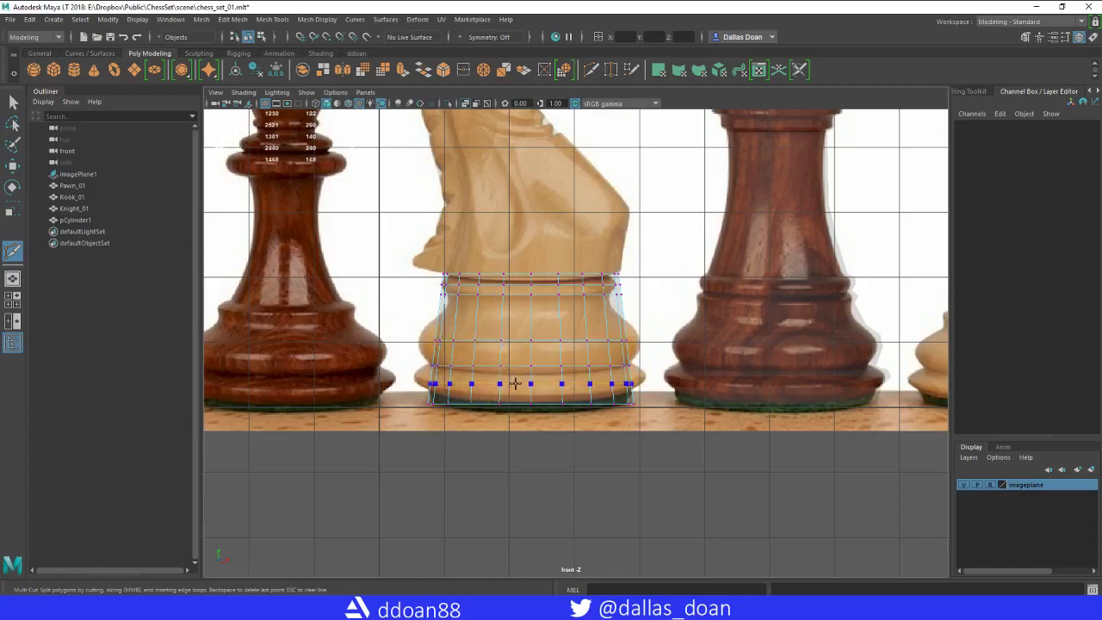
key(w)
- Scale in the ring at the groove below the collar and the top ring to match the reference base
scroll(431, 293, up, 2)
right_click(365, 282)
drag(363, 277, 657, 297)
key(r)
drag(518, 281, 505, 282)
alt+middle_drag(513, 293, 512, 314)
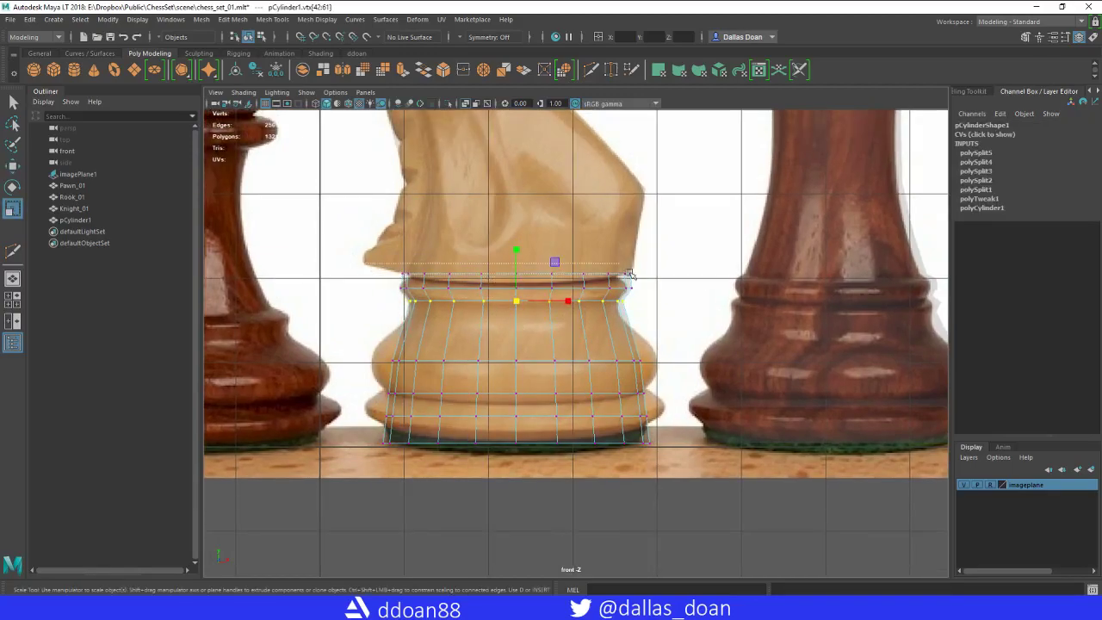
drag(641, 273, 640, 274)
drag(528, 280, 503, 276)
- Scale the middle ring out to the reference's bulge and slightly widen the ring below it
alt+middle_drag(500, 312, 498, 268)
drag(605, 330, 654, 327)
drag(514, 318, 540, 319)
alt+middle_drag(532, 328, 531, 286)
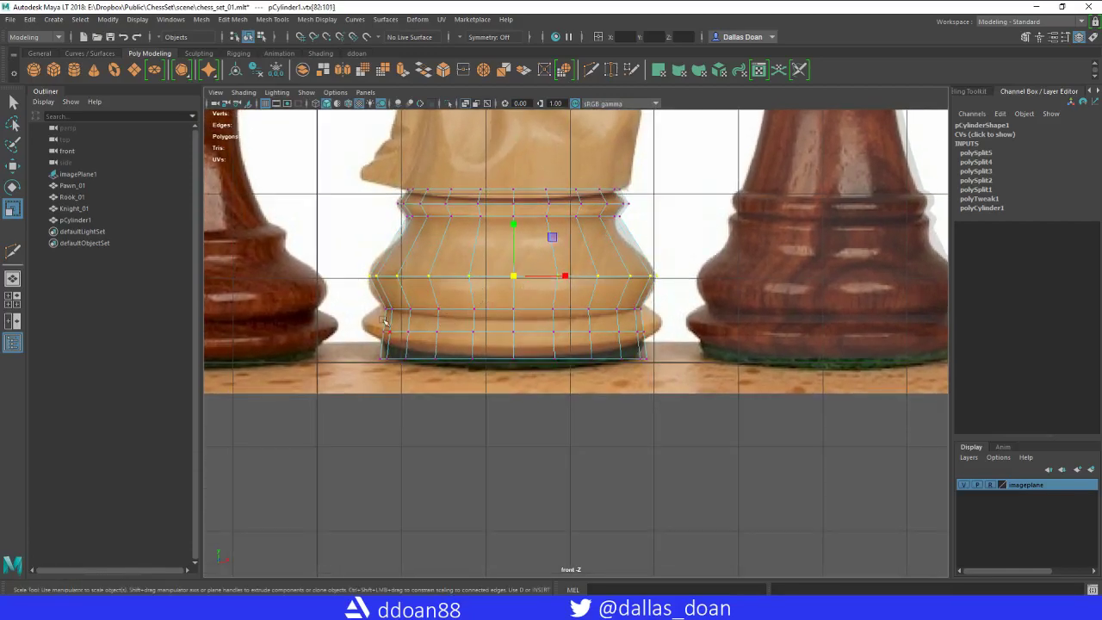
drag(487, 319, 657, 318)
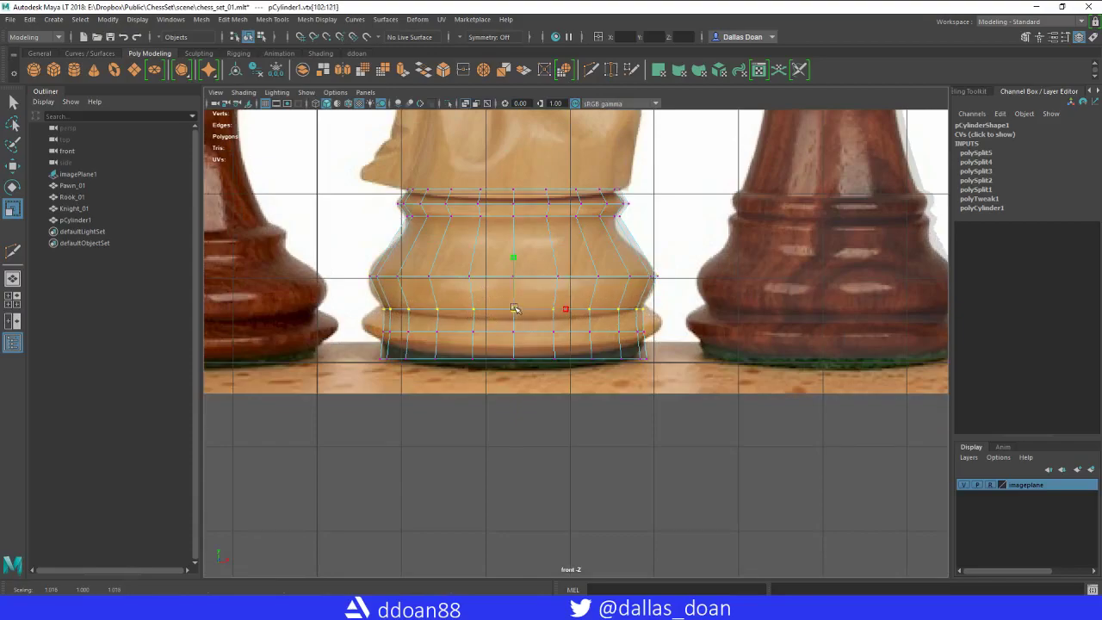
drag(516, 307, 518, 307)
- Scale the ring just above the bottom outward to match the reference's flared lower rim
alt+middle_drag(517, 307, 533, 285)
drag(379, 298, 663, 319)
drag(526, 310, 557, 315)
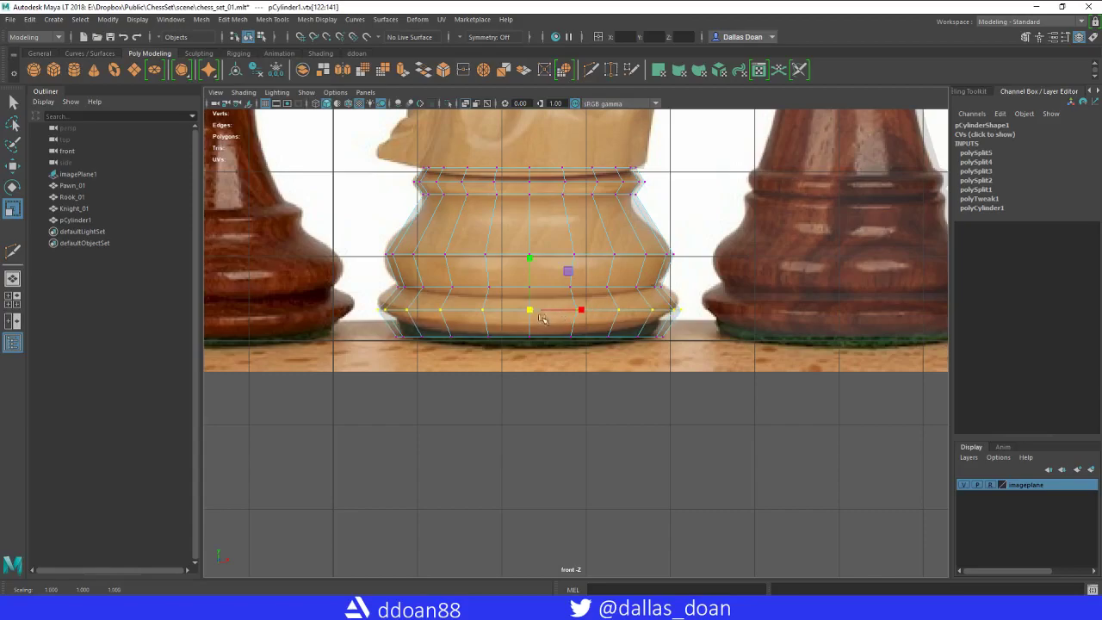
- Insert an edge loop just above the cylinder's bottom edge with Multi-Cut and scale it in to match the reference foot
alt+middle_drag(531, 318, 529, 305)
shift+right_drag(417, 276, 342, 278)
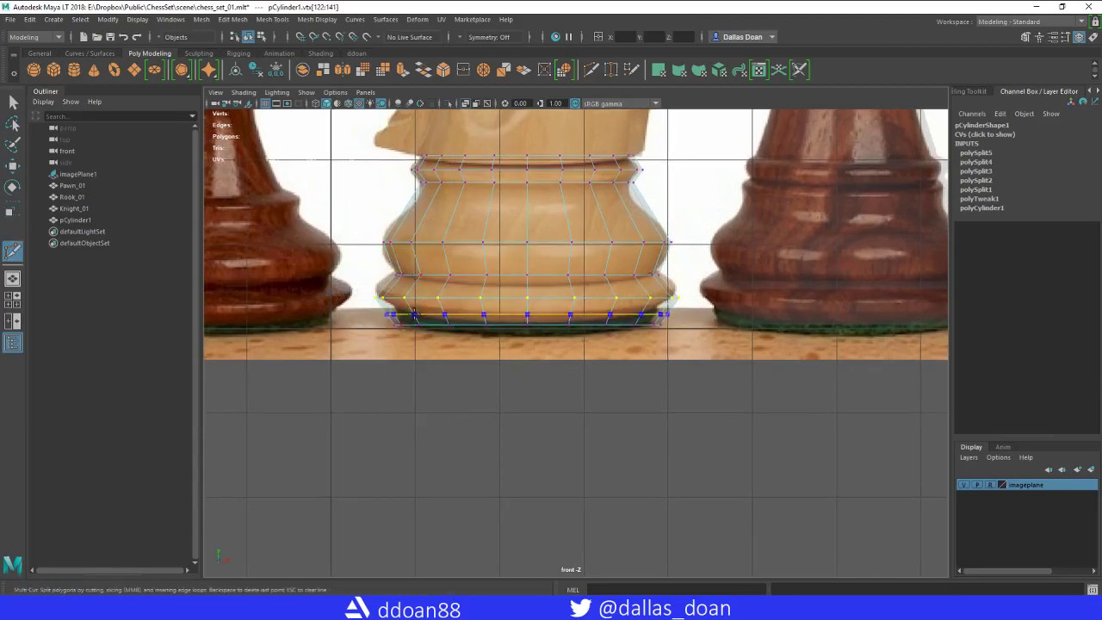
ctrl+click(415, 315)
key(w)
right_drag(418, 299, 421, 263)
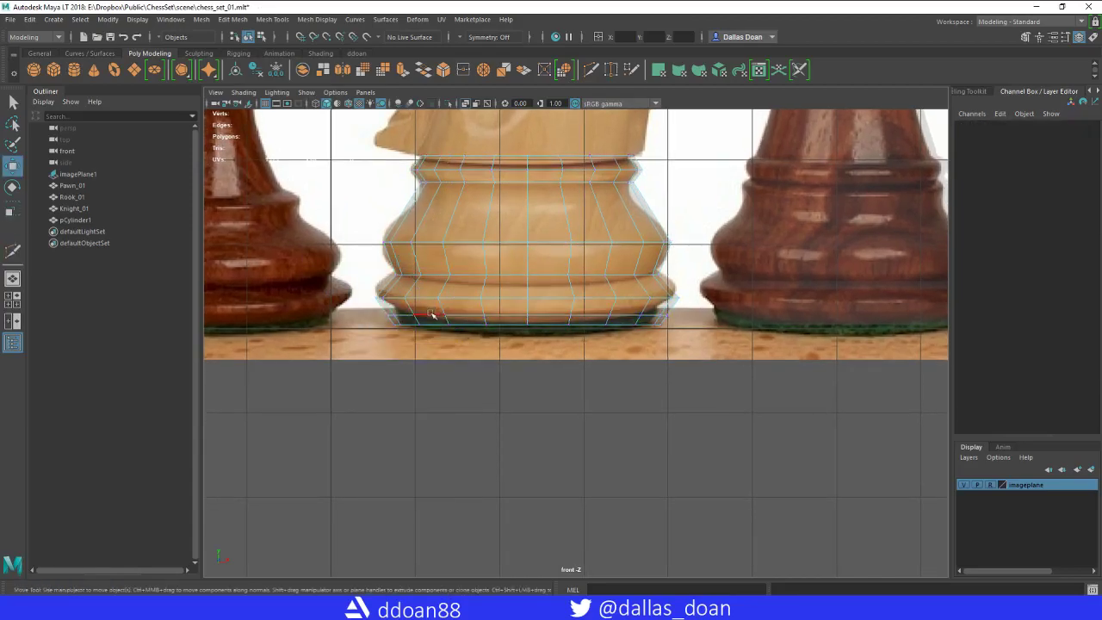
double_click(432, 315)
key(r)
drag(533, 313, 513, 313)
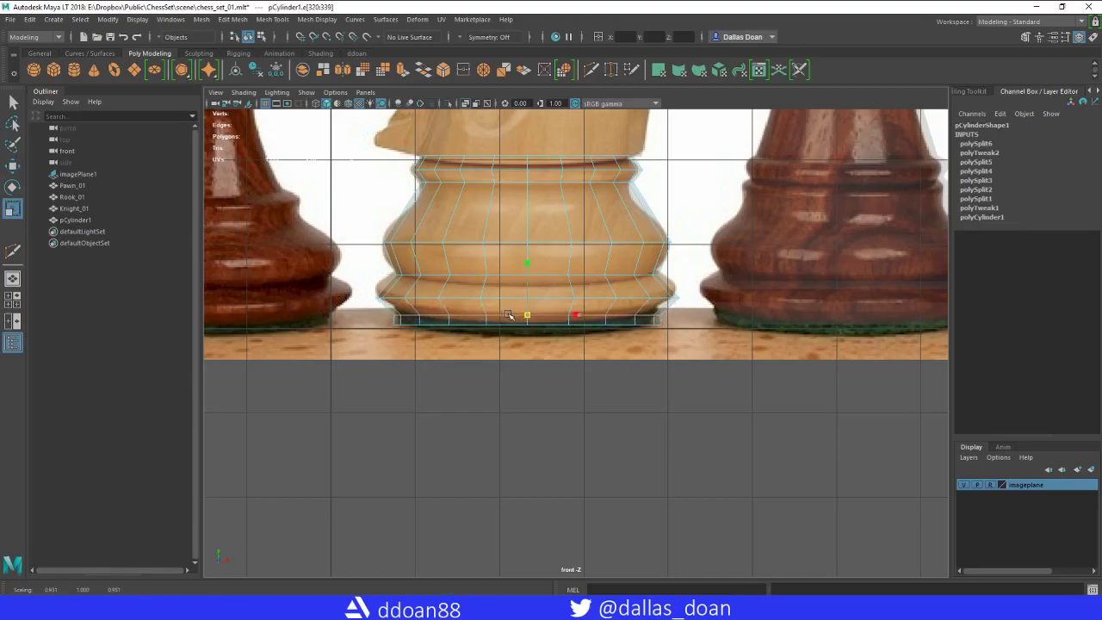
- Scale the two bottom vertex rings in slightly and raise the flared rim ring to match the reference
alt+middle_drag(480, 340, 463, 344)
right_drag(387, 311, 352, 322)
drag(670, 357, 670, 358)
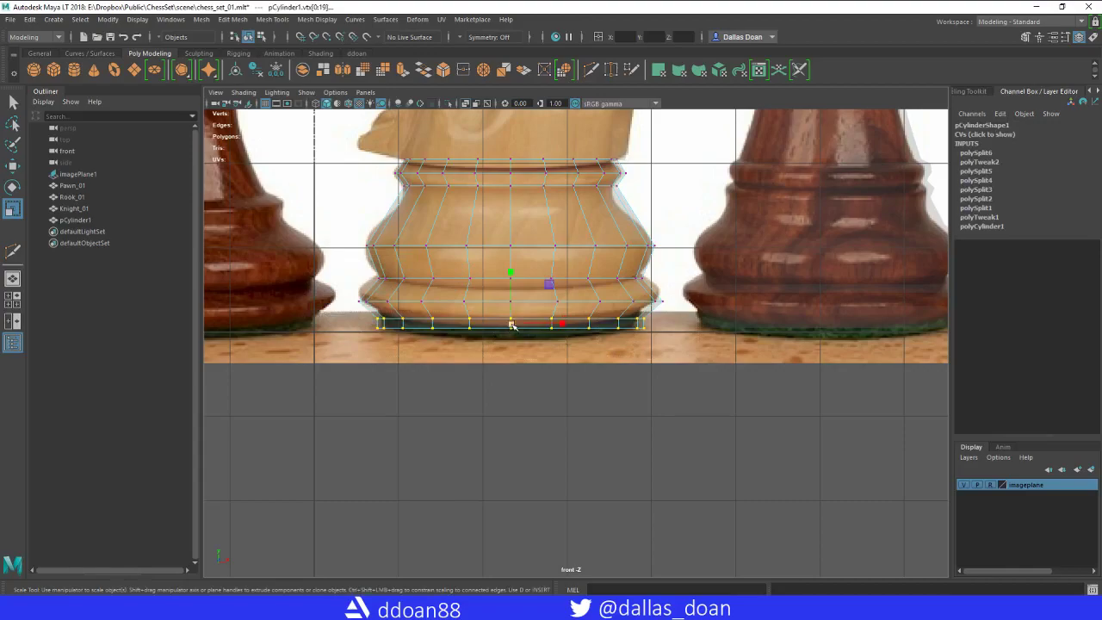
drag(511, 325, 509, 324)
alt+middle_drag(448, 321, 451, 328)
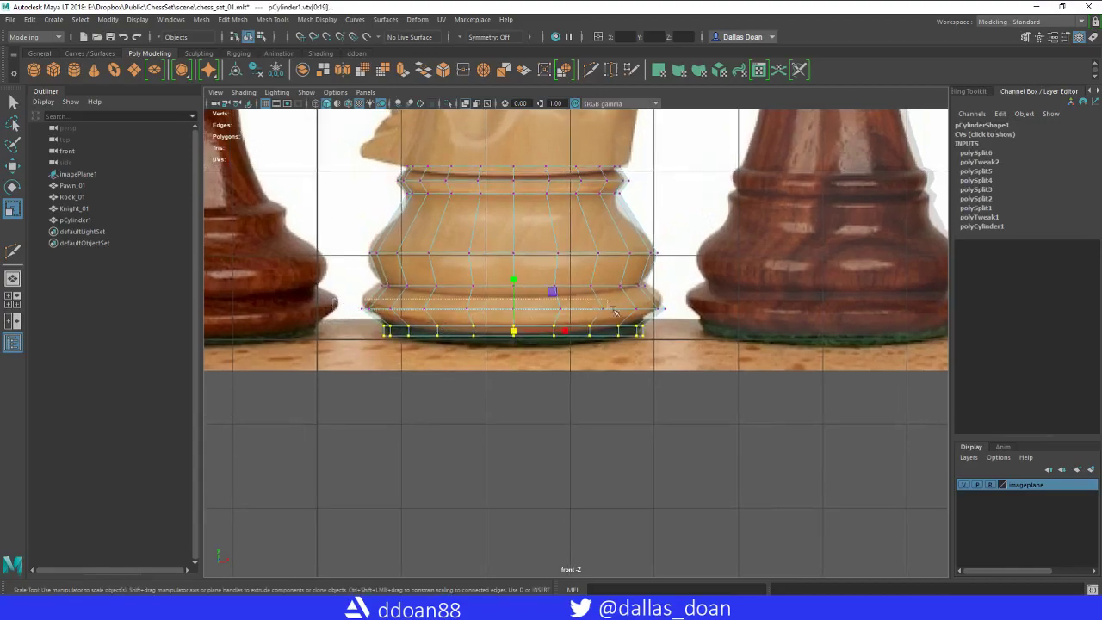
key(w)
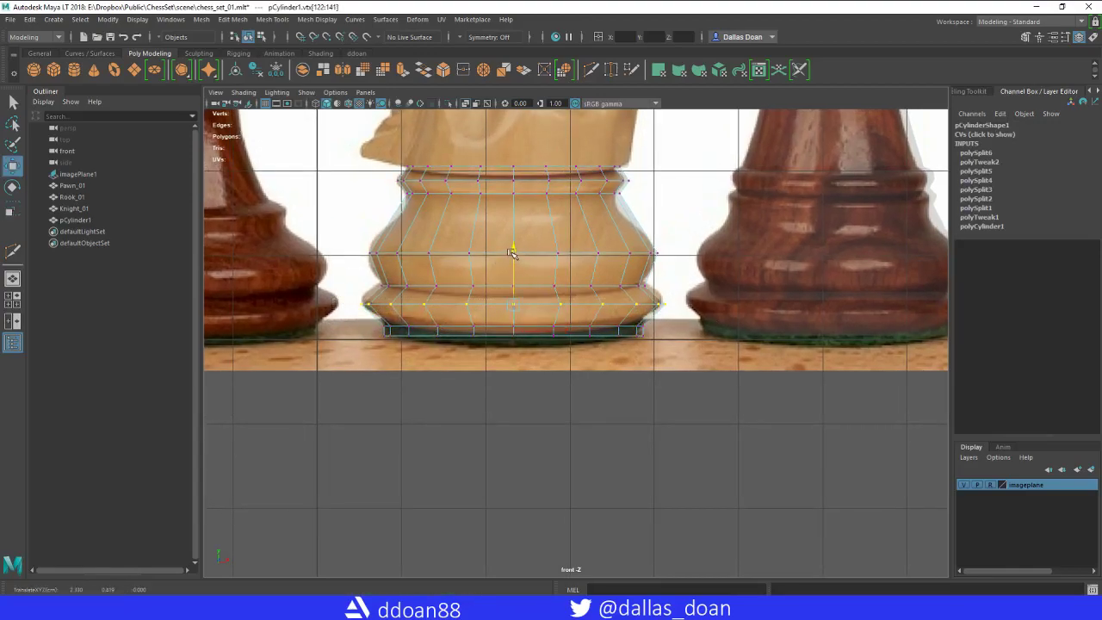
- Insert an edge loop between the flared rim and the foot and scale it slightly to follow the reference
shift+right_drag(426, 314, 439, 323)
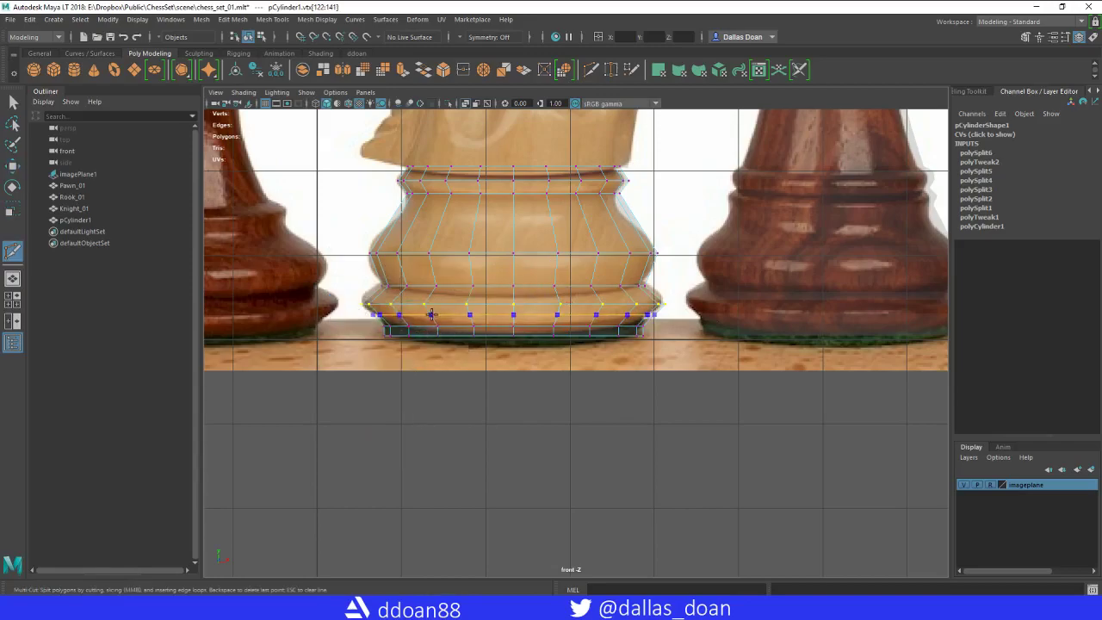
ctrl+click(431, 315)
key(w)
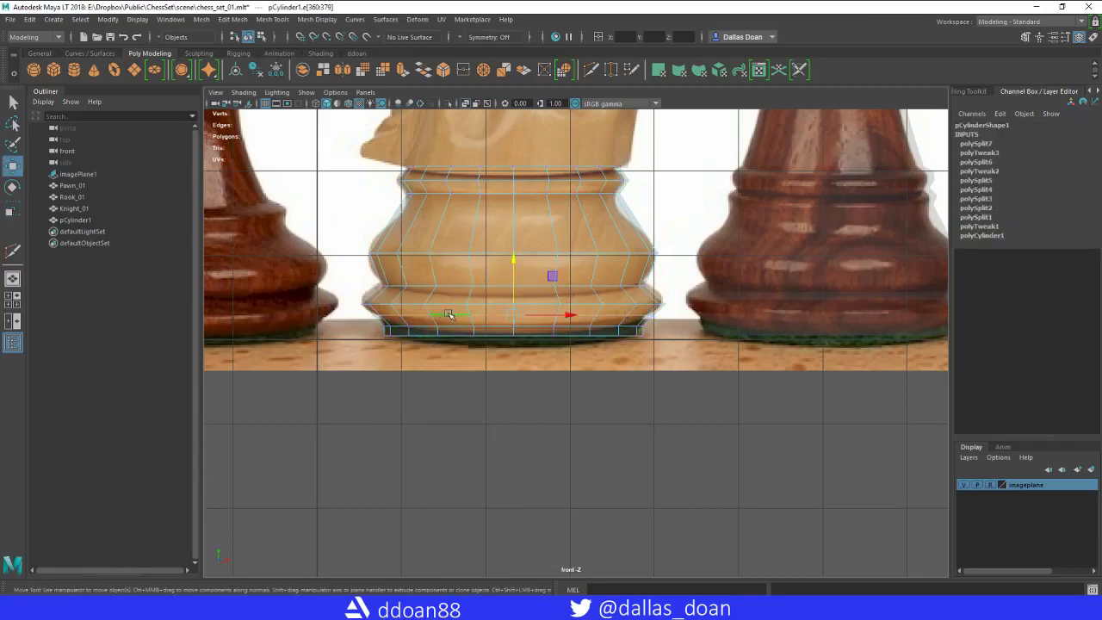
key(r)
drag(516, 315, 511, 315)
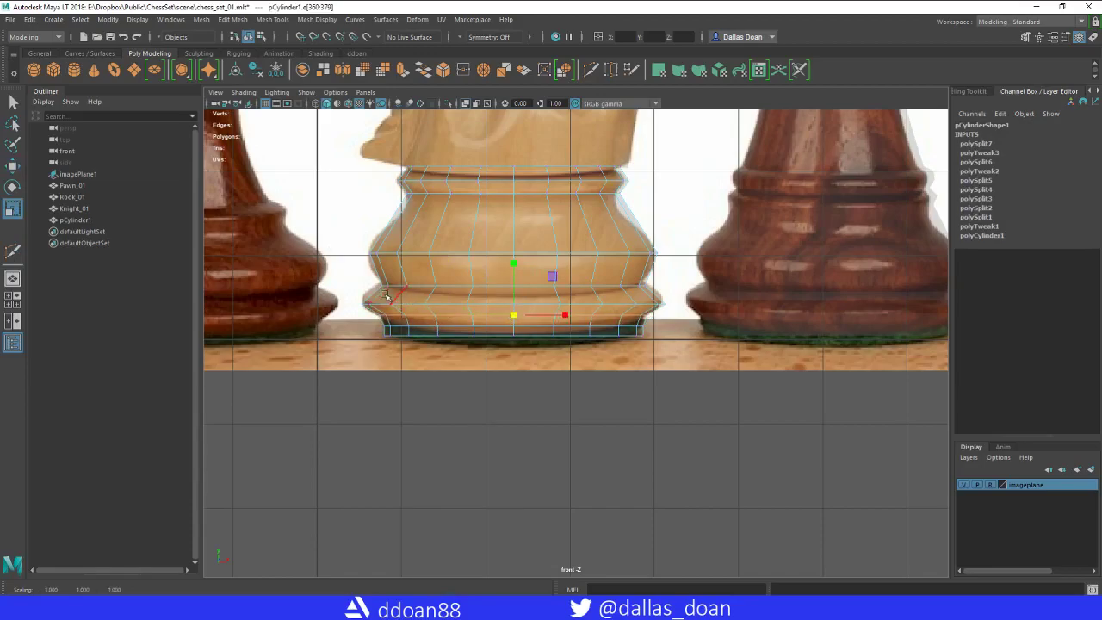
- Raise the groove ring above the flared rim and the rim ring slightly to align with the reference
double_click(427, 286)
key(w)
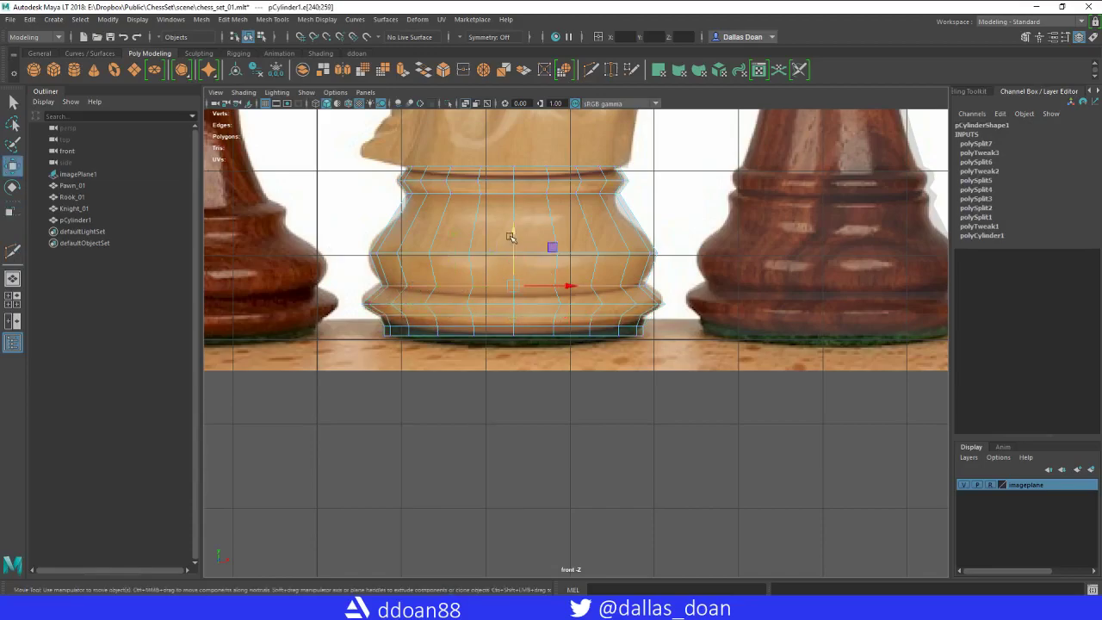
click(512, 232)
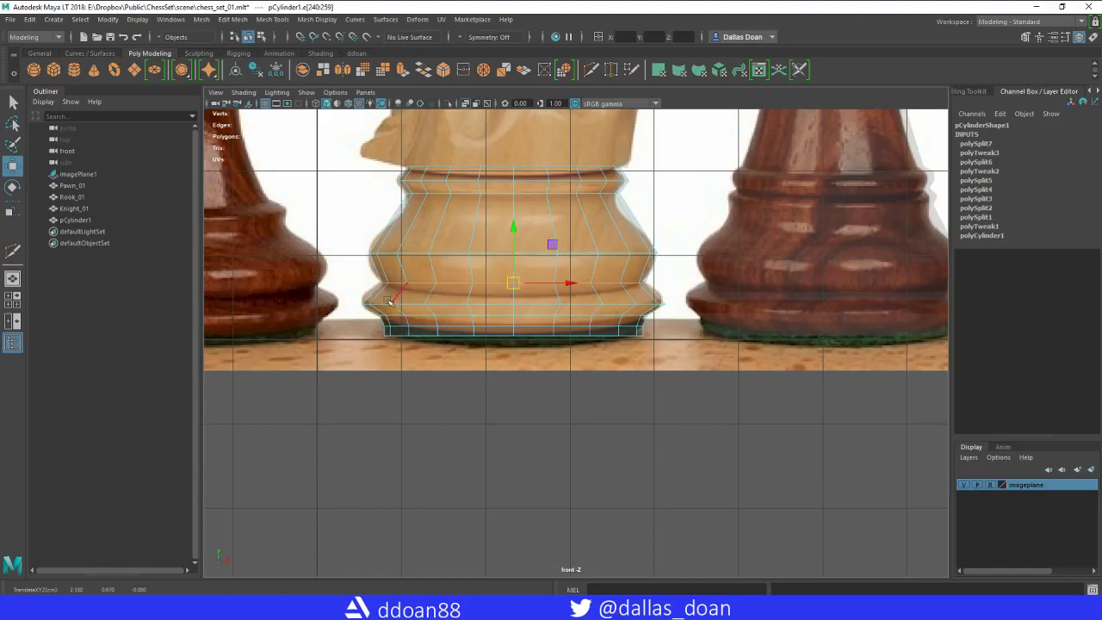
click(418, 304)
drag(511, 255, 511, 253)
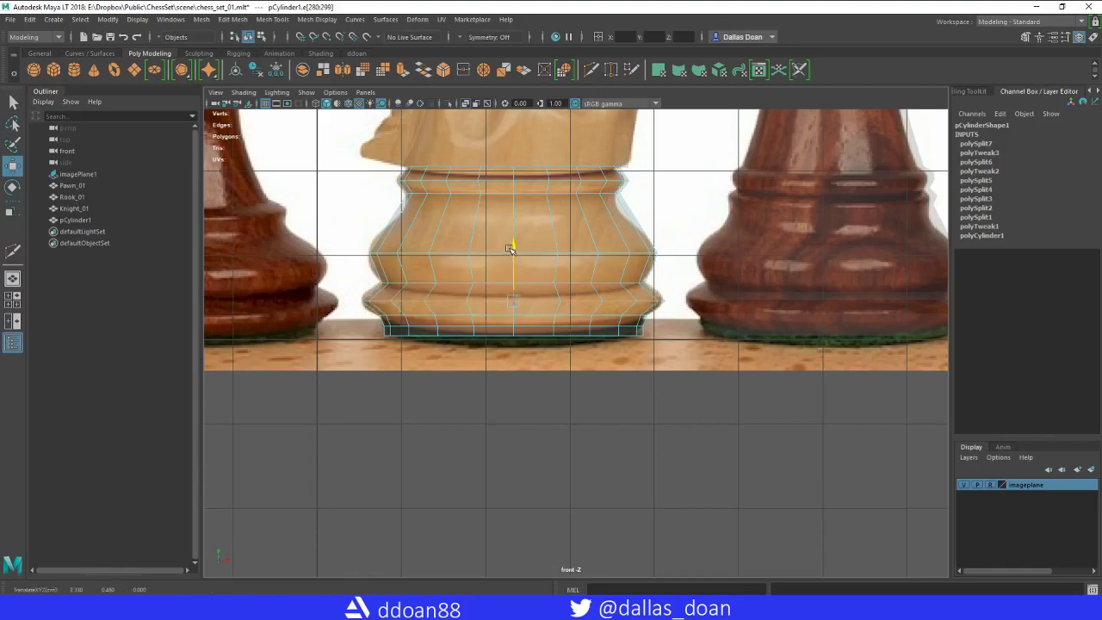
- Insert an edge loop between the collar and the bulge, scale it in, and raise the bulge ring slightly
alt+middle_drag(510, 249, 508, 265)
alt+middle_drag(428, 272, 413, 284)
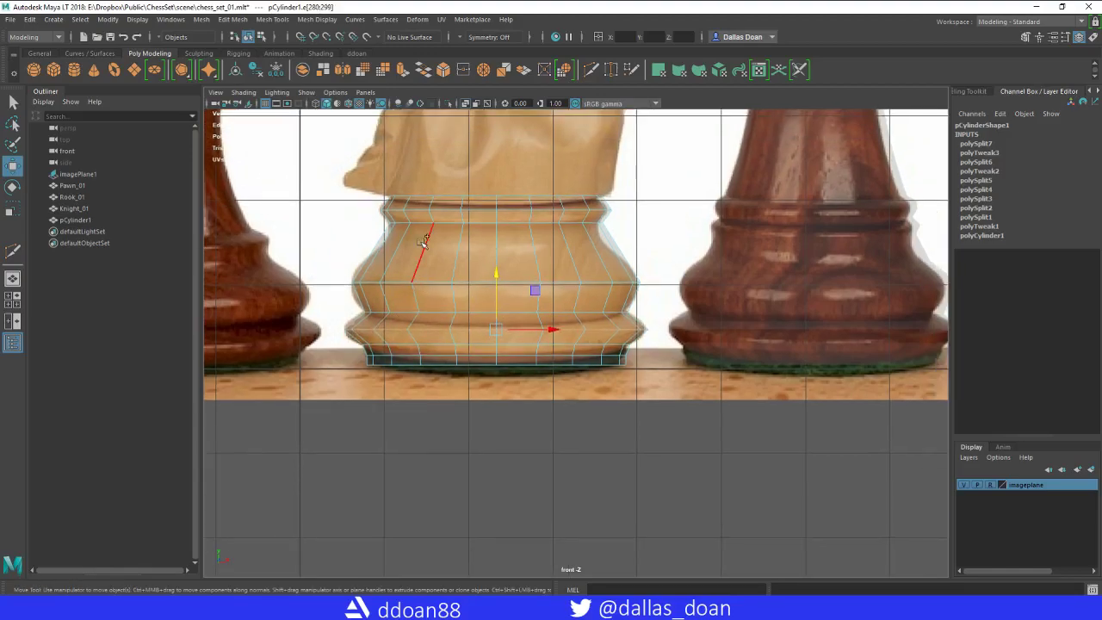
key(y)
ctrl+click(435, 248)
key(w)
right_drag(426, 233, 434, 215)
double_click(451, 248)
key(r)
drag(510, 255, 494, 249)
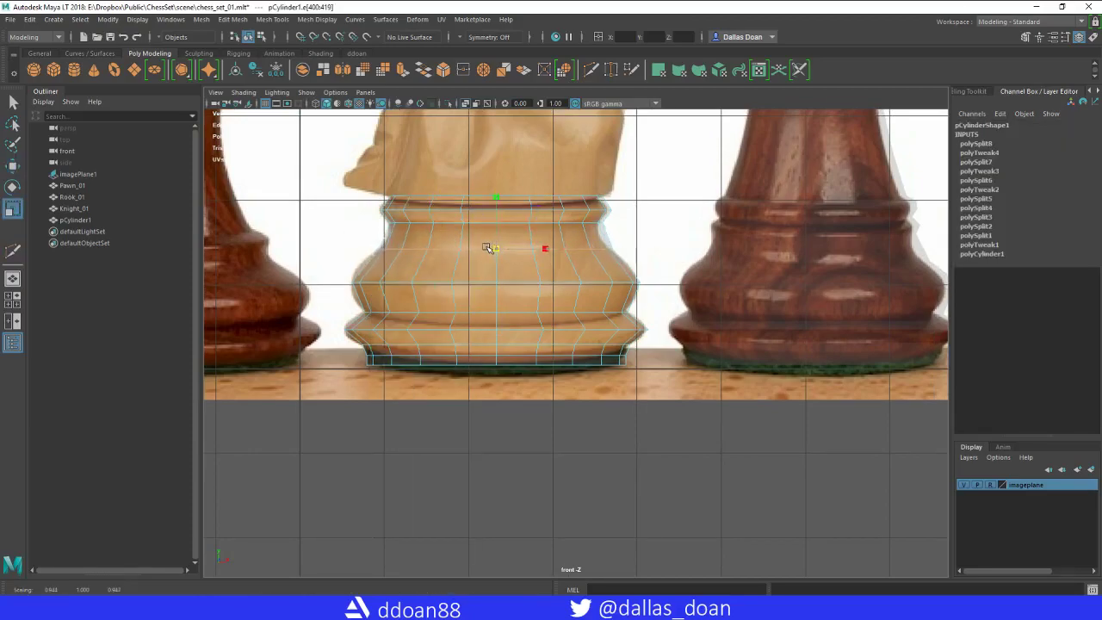
double_click(428, 284)
key(w)
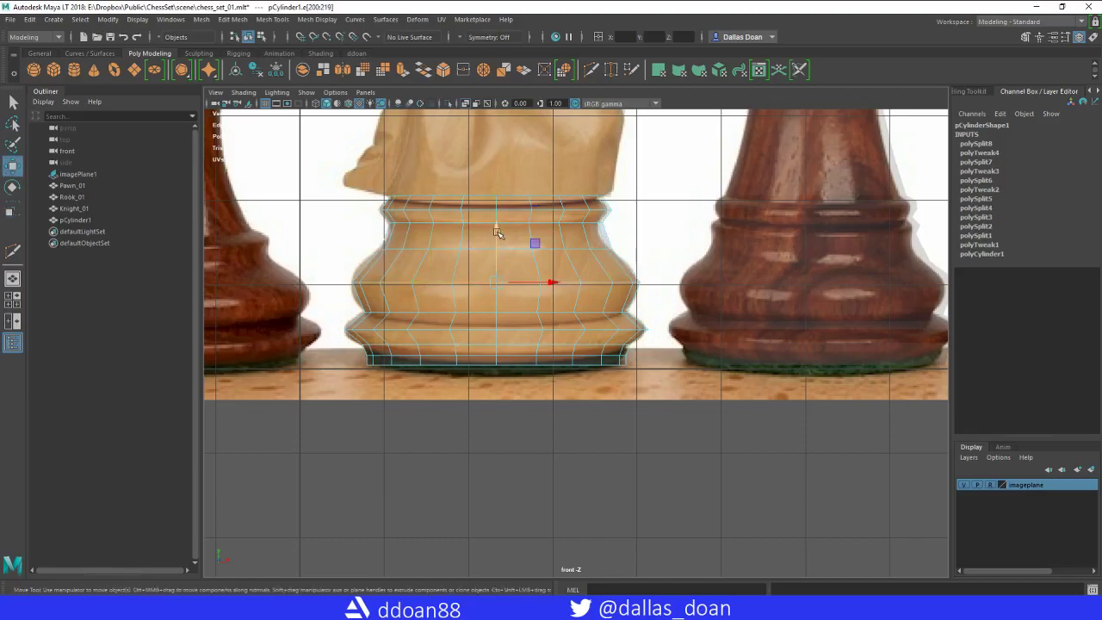
- Insert edge loops just above and below the bulge ring and scale them to round the bulge
shift+right_drag(422, 258, 353, 260)
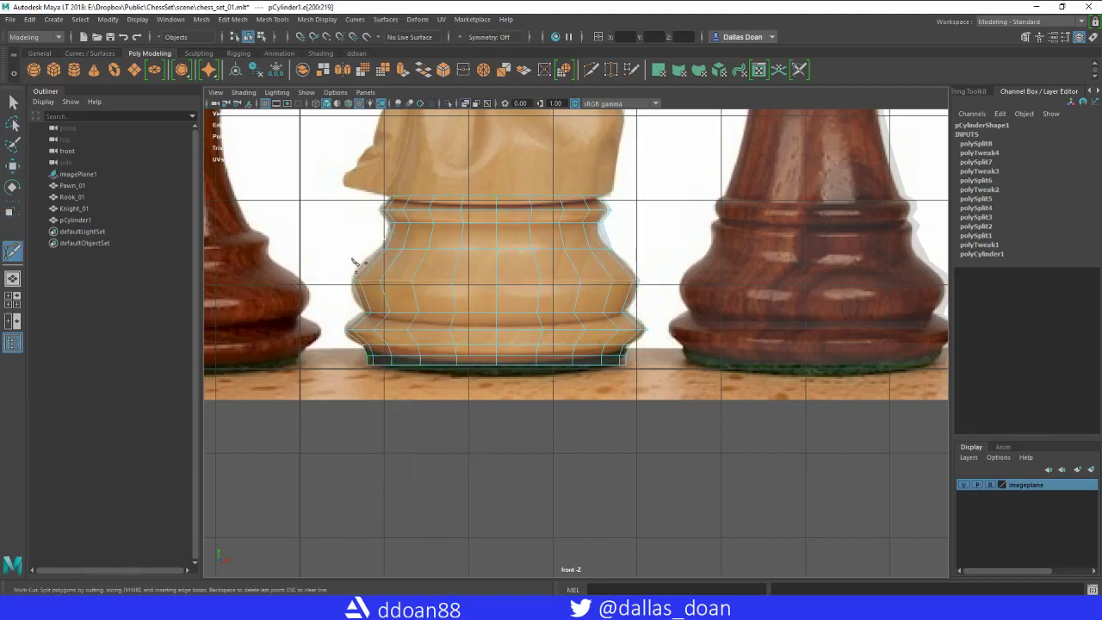
ctrl+click(418, 264)
key(w)
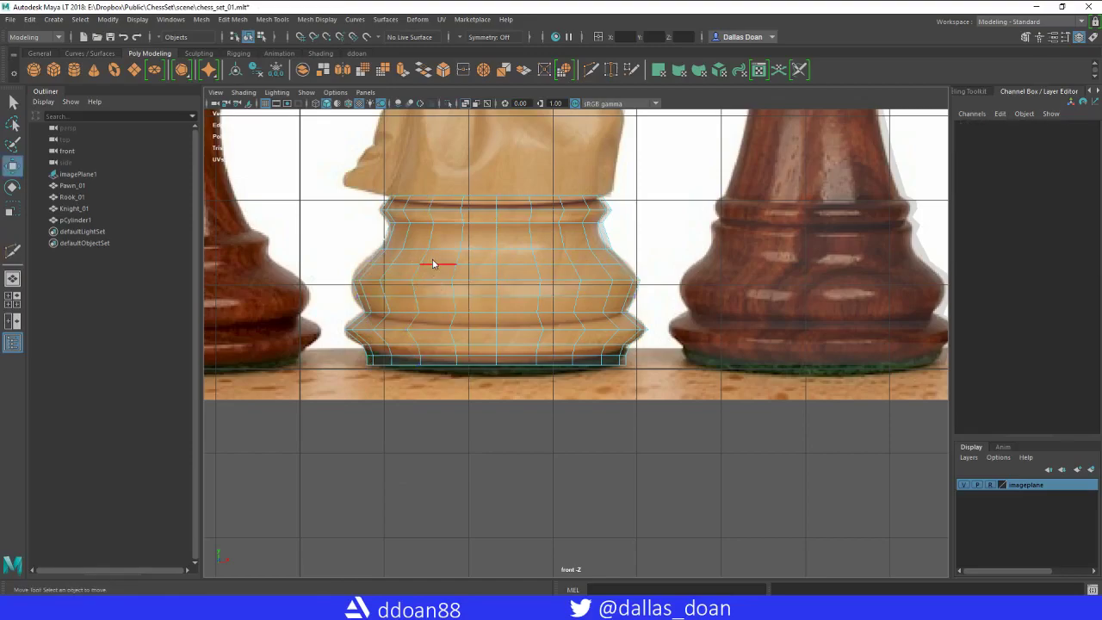
double_click(438, 264)
key(r)
drag(493, 267, 497, 298)
double_click(469, 296)
- Insert edge loops just above and below the flared rim ring and scale them to round the rim
alt+middle_drag(503, 333, 500, 310)
shift+right_drag(399, 310, 338, 280)
ctrl+click(411, 297)
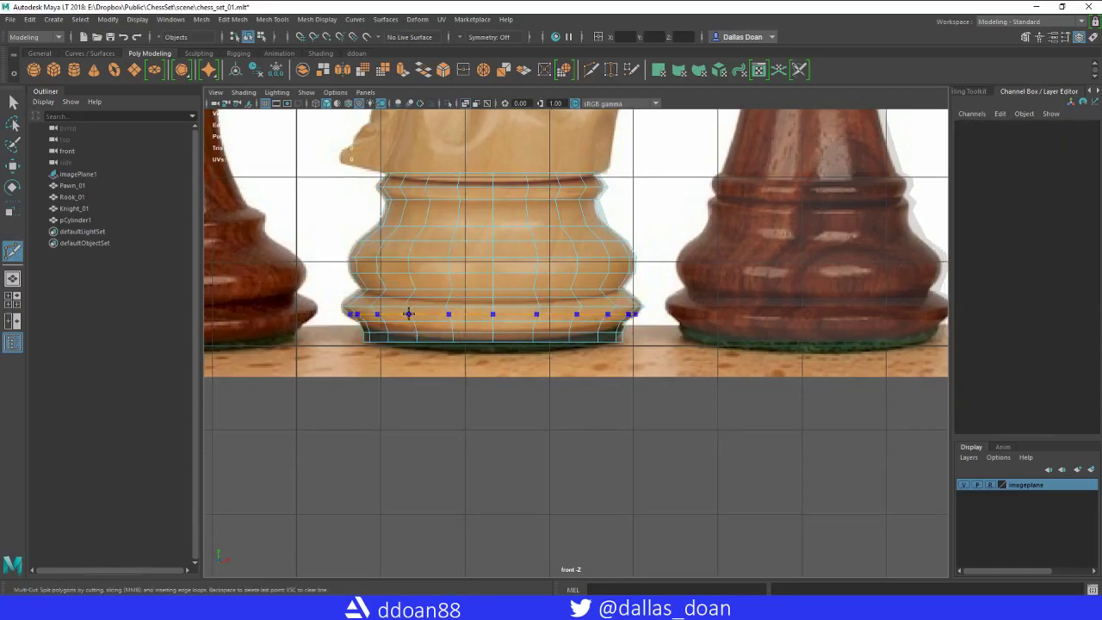
ctrl+click(409, 314)
key(w)
right_drag(446, 271, 448, 259)
double_click(432, 298)
key(r)
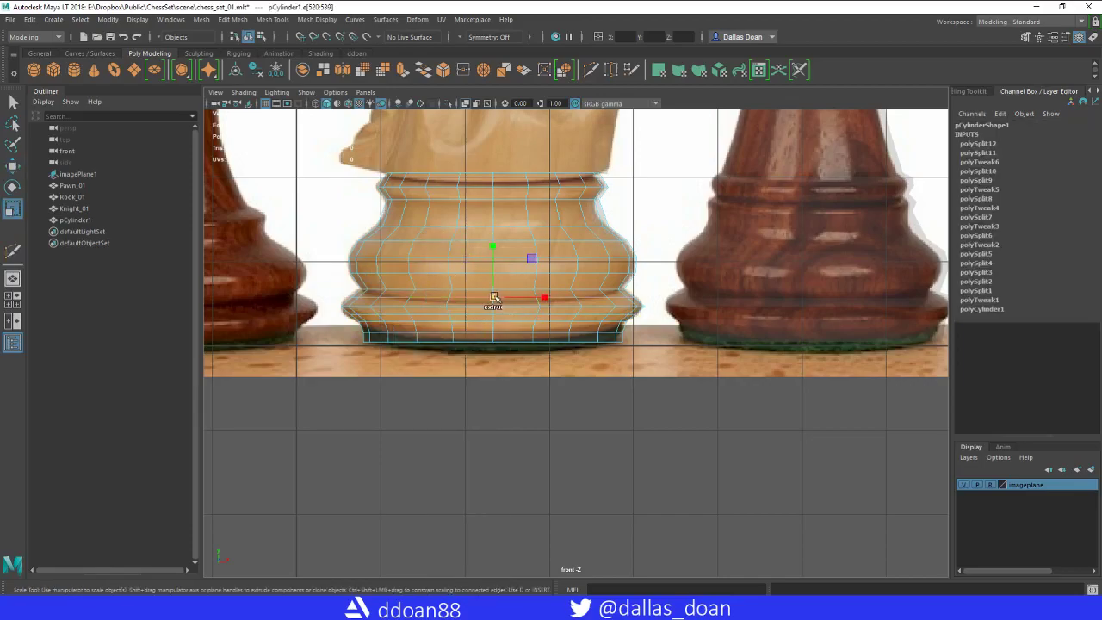
drag(494, 299, 496, 316)
double_click(457, 315)
- Return the base cylinder to object mode and delete its construction history
alt+middle_drag(532, 337, 521, 346)
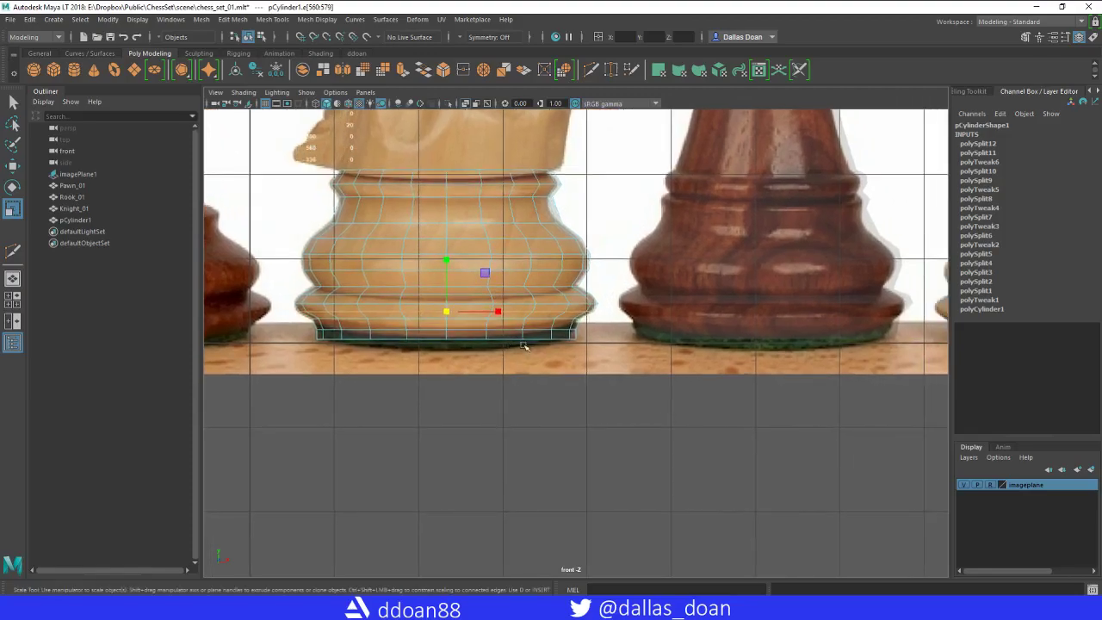
alt+middle_drag(454, 222, 477, 332)
right_drag(489, 295, 501, 360)
key(alt+shift+d)
alt+right_drag(562, 341, 459, 338)
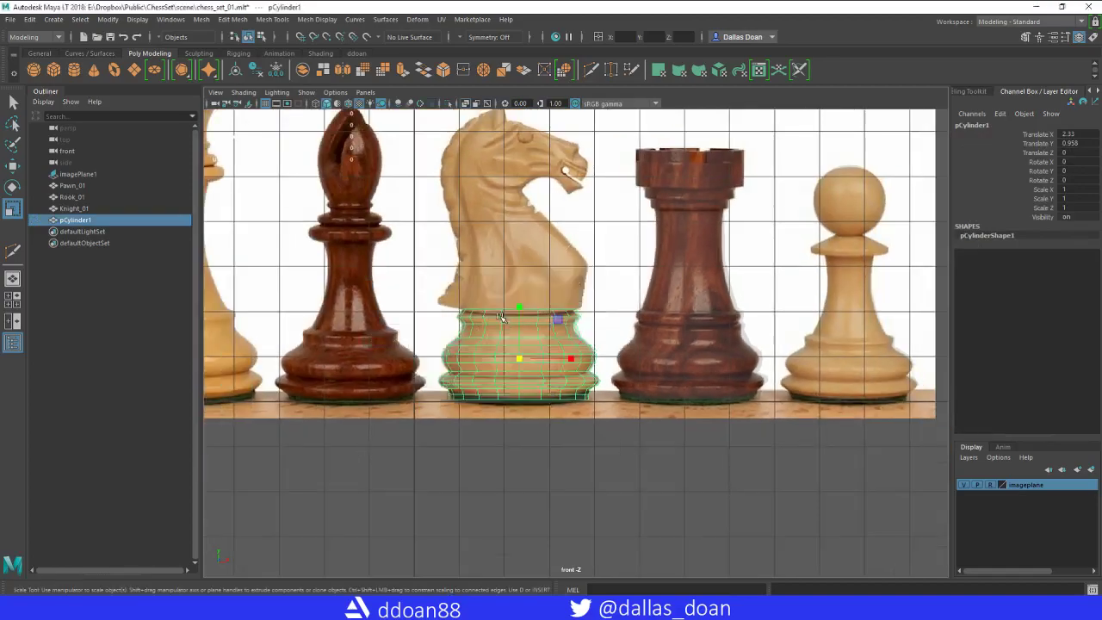
- Inspect how the knight's head sits on the base in the perspective view, with Knight_01 selected
key(space)
key(space)
alt+drag(578, 319, 545, 322)
key(w)
click(639, 419)
click(551, 314)
alt+right_drag(546, 322, 598, 396)
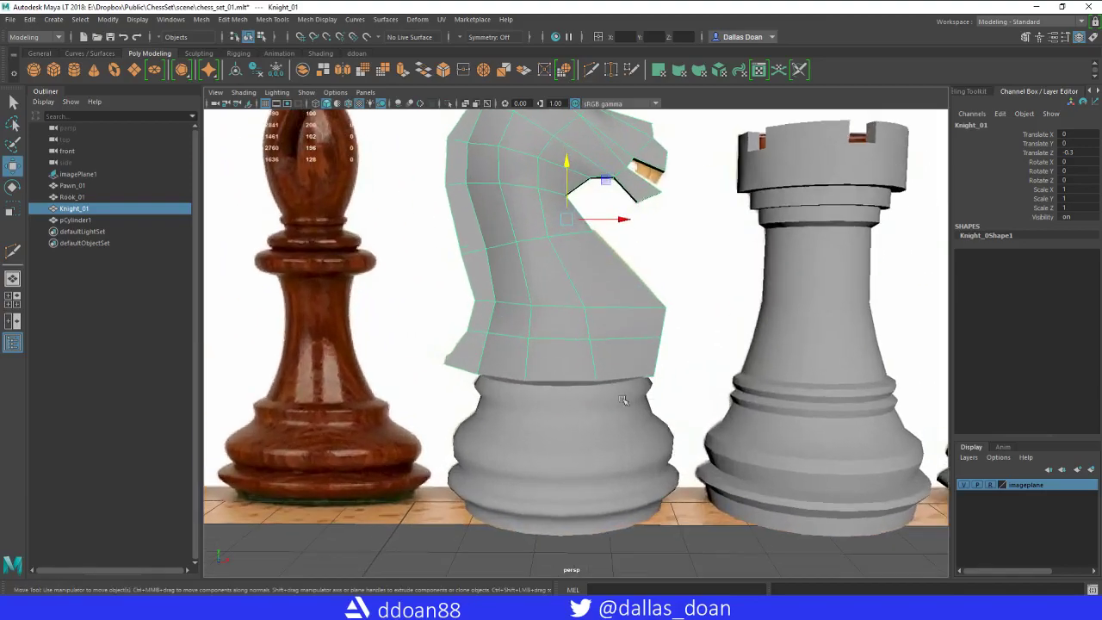
alt+drag(598, 396, 806, 428)
alt+drag(897, 485, 729, 442)
alt+right_drag(729, 443, 689, 421)
alt+drag(623, 374, 604, 329)
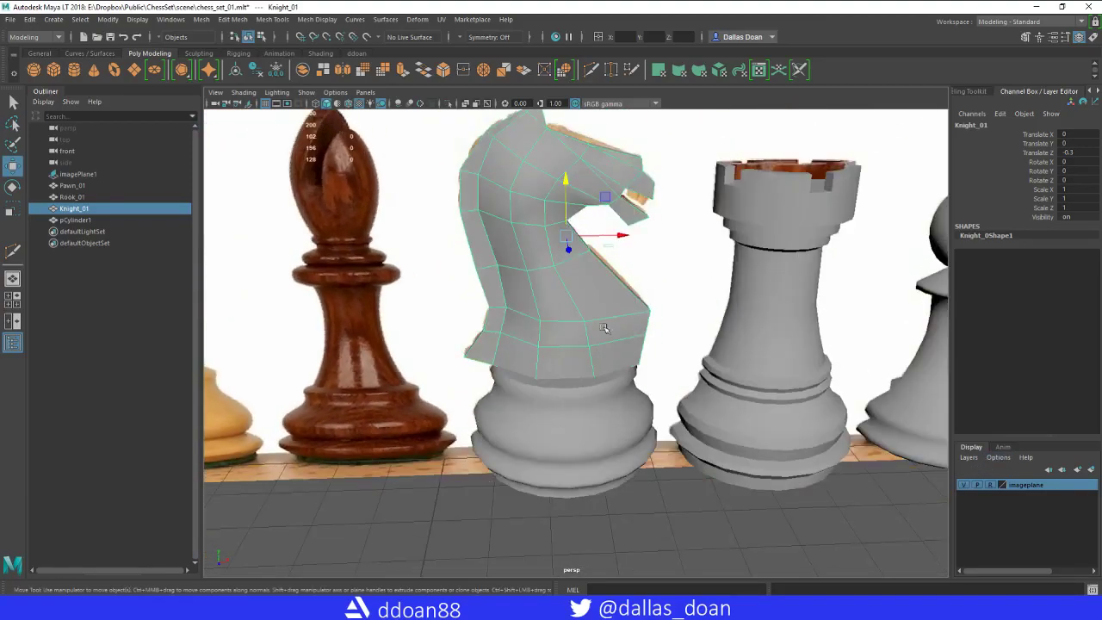
- Hide the imageplane layer and view the knight and its base without the reference
click(460, 104)
click(467, 104)
alt+drag(647, 364, 718, 396)
click(961, 483)
mouse_move(827, 448)
alt+mouse_down()
mouse_move(692, 438)
mouse_move(660, 396)
mouse_move(606, 406)
mouse_move(652, 383)
alt+mouse_up()
key(6)
click(465, 104)
scroll(653, 383, up, 3)
right_drag(603, 293, 594, 362)
alt+drag(683, 372, 820, 261)
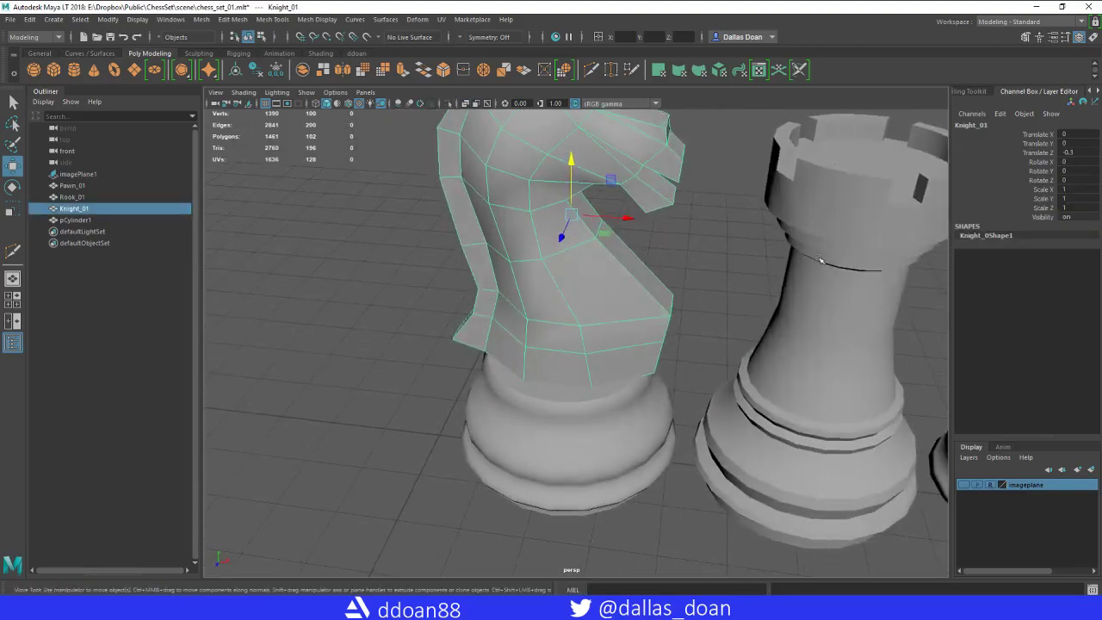
- Try Object Z symmetry on the knight by selecting a vertex on its bottom edge
click(986, 92)
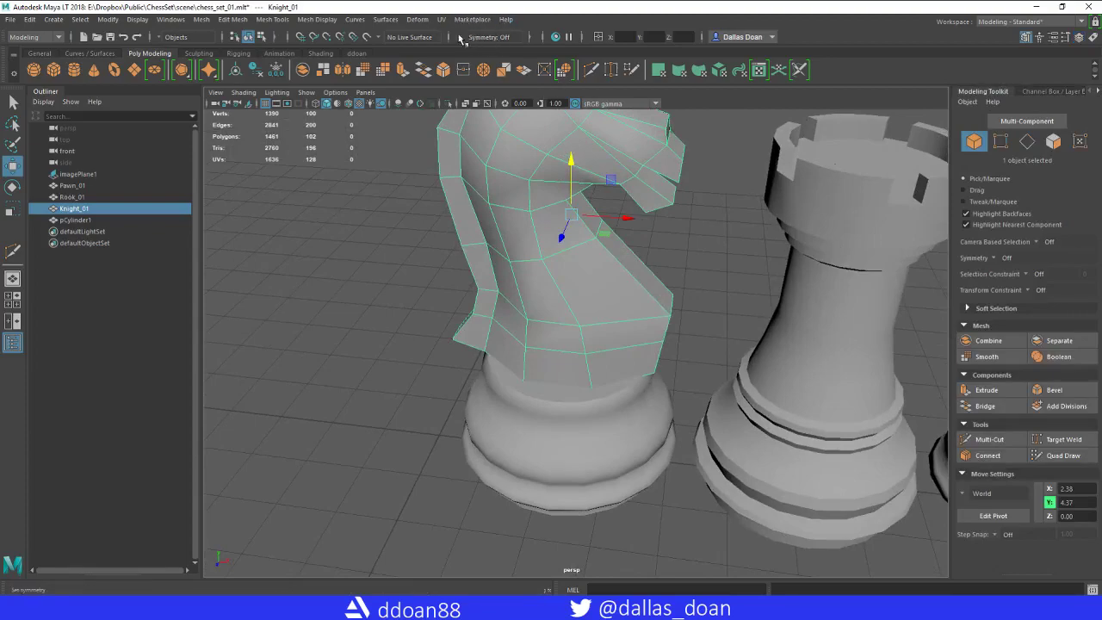
click(992, 259)
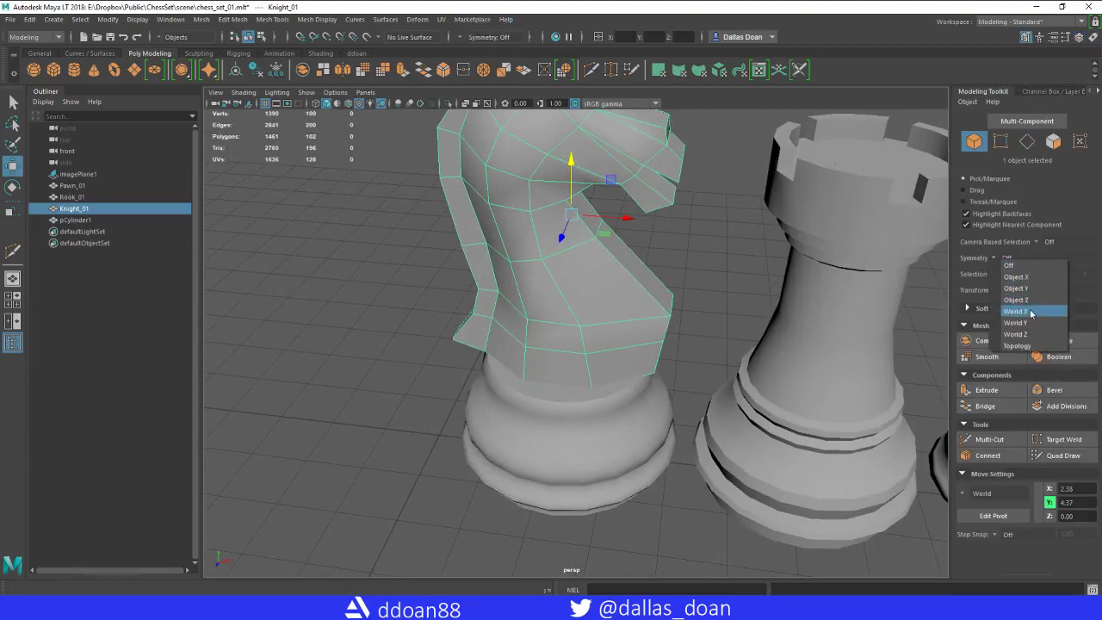
click(1028, 301)
alt+drag(641, 306, 669, 321)
alt+drag(597, 307, 592, 283)
right_drag(591, 288, 537, 286)
click(543, 396)
click(545, 397)
alt+drag(597, 348, 620, 310)
right_drag(593, 293, 596, 362)
- Set symmetry to World Z and adjust the side vertices on the knight's bottom edge toward the round base
click(996, 259)
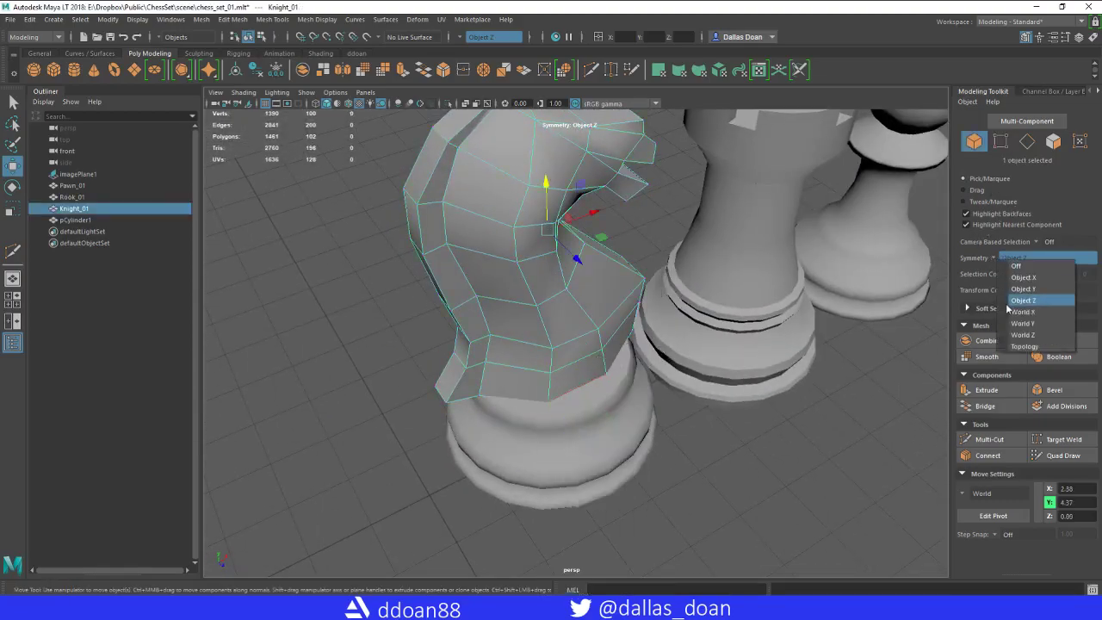
click(1022, 334)
right_drag(566, 293, 514, 296)
click(548, 402)
alt+drag(662, 410, 586, 419)
click(824, 408)
click(578, 403)
alt+drag(726, 384, 648, 431)
alt+drag(649, 431, 585, 442)
- Reposition the front and rear vertices of the knight's bottom edge to follow the round base
click(606, 378)
alt+drag(627, 409, 653, 432)
alt+drag(654, 432, 597, 413)
alt+drag(682, 397, 711, 380)
alt+drag(710, 380, 652, 366)
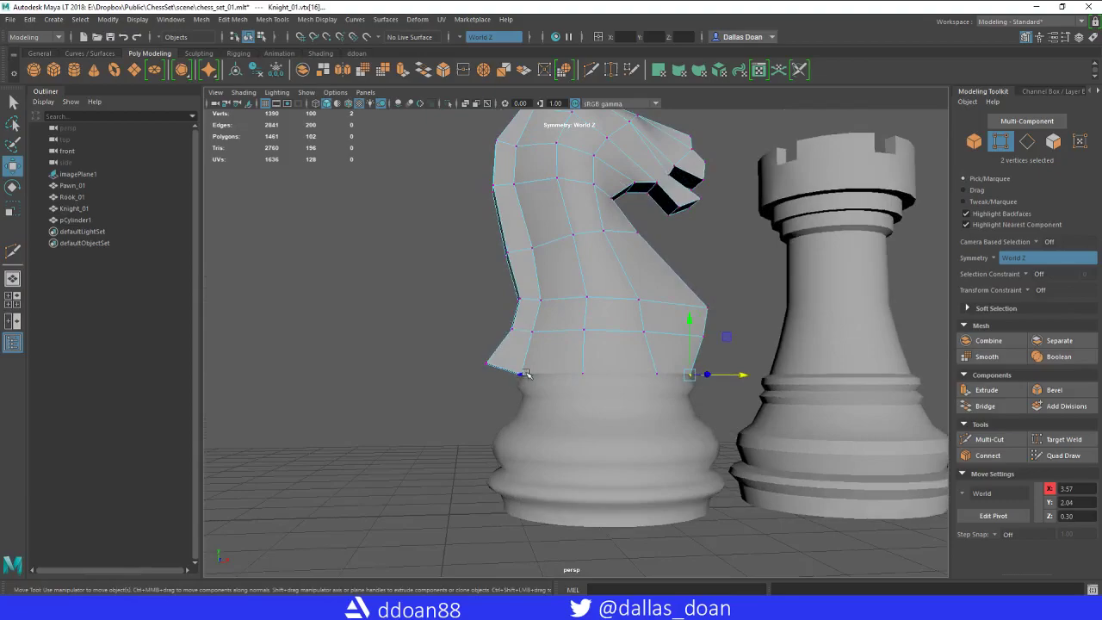
click(525, 374)
alt+drag(526, 376, 649, 357)
alt+drag(592, 393, 581, 420)
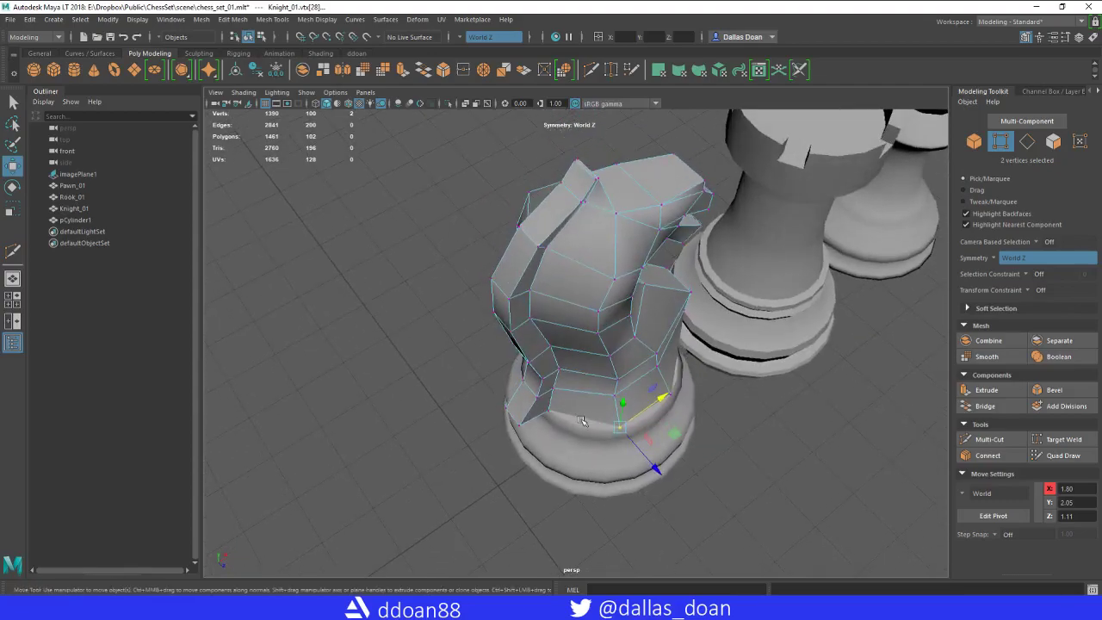
- Insert an edge loop up the rear side of the neck and move its bottom vertex to follow the base's curve
alt+drag(659, 176, 583, 266)
shift+right_drag(583, 266, 590, 227)
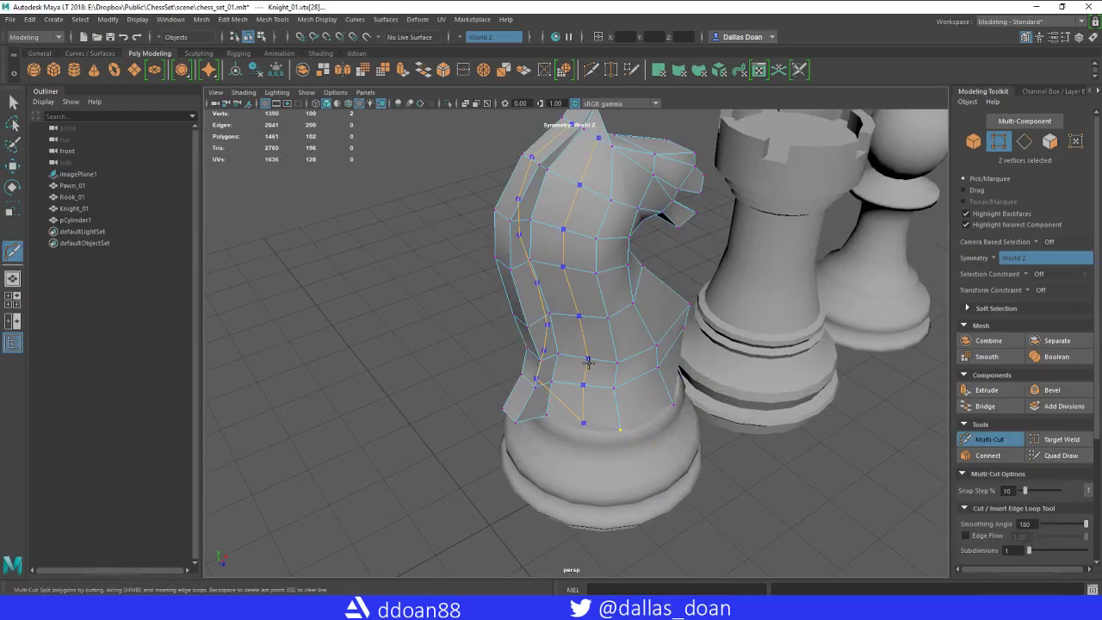
mouse_move(676, 320)
alt+mouse_down()
mouse_move(647, 407)
mouse_move(670, 331)
alt+mouse_up()
key(w)
right_drag(590, 294, 543, 310)
click(582, 423)
alt+drag(603, 429, 630, 391)
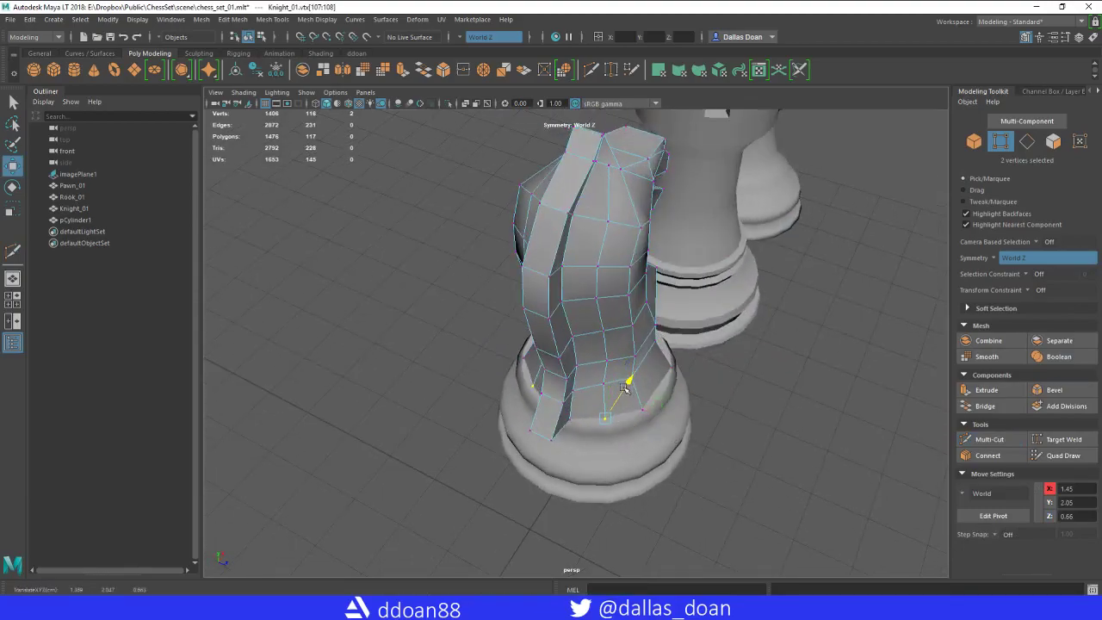
- Insert another edge loop along the front side of the neck and move its bottom vertex onto the base's curve
alt+drag(725, 420, 626, 364)
shift+right_drag(626, 363, 629, 403)
alt+drag(699, 405, 689, 370)
key(w)
right_drag(638, 293, 577, 307)
click(619, 444)
alt+drag(621, 444, 661, 483)
- Examine the knight's head and throat from several angles and select the neck vertex below the jaw
mouse_move(648, 368)
alt+mouse_down()
mouse_move(662, 313)
mouse_move(645, 381)
alt+mouse_up()
alt+right_drag(645, 381, 642, 293)
alt+middle_drag(643, 293, 636, 322)
alt+drag(634, 322, 637, 259)
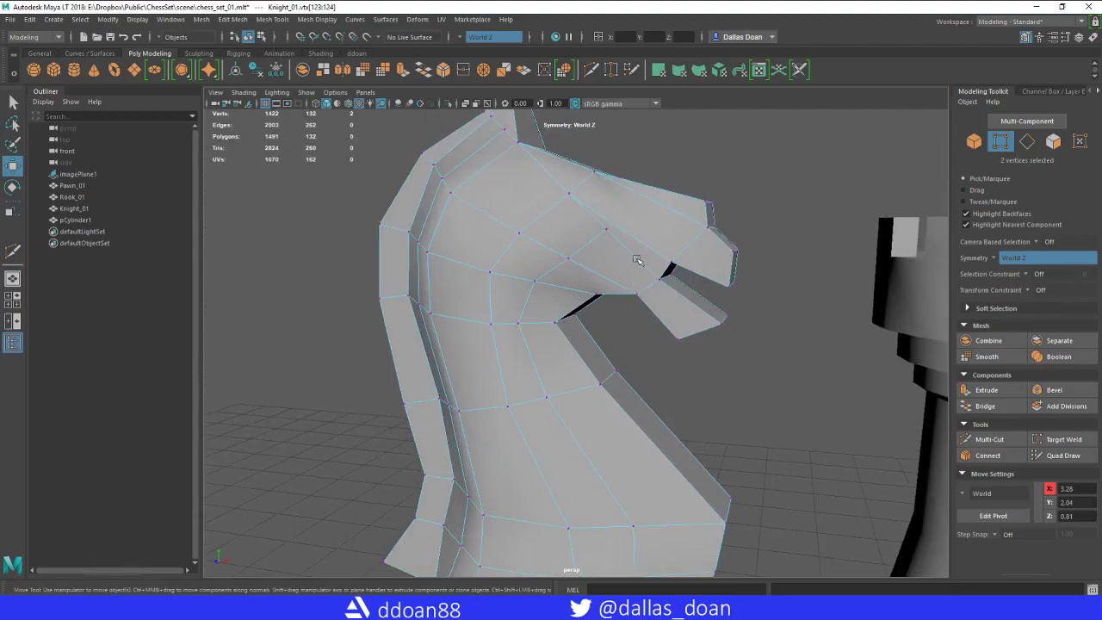
scroll(629, 318, down, 4)
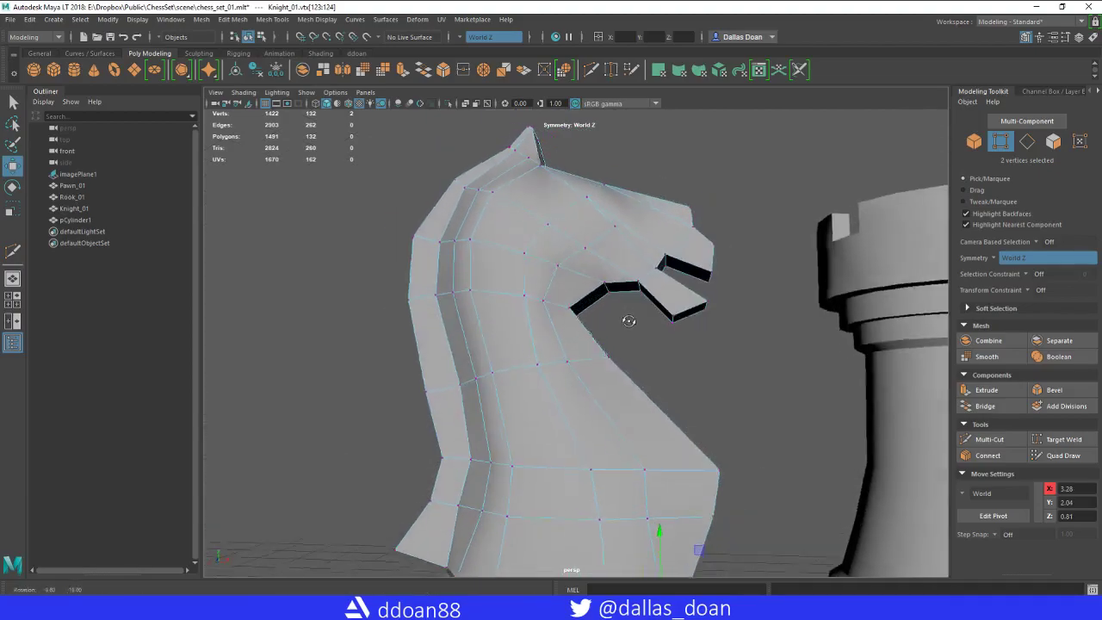
alt+drag(629, 318, 600, 346)
click(530, 326)
- Insert an edge loop from the bottom edge up through the middle of the neck and onto the head
alt+drag(536, 335, 596, 311)
mouse_move(599, 343)
alt+mouse_down()
mouse_move(632, 313)
mouse_move(598, 431)
mouse_move(613, 345)
alt+mouse_up()
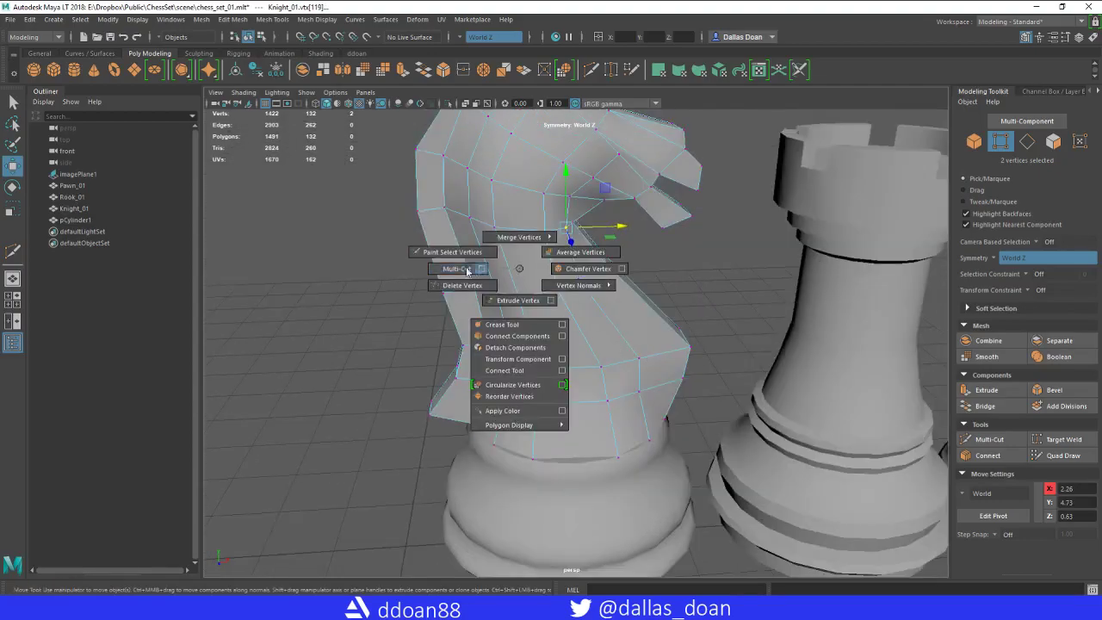
click(462, 270)
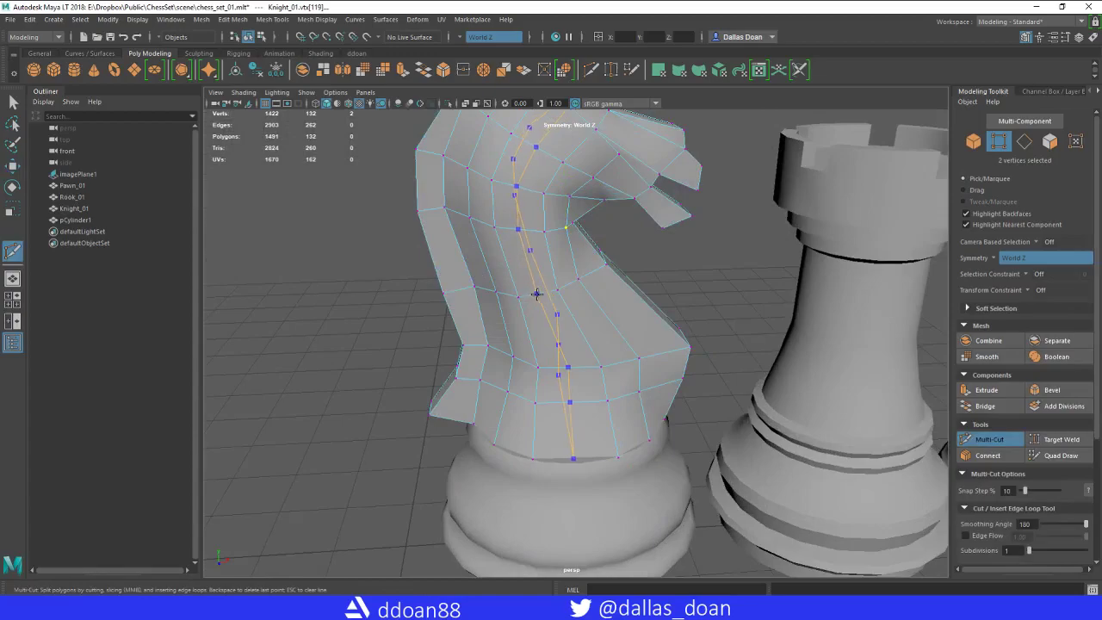
alt+drag(663, 265, 621, 255)
key(w)
click(597, 308)
alt+drag(597, 308, 597, 379)
- Select the top edge loop of the knight's turned base and scale it to fit the neck's bottom edge
click(569, 434)
mouse_move(568, 435)
alt+mouse_down()
mouse_move(571, 454)
mouse_move(579, 429)
alt+mouse_up()
right_drag(588, 395, 586, 383)
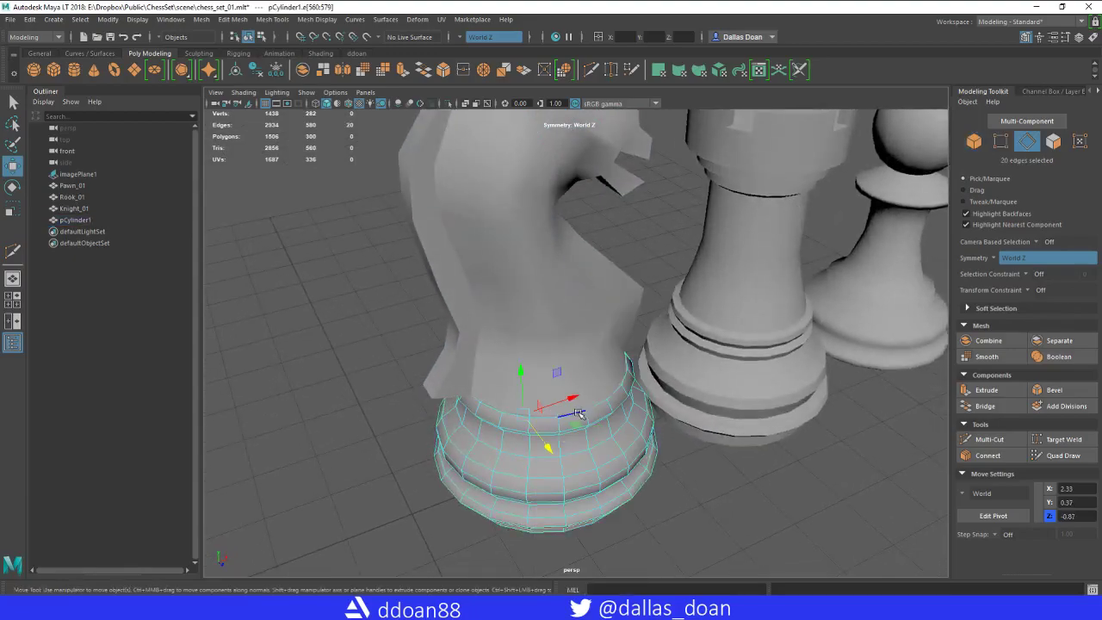
double_click(579, 414)
mouse_move(579, 415)
alt+mouse_down()
mouse_move(575, 370)
mouse_move(568, 405)
alt+mouse_up()
key(r)
drag(562, 390, 539, 381)
- Select edges along the rear and bottom of the neck and inspect how the neck meets the base
key(w)
right_drag(505, 267, 558, 252)
click(521, 284)
alt+drag(519, 388, 517, 339)
right_drag(505, 278, 507, 242)
double_click(482, 297)
alt+drag(521, 370, 535, 329)
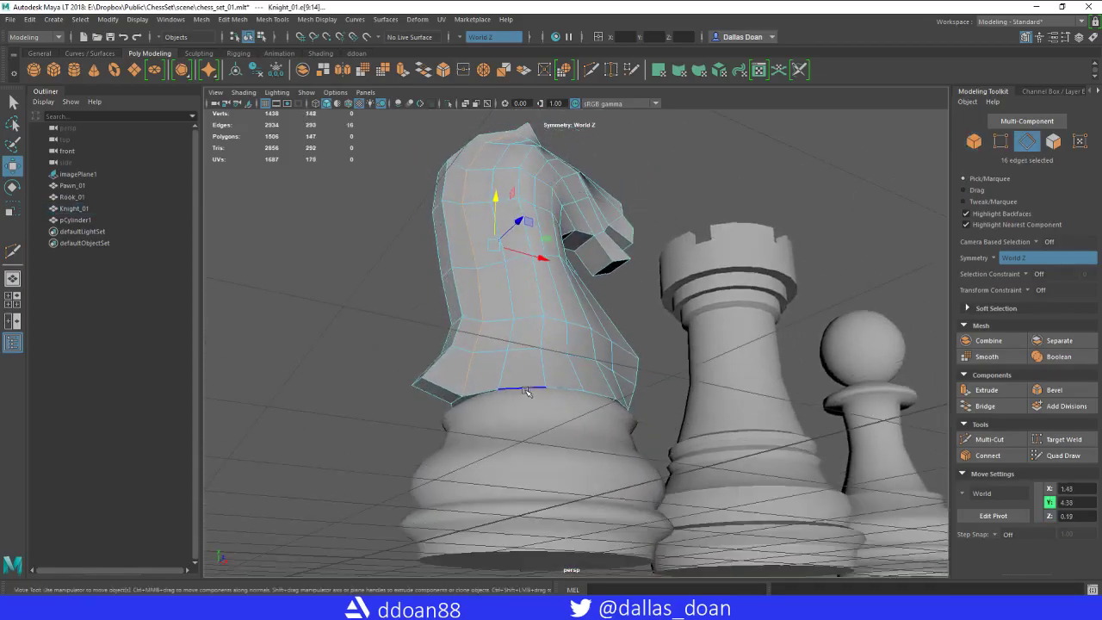
alt+drag(554, 381, 669, 407)
shift+click(688, 402)
alt+drag(572, 379, 687, 416)
alt+drag(526, 396, 508, 301)
right_drag(498, 293, 441, 293)
alt+drag(703, 451, 816, 440)
alt+drag(726, 393, 652, 339)
key(r)
right_drag(631, 372, 706, 276)
alt+drag(568, 381, 629, 394)
click(665, 359)
scroll(657, 362, down, 5)
alt+right_drag(629, 392, 681, 425)
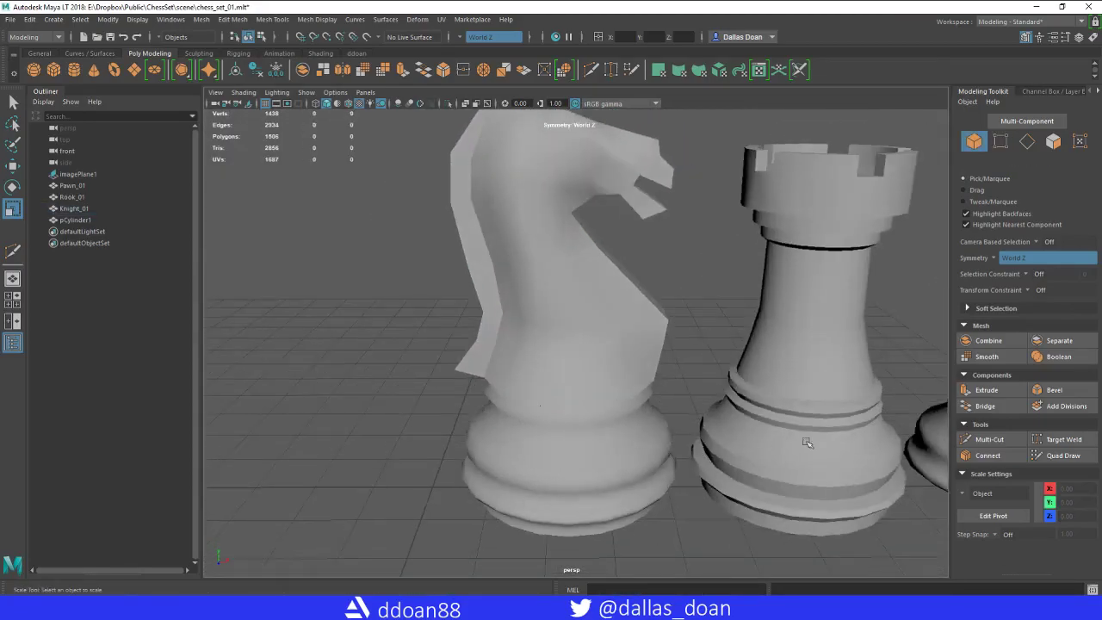
- Compare the models with the chess set photo by briefly showing the imageplane layer and X-ray shading
click(1053, 92)
click(964, 485)
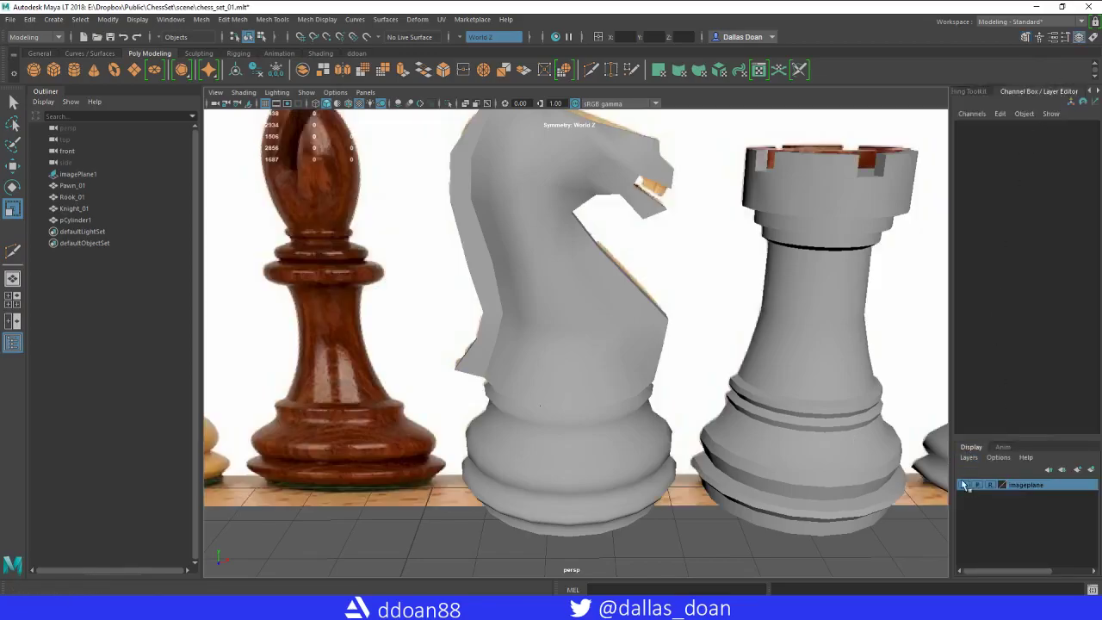
scroll(641, 405, down, 3)
mouse_move(616, 431)
alt+mouse_down()
mouse_move(642, 405)
mouse_move(646, 379)
mouse_move(637, 415)
mouse_move(637, 402)
mouse_move(629, 404)
mouse_move(669, 418)
mouse_move(947, 471)
alt+mouse_up()
click(464, 104)
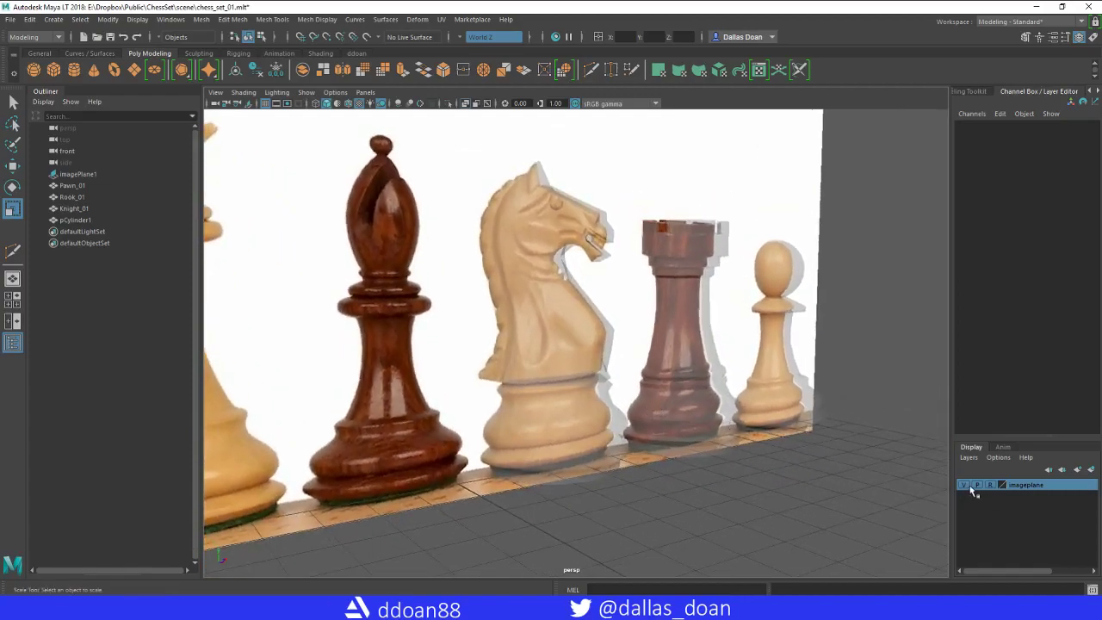
click(964, 484)
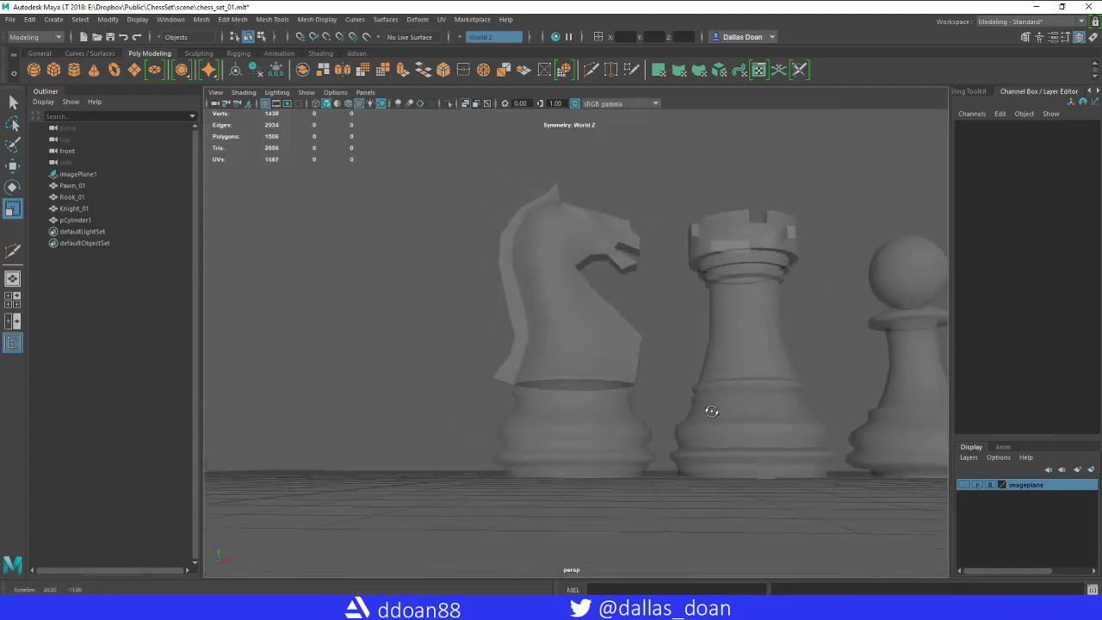
click(465, 104)
- Examine the knight's neck and base together beside the rook and pawn, and view the head up close
alt+drag(629, 269, 620, 402)
click(610, 364)
alt+right_drag(620, 402, 436, 379)
click(436, 379)
alt+drag(436, 379, 471, 370)
alt+right_drag(470, 370, 606, 406)
mouse_move(607, 407)
alt+mouse_down()
mouse_move(613, 374)
mouse_move(594, 398)
alt+mouse_up()
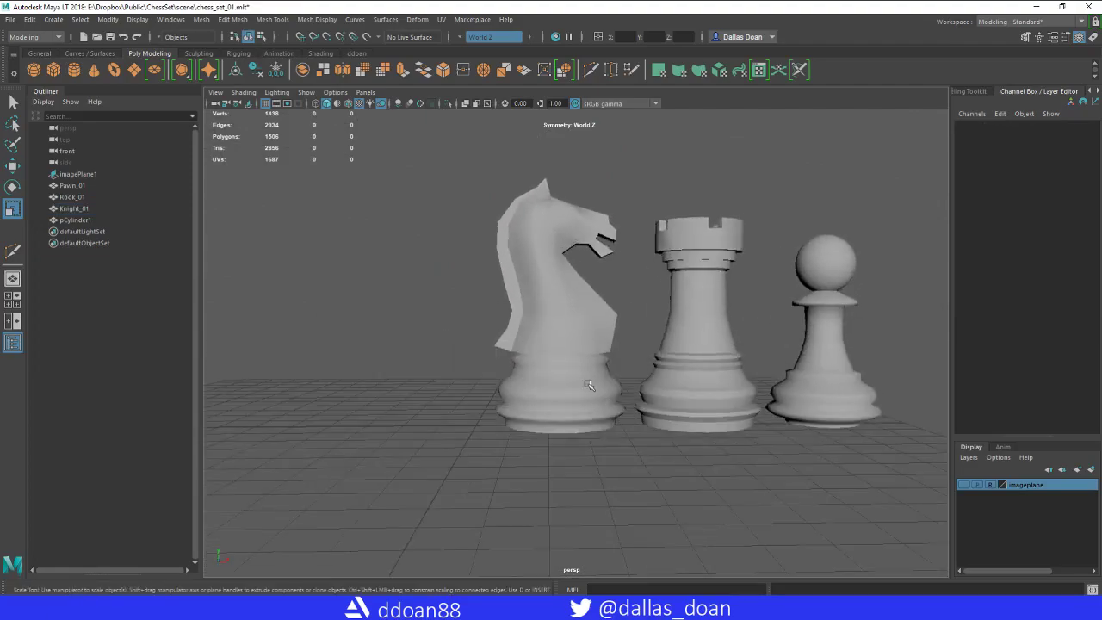
click(591, 384)
alt+right_drag(591, 384, 598, 305)
shift+click(598, 305)
alt+drag(659, 283, 576, 303)
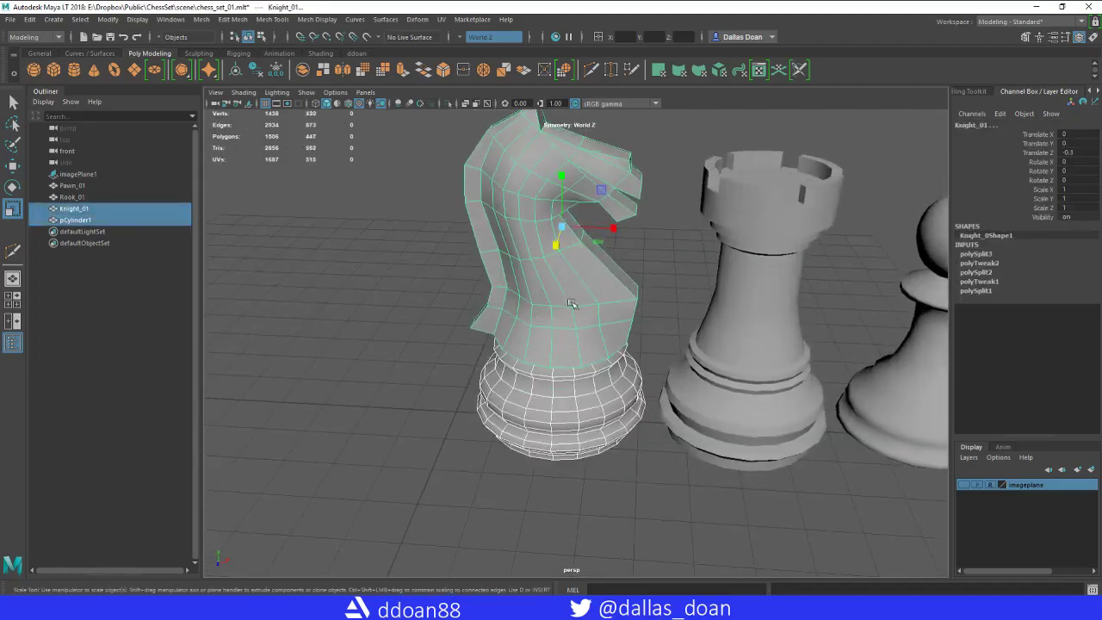
click(679, 237)
alt+right_drag(679, 237, 694, 280)
alt+middle_drag(694, 280, 677, 405)
alt+drag(677, 405, 645, 367)
alt+right_drag(645, 367, 657, 377)
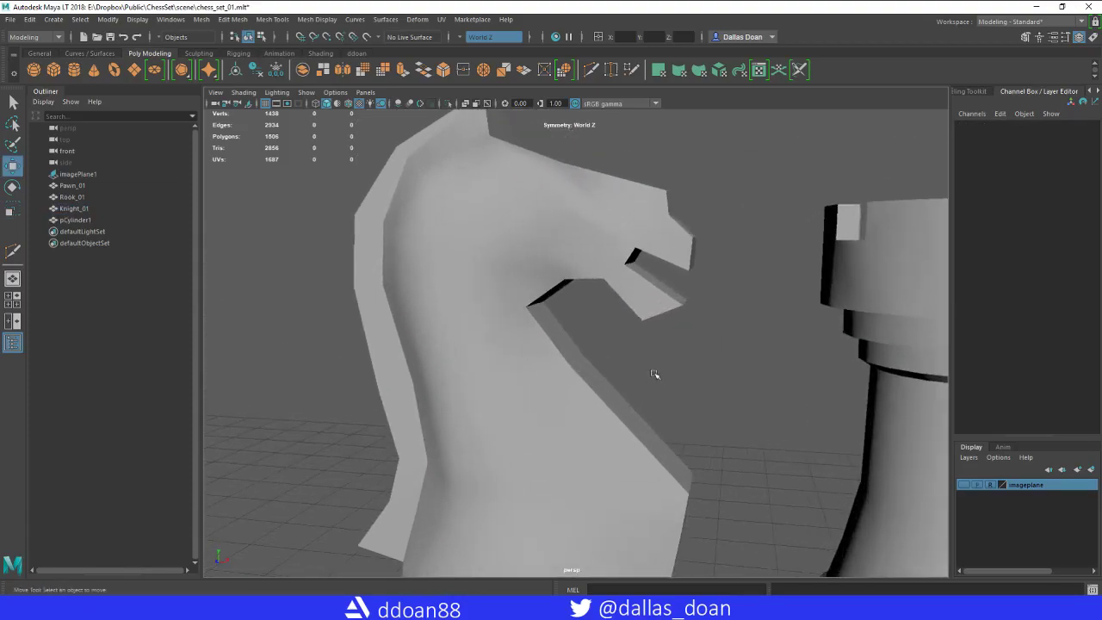
- Multi-cut the knight's head on both sides from the cheek to the upper muzzle edge, with World Z symmetry
click(563, 248)
alt+drag(563, 247, 593, 222)
alt+middle_drag(591, 291, 591, 354)
alt+right_drag(591, 354, 624, 372)
alt+drag(622, 227, 594, 254)
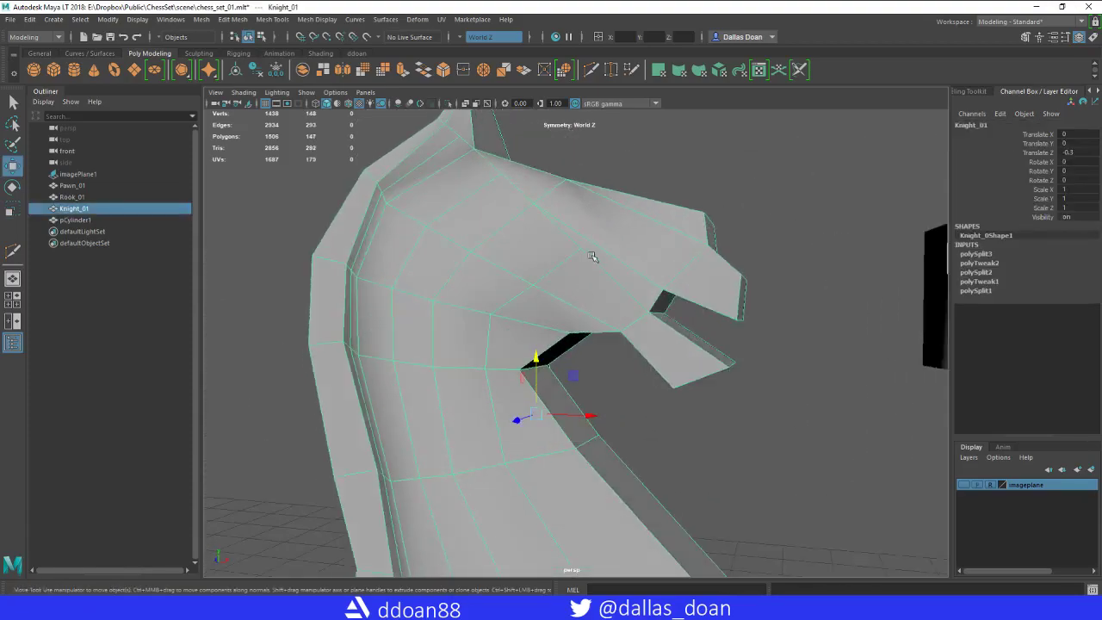
shift+right_drag(594, 255, 526, 258)
click(584, 248)
alt+middle_drag(584, 249, 558, 284)
alt+right_drag(558, 284, 568, 315)
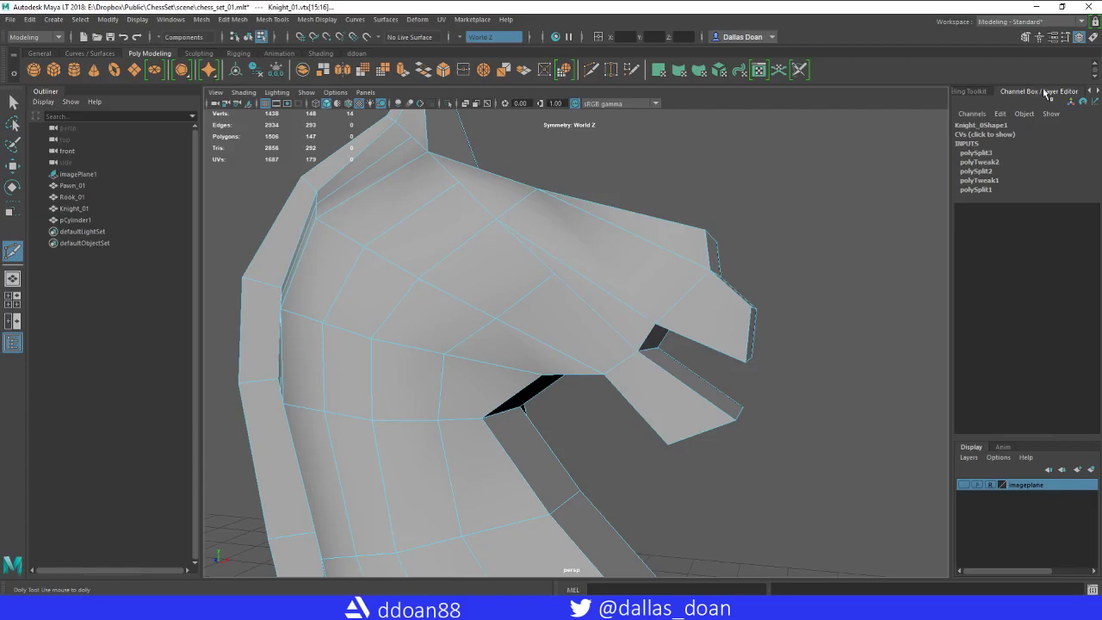
click(967, 91)
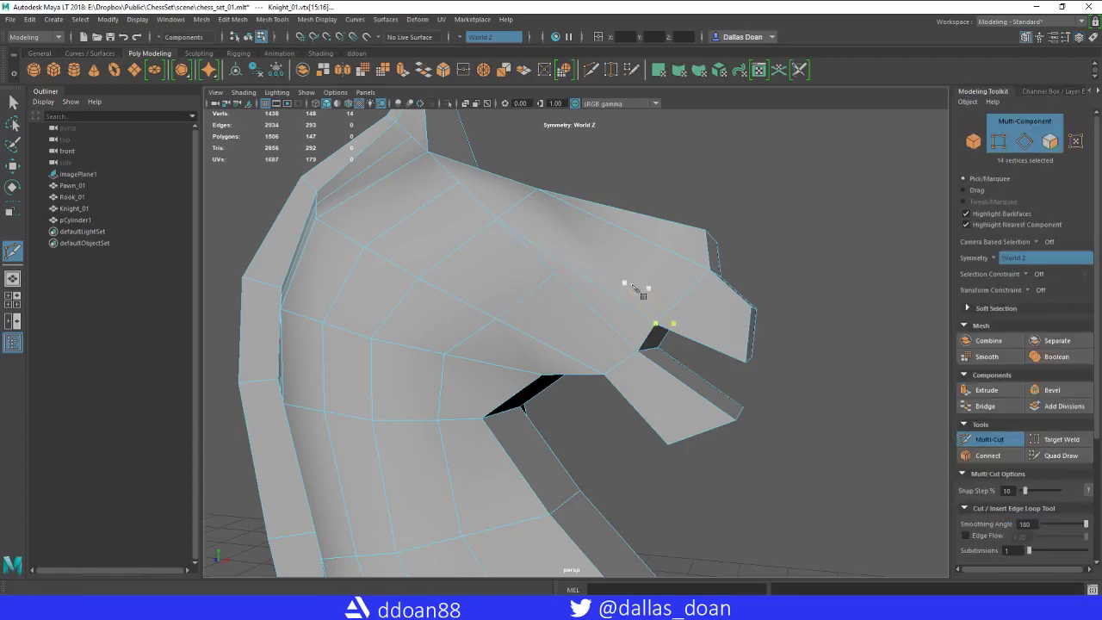
alt+drag(637, 291, 527, 297)
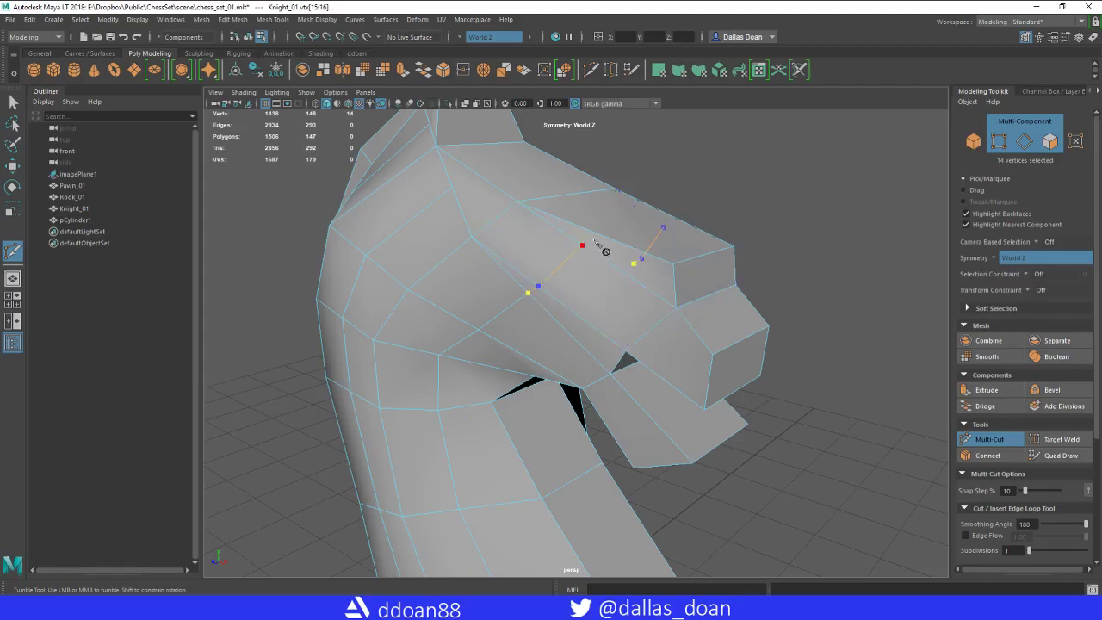
alt+drag(606, 240, 749, 262)
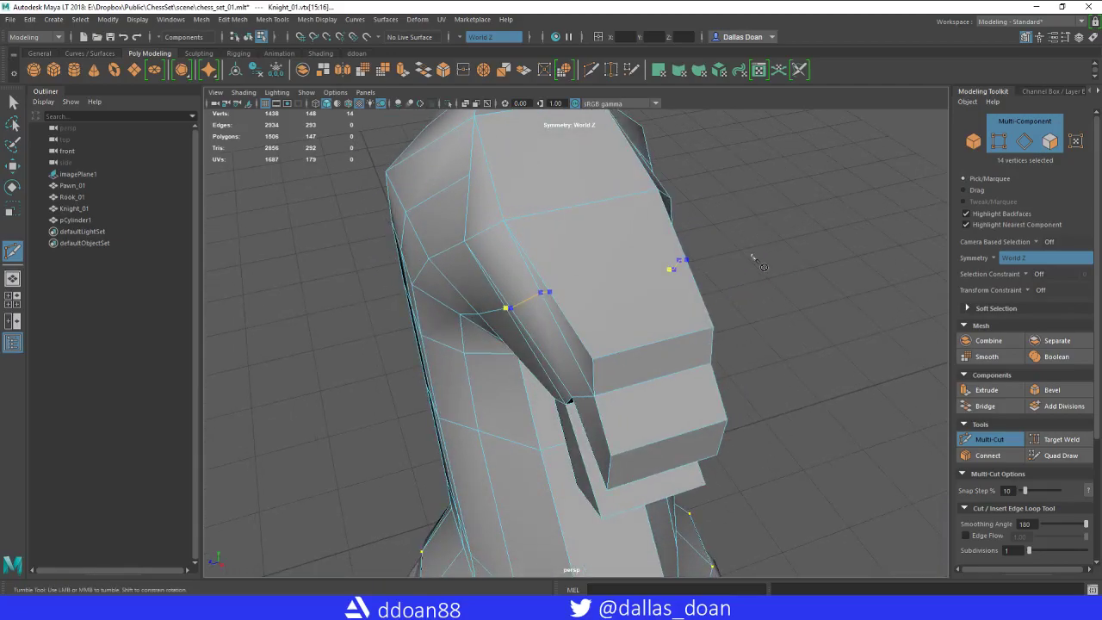
right_click(753, 260)
- Turn symmetry off and cut an edge across the bridge of the nose between the two side cuts
alt+drag(759, 308, 845, 265)
click(992, 260)
click(1012, 280)
alt+drag(715, 285, 755, 287)
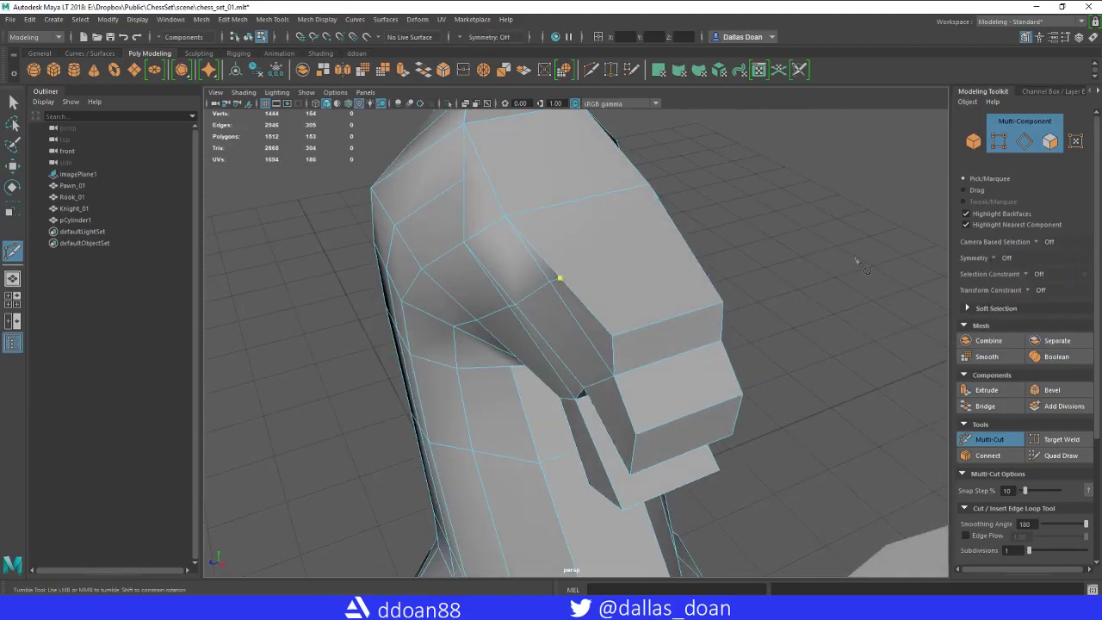
alt+drag(862, 270, 720, 297)
key(w)
- Merge the two neighbouring vertices on the side of the muzzle
alt+drag(578, 274, 554, 286)
right_click(579, 271)
right_drag(579, 270, 564, 275)
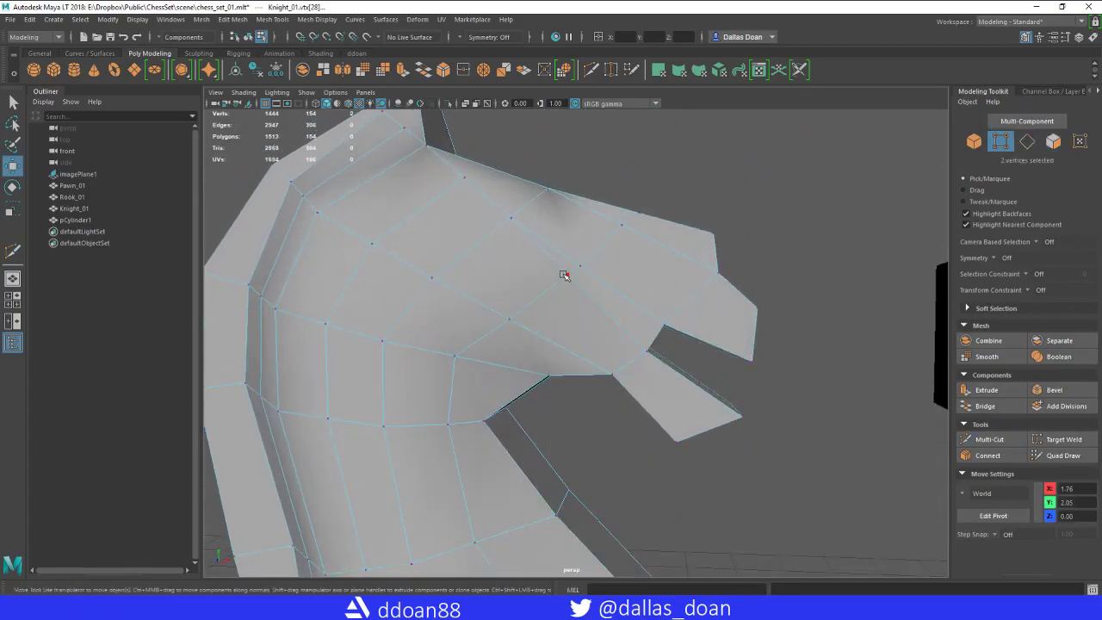
shift+right_drag(636, 246, 638, 169)
alt+drag(639, 188, 691, 272)
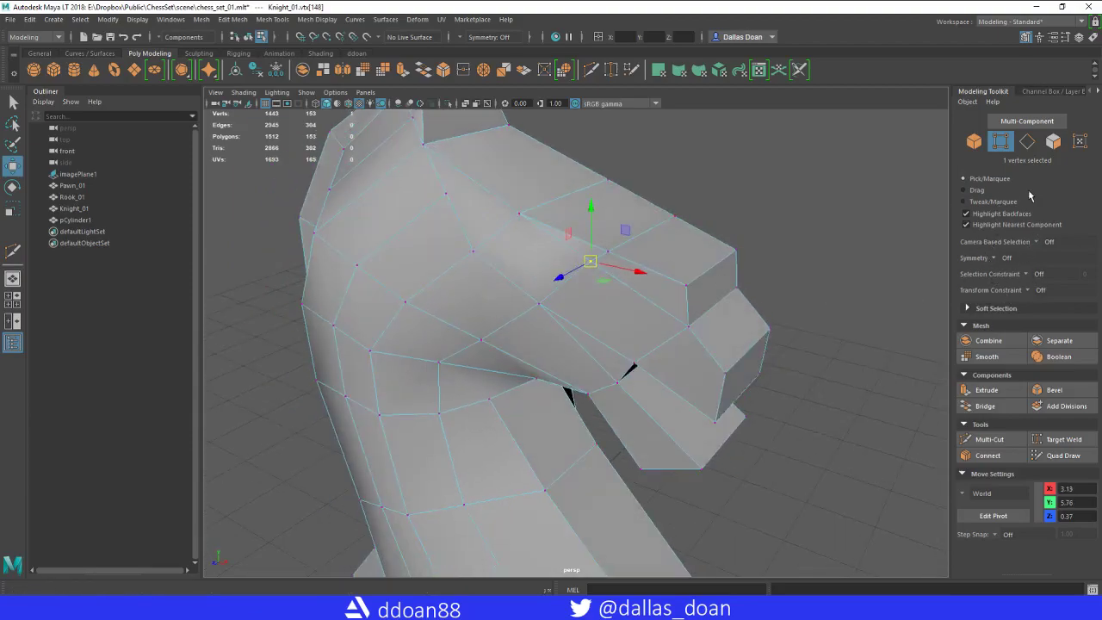
- Set symmetry to World Z and target weld the stray muzzle vertices onto the adjacent vertices at the nose edge
click(994, 260)
click(878, 271)
mouse_move(656, 286)
alt+mouse_down()
mouse_move(638, 262)
mouse_move(653, 274)
alt+mouse_up()
click(589, 248)
click(1044, 440)
drag(585, 255, 601, 242)
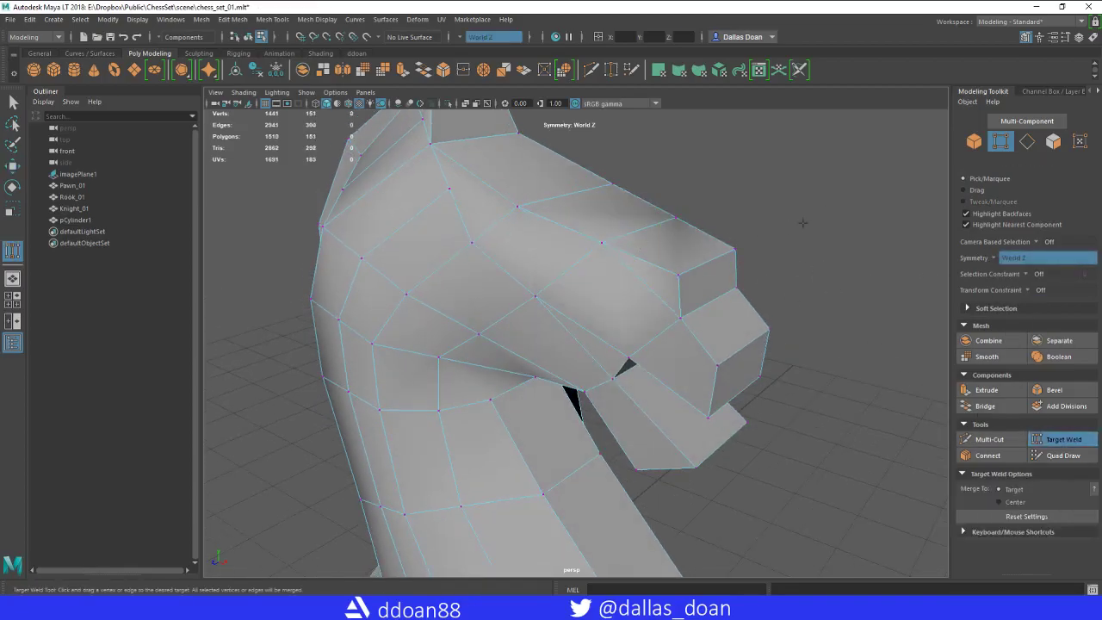
alt+drag(812, 218, 629, 211)
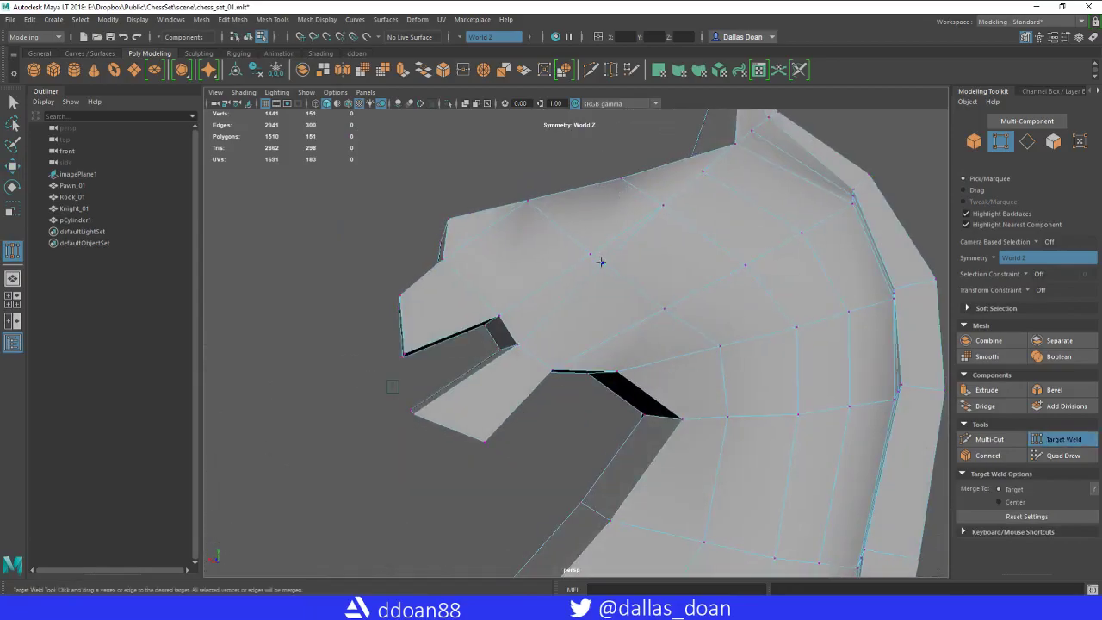
drag(581, 252, 581, 252)
alt+drag(580, 252, 561, 264)
- Multi-cut from the side of the head to the brow edge on both sides of the forehead
key(w)
shift+right_drag(547, 254, 510, 251)
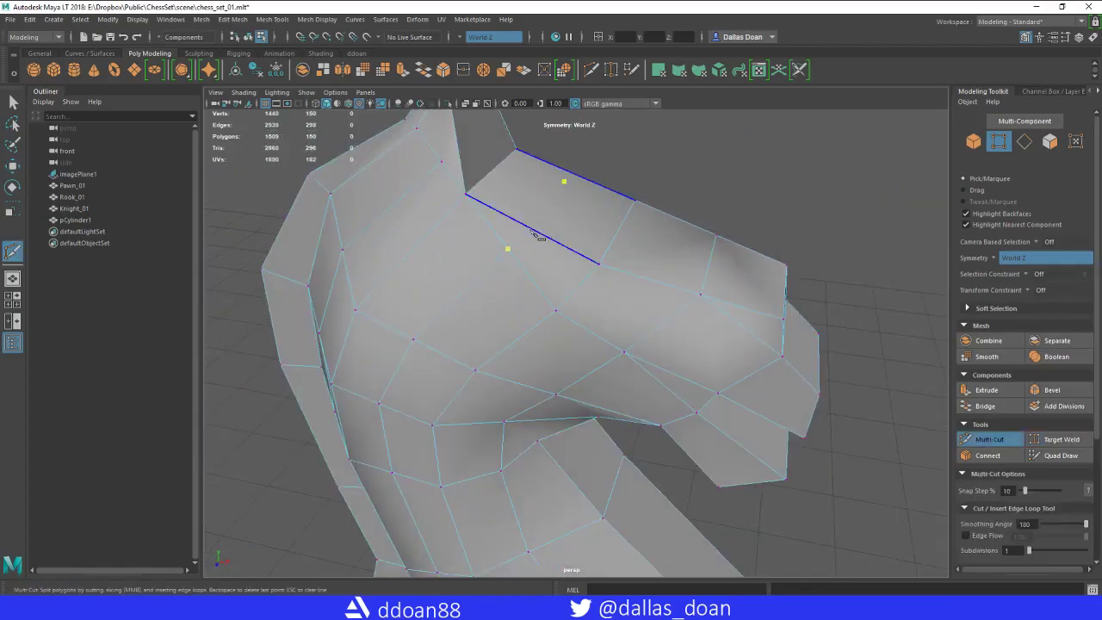
key(Return)
alt+drag(685, 165, 545, 242)
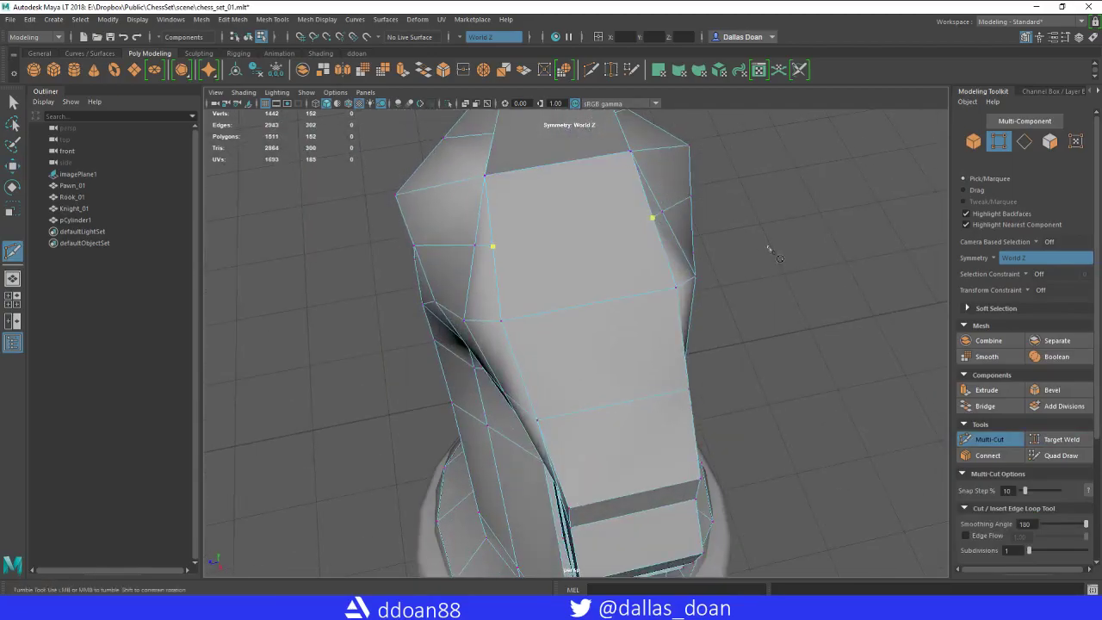
alt+drag(778, 244, 812, 256)
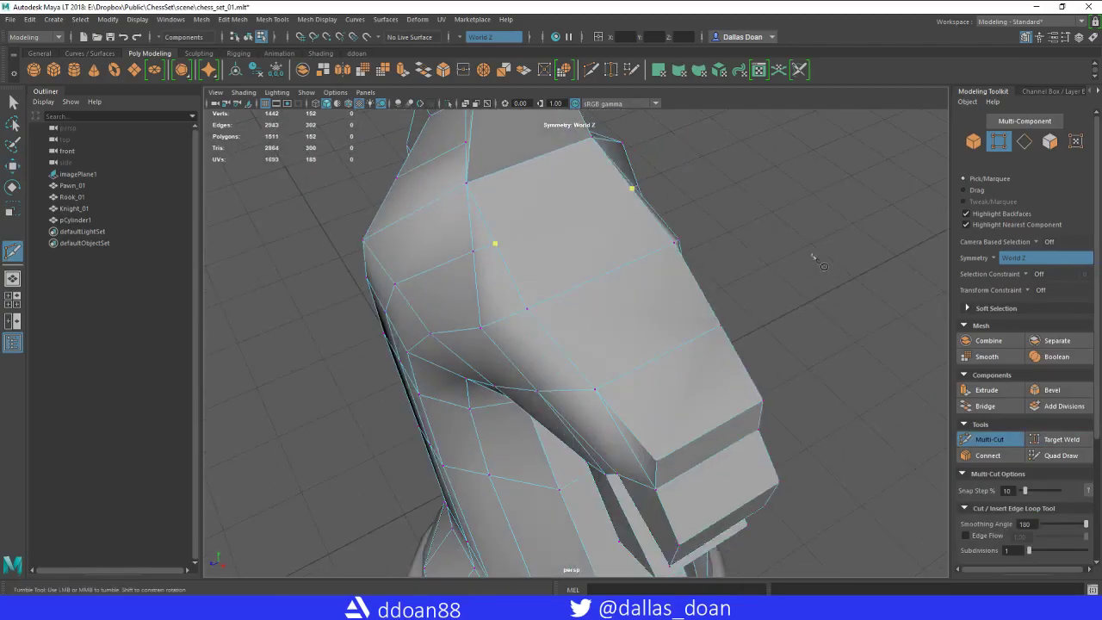
- Turn symmetry off and cut an edge straight across the forehead between the two brow points
click(981, 261)
click(999, 272)
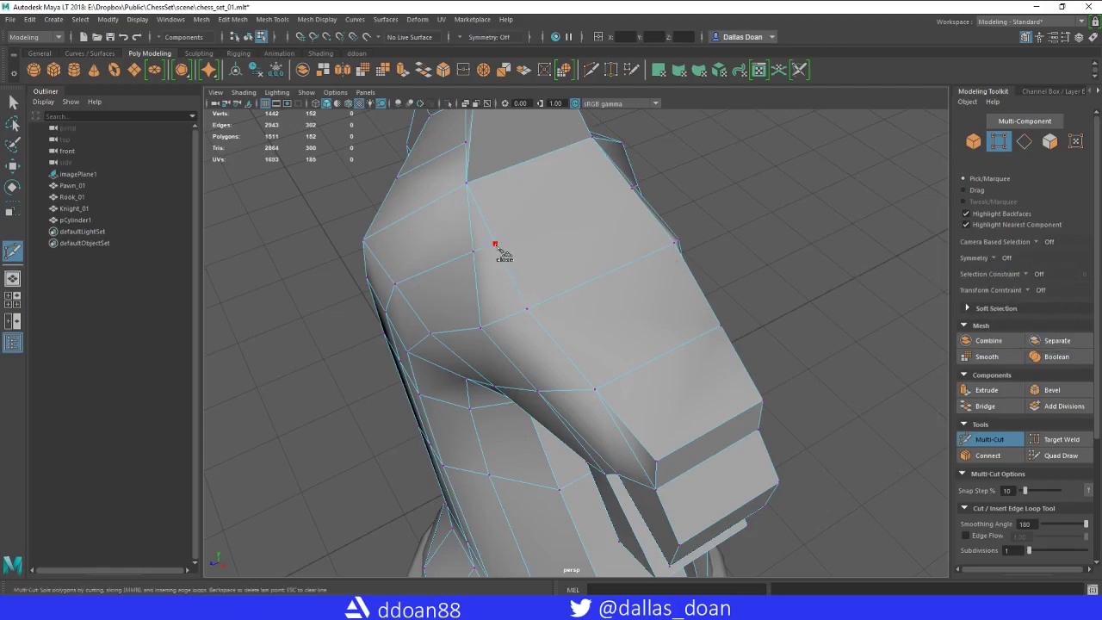
alt+drag(497, 249, 828, 236)
click(665, 237)
right_click(804, 234)
key(w)
- Select the vertices along the knight's brow and reposition them to shape the forehead
alt+drag(771, 275, 560, 285)
right_drag(600, 271, 548, 270)
alt+drag(596, 290, 757, 254)
click(542, 310)
drag(831, 231, 733, 320)
alt+drag(734, 320, 745, 334)
alt+drag(794, 360, 771, 391)
drag(724, 389, 778, 417)
alt+drag(728, 446, 648, 411)
- Select the paired vertices across the forehead, scale them along Z, and return to object mode
key(r)
alt+drag(677, 377, 634, 410)
mouse_move(635, 411)
alt+mouse_down()
mouse_move(693, 397)
mouse_move(692, 389)
mouse_move(653, 404)
alt+mouse_up()
click(647, 342)
alt+drag(651, 341, 587, 359)
shift+click(648, 347)
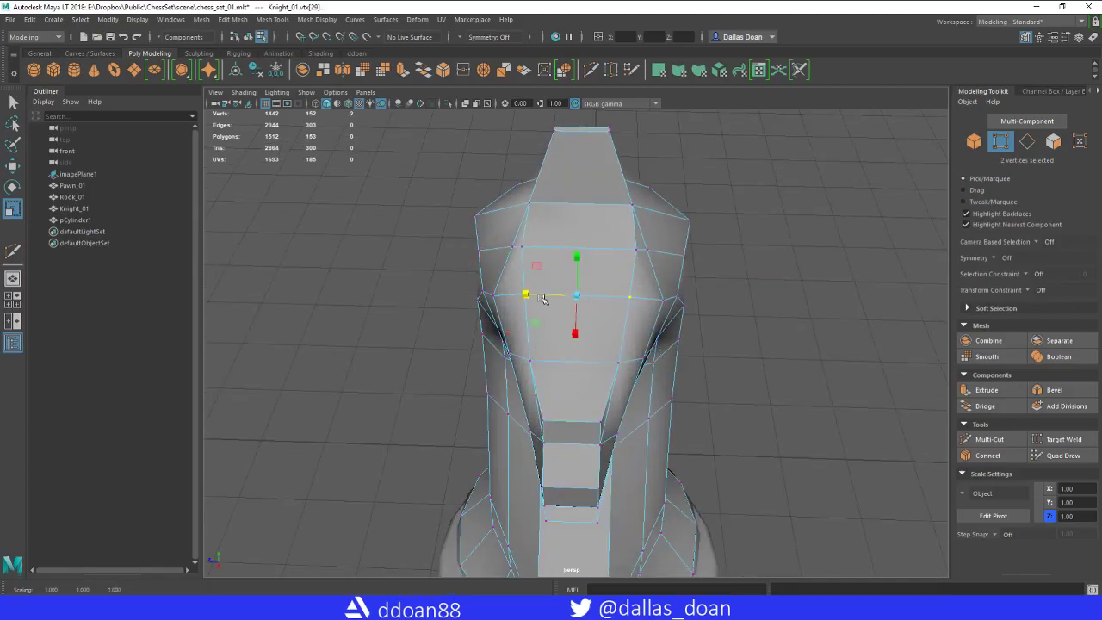
alt+drag(541, 301, 620, 332)
alt+right_drag(620, 332, 551, 297)
alt+drag(551, 297, 542, 254)
right_drag(578, 266, 601, 335)
alt+drag(603, 336, 626, 344)
key(ctrl+a)
key(ctrl+a)
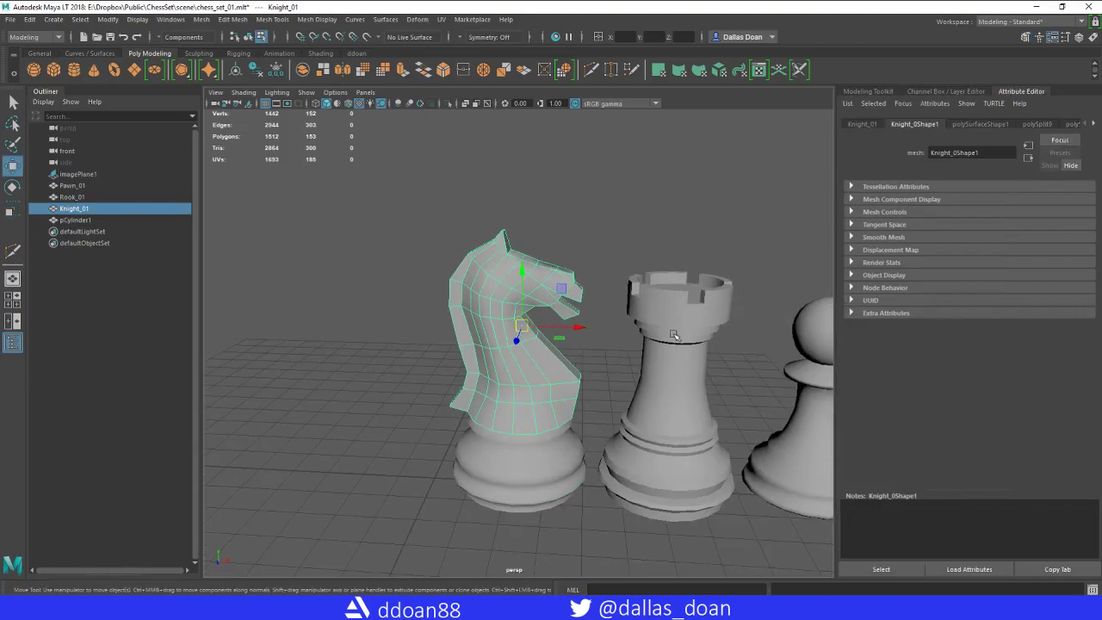
alt+drag(679, 339, 672, 339)
click(672, 339)
alt+right_drag(671, 339, 651, 331)
alt+drag(651, 331, 671, 348)
key(ctrl+z)
key(ctrl+z)
- Select the knight's upper body and its base and apply Soften/Harden Edges to both
key(F8)
shift+click(590, 447)
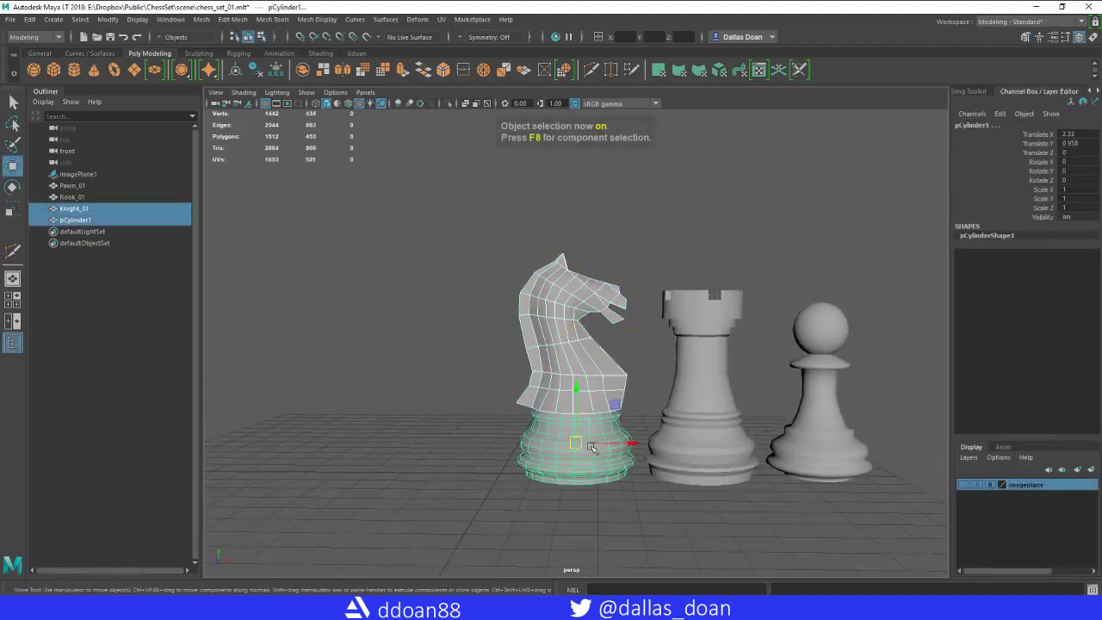
alt+drag(652, 467, 671, 450)
click(427, 391)
click(563, 369)
shift+click(574, 437)
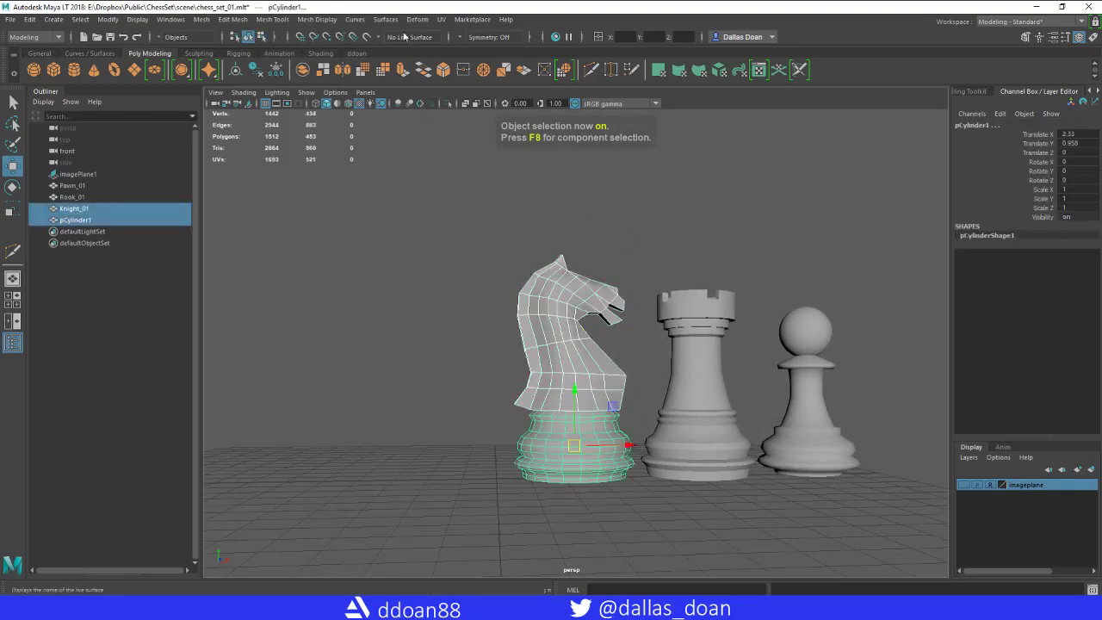
click(316, 20)
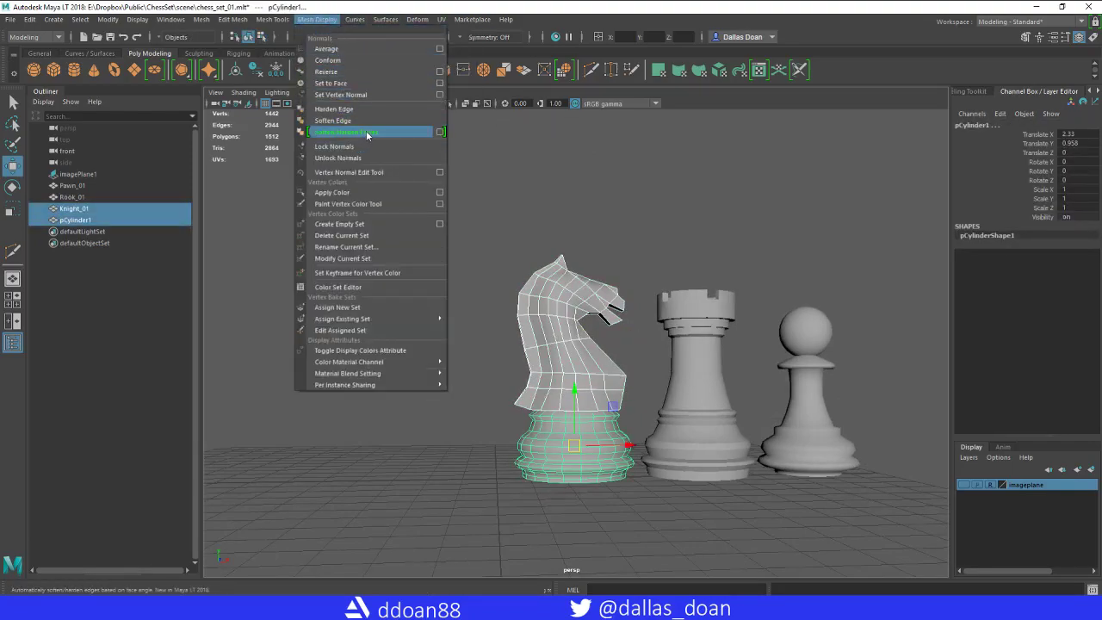
click(367, 135)
- Apply Soften/Harden Edges to the knight's upper body with the angle set to 45
alt+drag(551, 353, 607, 397)
click(606, 453)
click(566, 365)
alt+drag(546, 288, 503, 283)
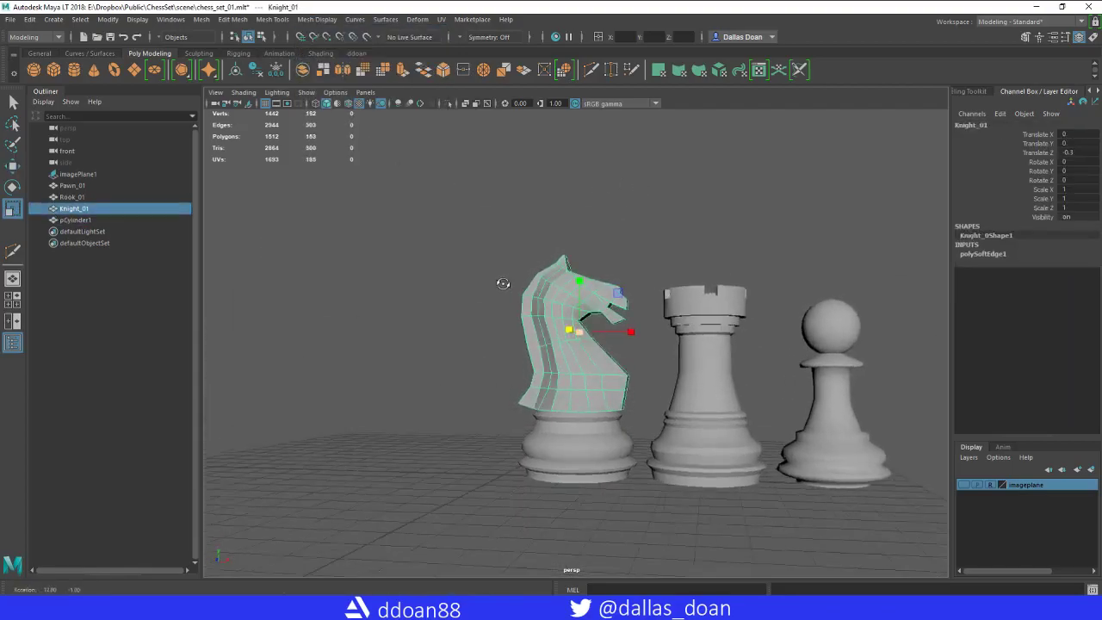
click(318, 19)
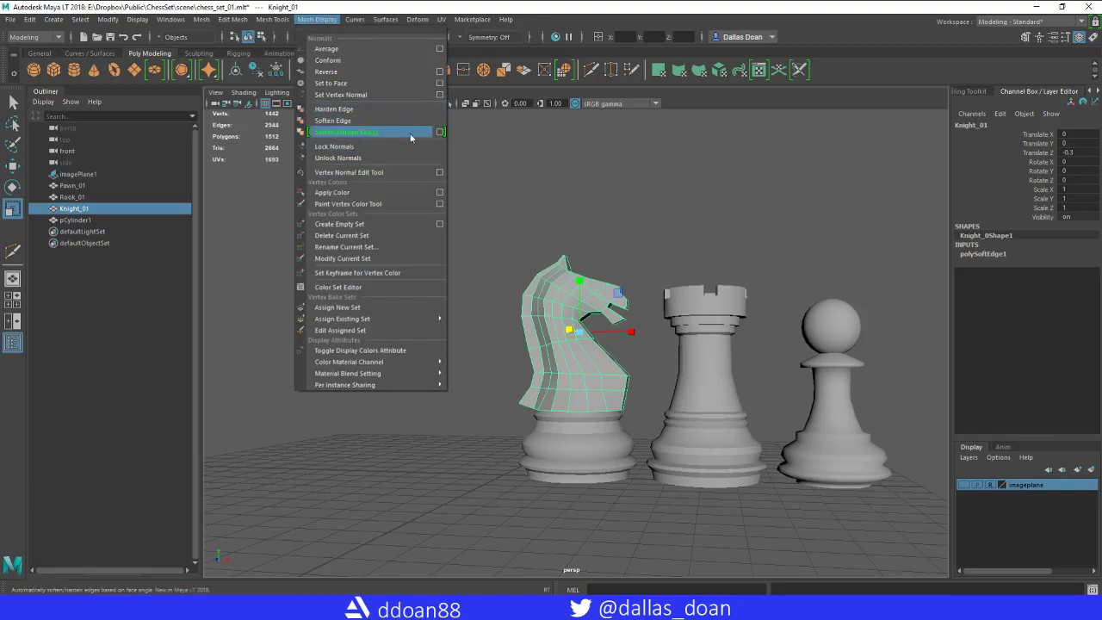
click(440, 132)
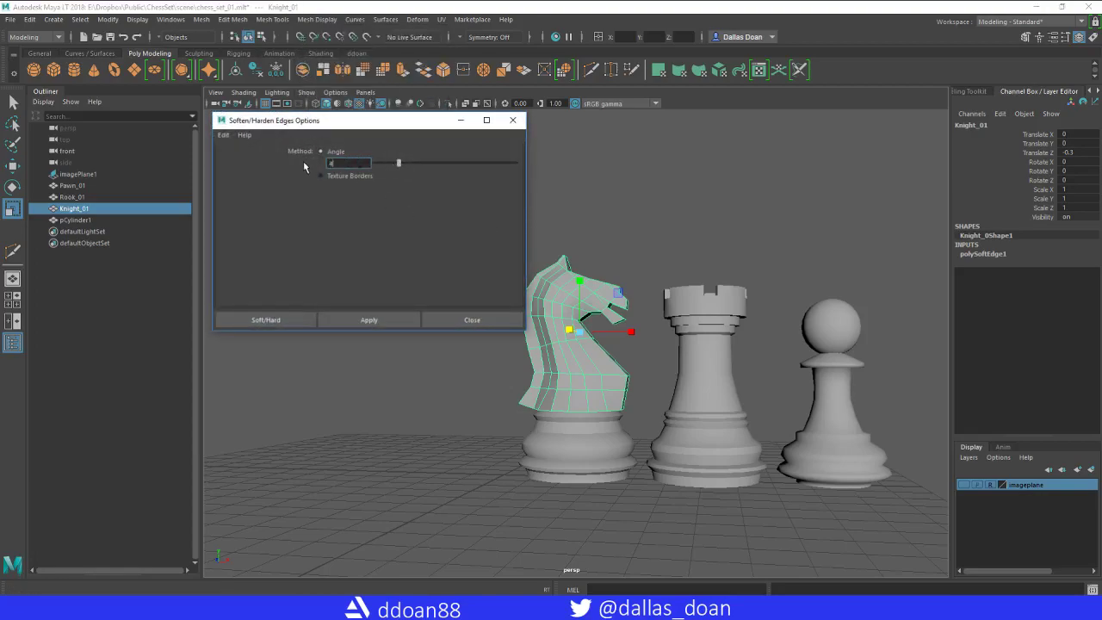
click(267, 319)
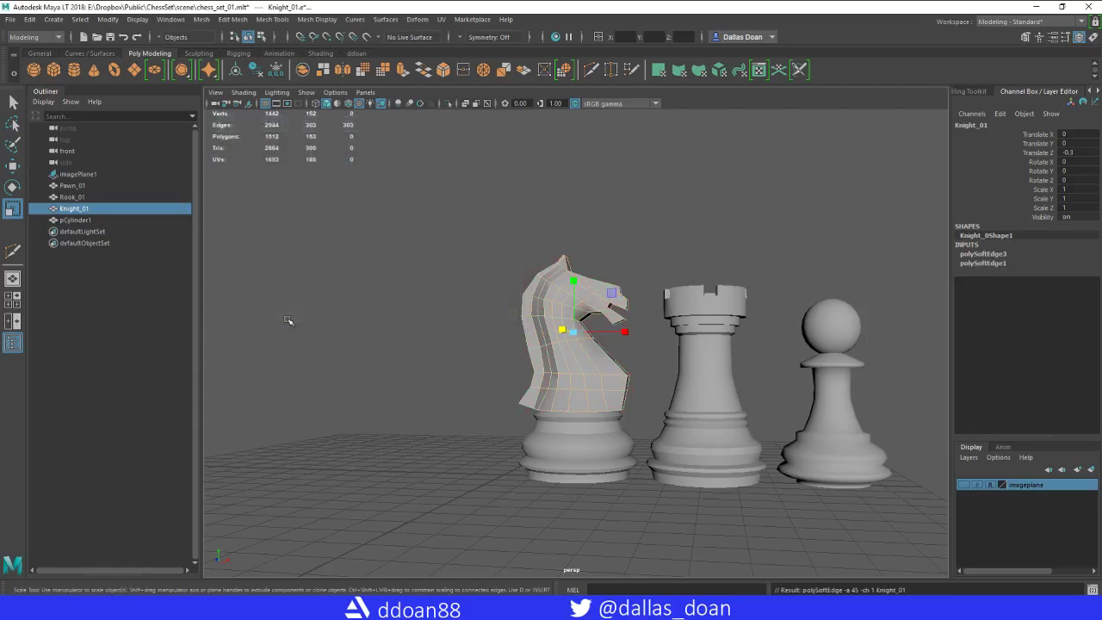
- Inspect the knight's shading and undo the latest edge softening
click(429, 304)
mouse_move(433, 308)
alt+mouse_down()
mouse_move(479, 345)
mouse_move(447, 324)
mouse_move(518, 348)
mouse_move(477, 364)
mouse_move(435, 327)
alt+mouse_up()
key(ctrl+z)
key(ctrl+z)
key(ctrl+z)
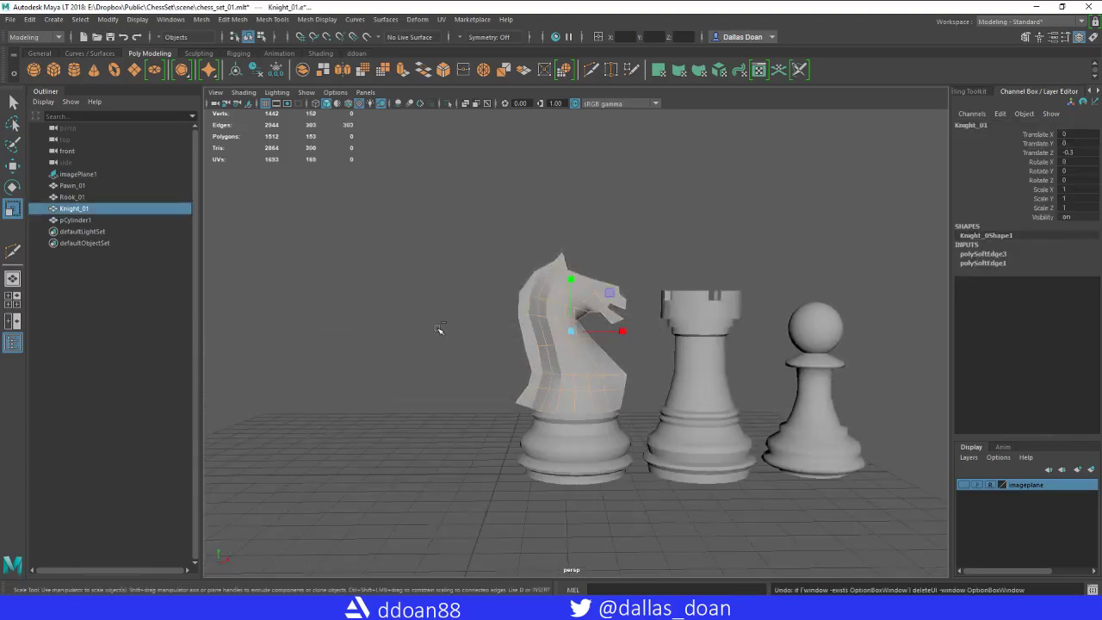
- Undo the remaining edge-softening operations on the knight's upper body and base, back to having only the base selected
key(ctrl+z)
key(ctrl+z)
key(ctrl+z)
key(ctrl+z)
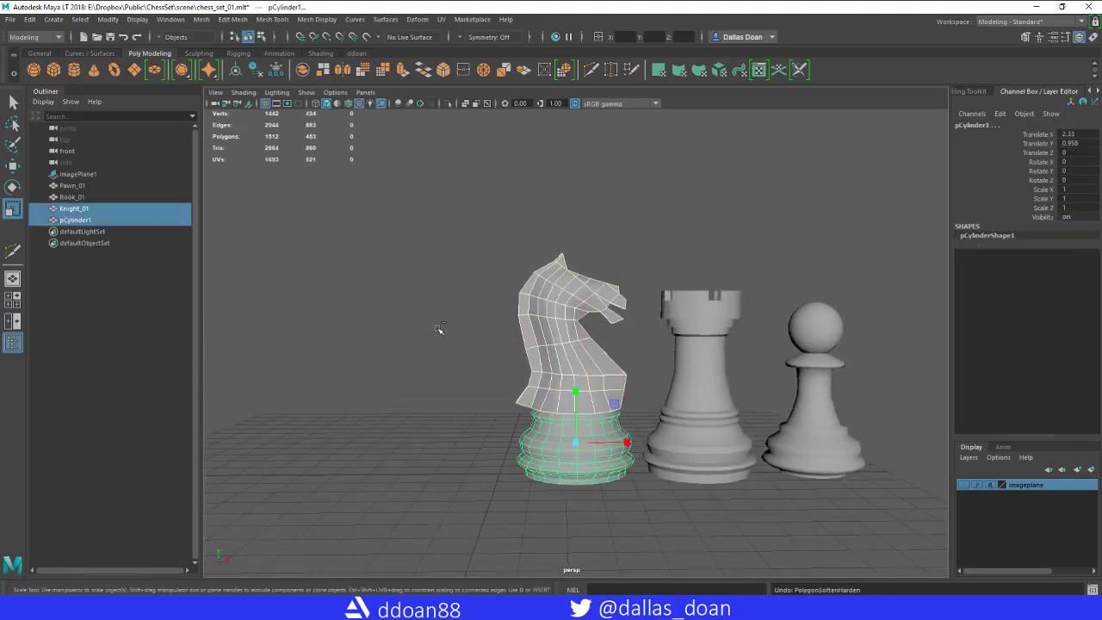
key(ctrl+z)
key(ctrl+z)
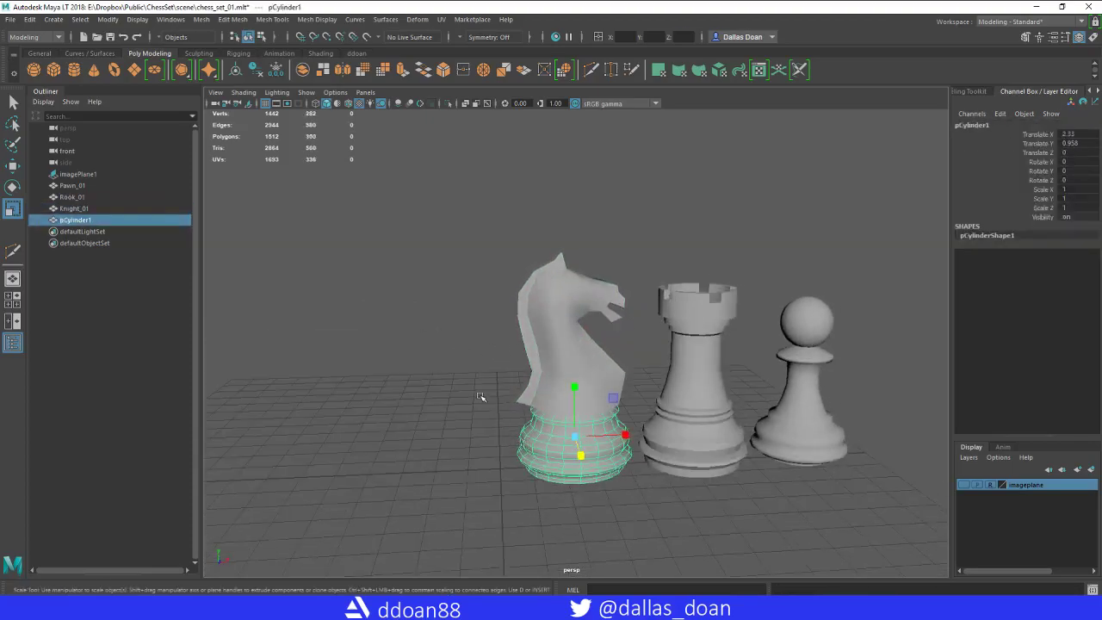
- Apply Soften/Harden Edges to the knight's turned base and to the pawn, and clear the selection
shift+right_click(465, 319)
mouse_move(465, 321)
shift+right_down()
mouse_move(497, 339)
mouse_move(540, 337)
shift+right_up()
click(449, 327)
alt+drag(448, 327, 727, 444)
click(727, 422)
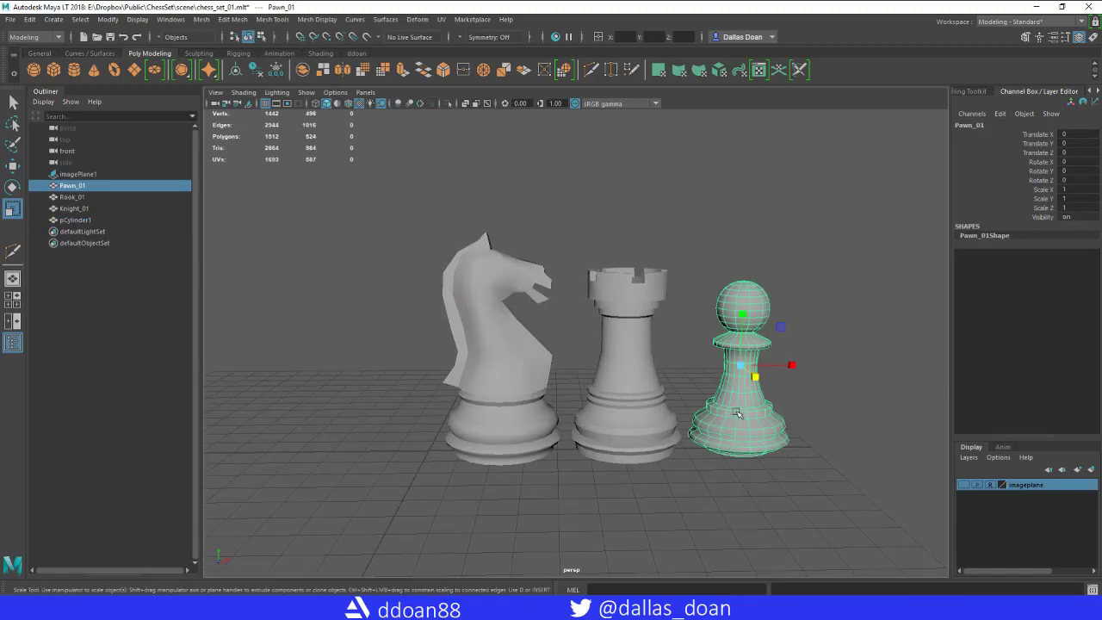
shift+right_drag(730, 338, 843, 348)
click(853, 393)
- Make the imageplane layer visible to compare the modelled pieces with the reference photo
alt+drag(853, 393, 599, 397)
scroll(715, 405, down, 3)
alt+middle_drag(599, 397, 595, 396)
alt+drag(594, 395, 514, 370)
click(962, 487)
alt+middle_drag(741, 439, 844, 438)
mouse_move(844, 437)
alt+mouse_down()
mouse_move(791, 441)
mouse_move(831, 448)
alt+mouse_up()
scroll(831, 447, up, 4)
alt+middle_drag(900, 452, 804, 453)
alt+middle_drag(687, 291, 704, 384)
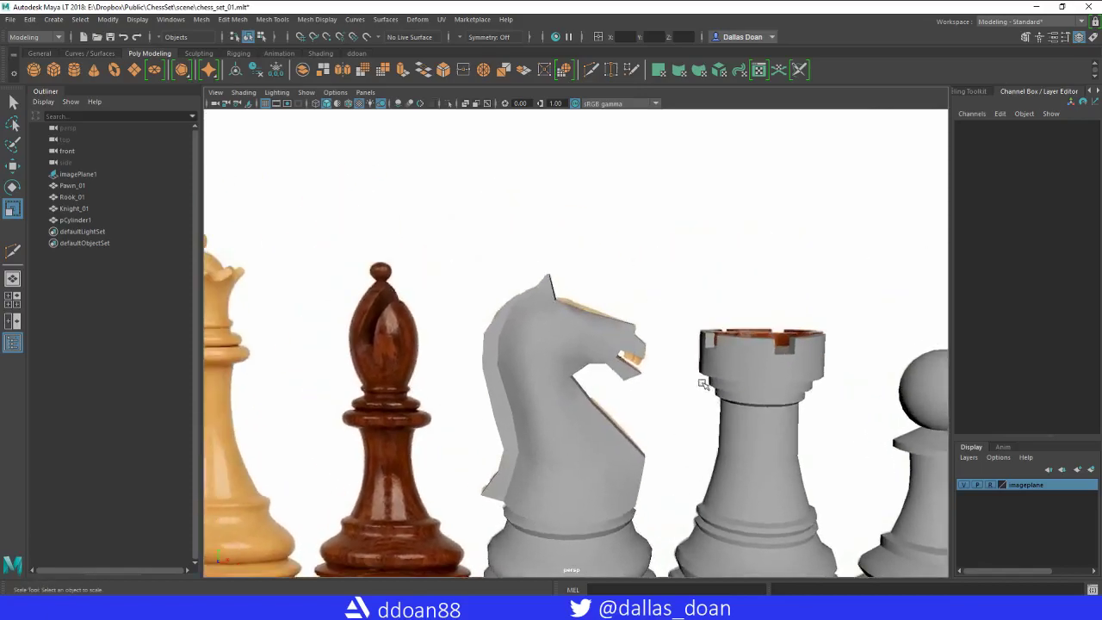
- Insert an edge loop near the front of the knight's upper jaw with the Multi-Cut tool
scroll(704, 384, up, 3)
alt+drag(766, 456, 711, 392)
alt+drag(591, 328, 675, 386)
alt+drag(528, 288, 615, 326)
click(543, 277)
shift+right_drag(571, 270, 542, 274)
ctrl+click(551, 278)
- Extrude the face underneath the tip of the knight's upper jaw toward the lower jaw and return to object mode
alt+drag(601, 313, 548, 286)
right_drag(529, 249, 535, 279)
click(534, 285)
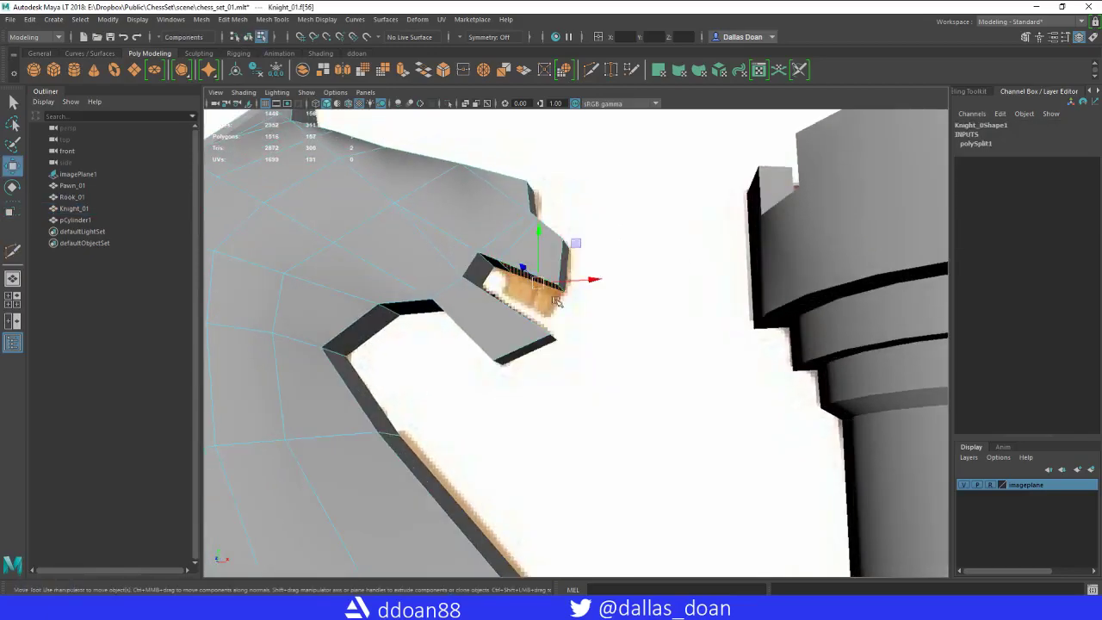
mouse_move(560, 300)
alt+mouse_down()
mouse_move(414, 293)
mouse_move(511, 315)
mouse_move(581, 300)
alt+mouse_up()
shift+right_drag(604, 244, 604, 274)
alt+drag(603, 274, 603, 297)
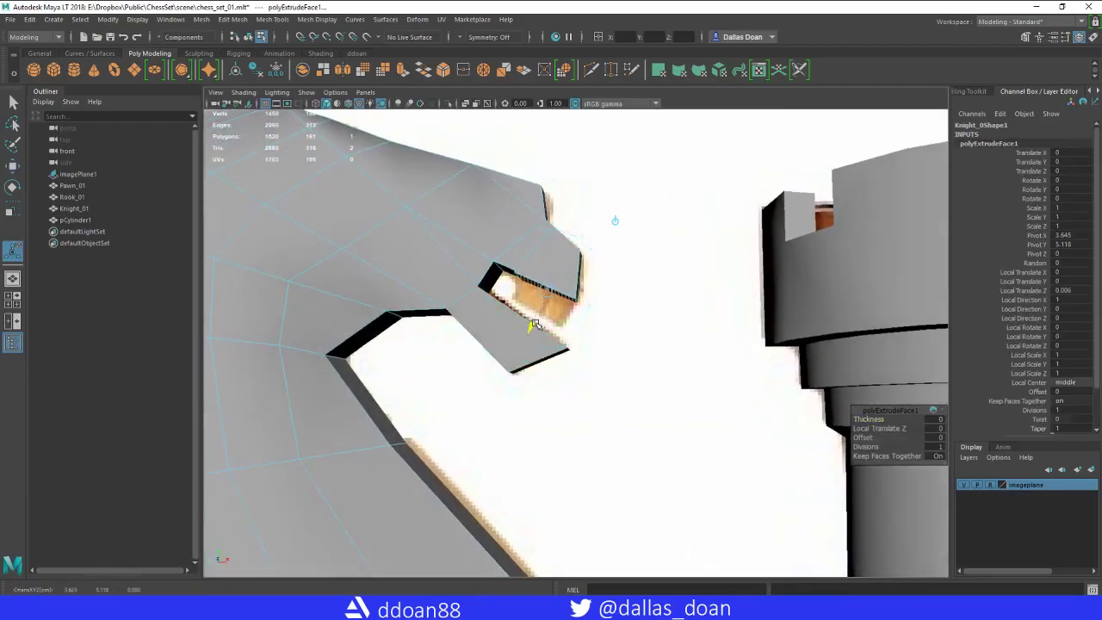
alt+drag(527, 344, 666, 315)
right_drag(550, 260, 555, 334)
scroll(555, 334, down, 10)
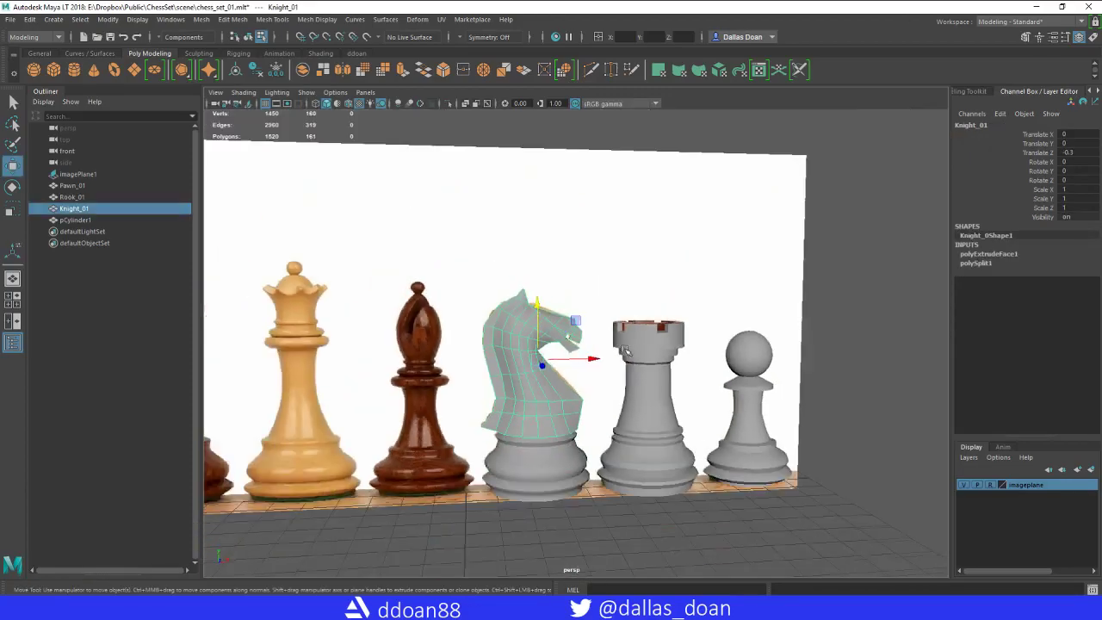
- Compare the knight with the reference pieces and delete the construction history of its upper body
alt+drag(861, 316, 828, 316)
click(828, 316)
alt+right_drag(828, 317, 726, 342)
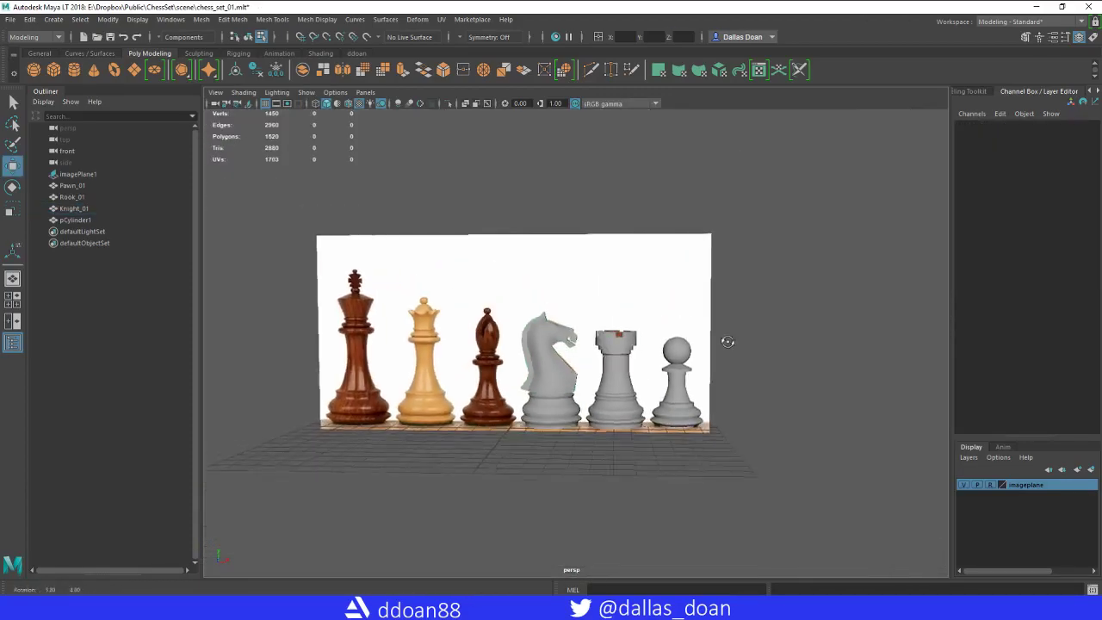
alt+drag(726, 342, 642, 357)
alt+right_drag(641, 358, 785, 370)
click(571, 336)
alt+drag(579, 342, 552, 360)
right_drag(523, 296, 511, 377)
alt+right_drag(511, 377, 438, 357)
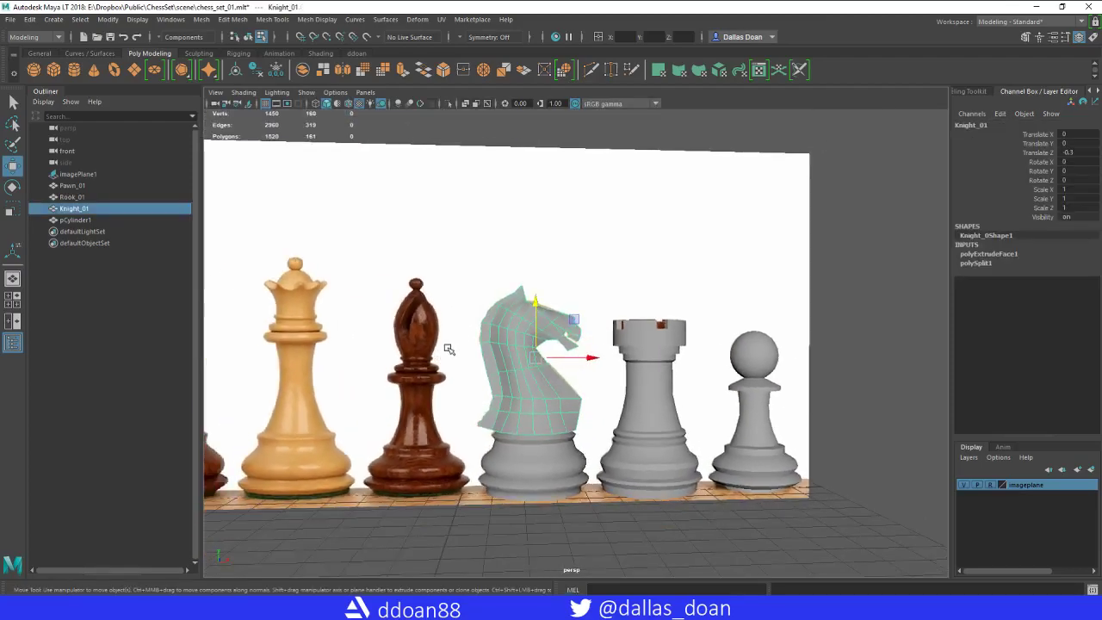
key(alt+shift+d)
- Add the turned base to the selection and combine it with the knight's upper body into one mesh
alt+drag(240, 248, 245, 276)
ctrl+click(86, 222)
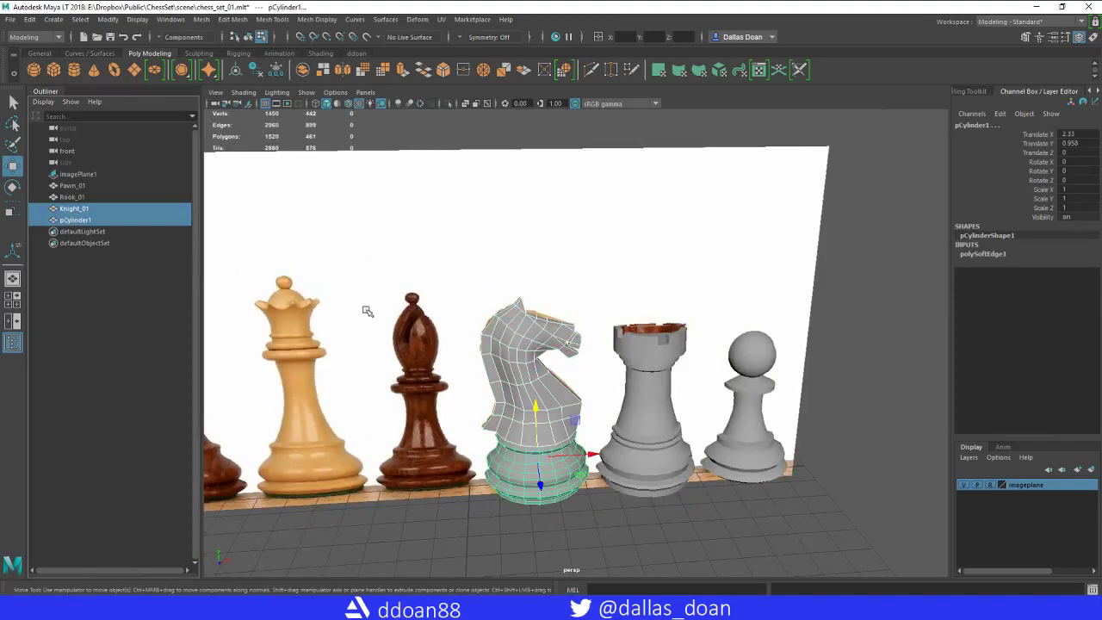
alt+drag(389, 314, 565, 286)
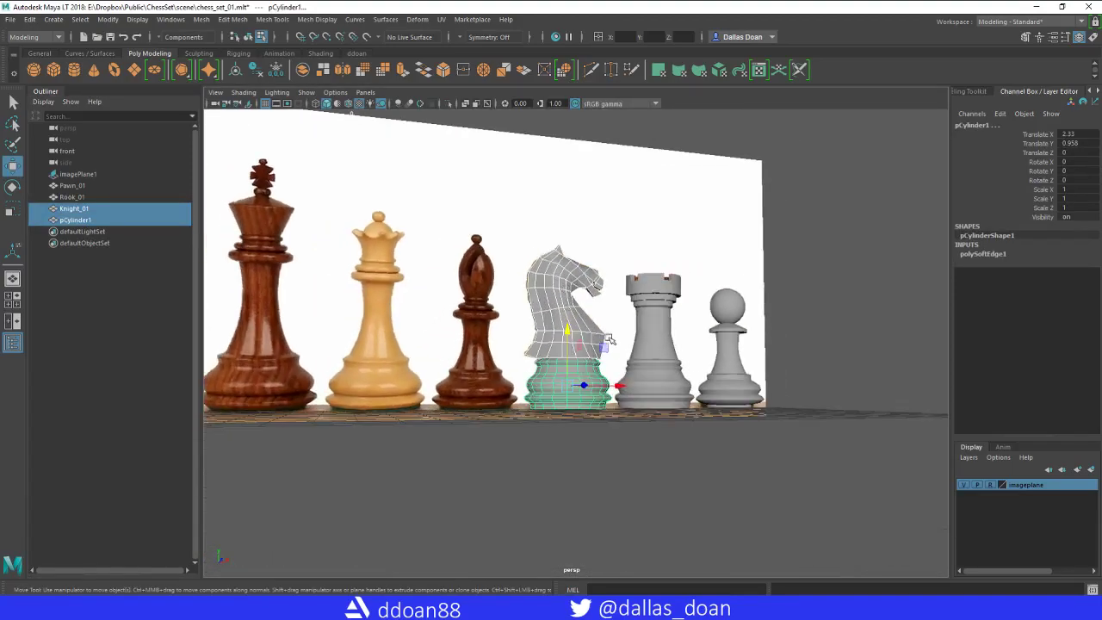
shift+right_drag(841, 211, 840, 211)
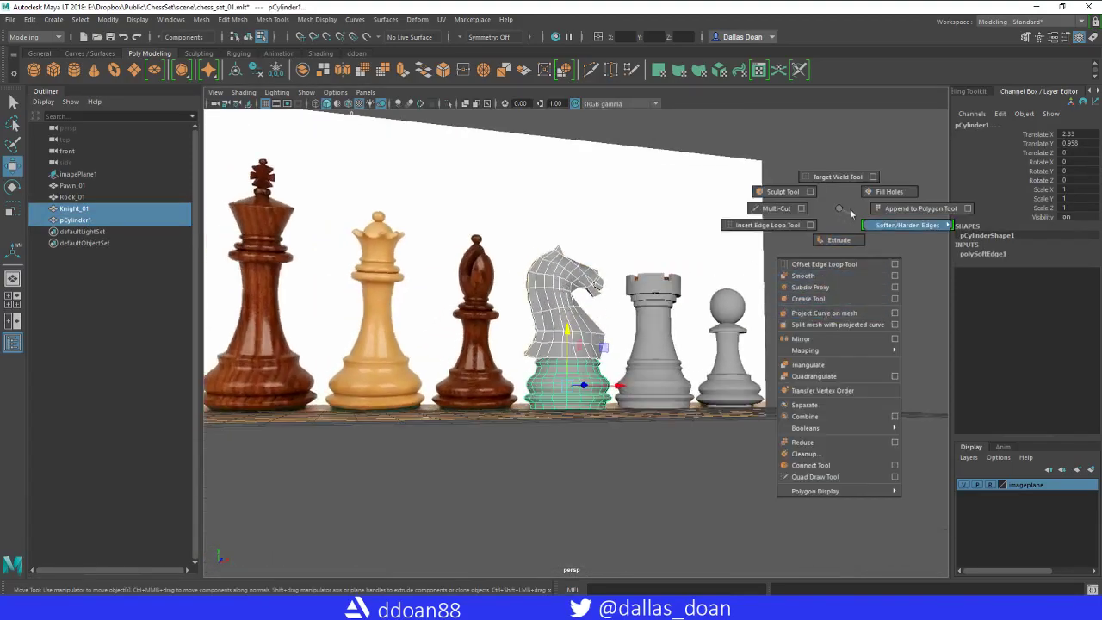
shift+right_drag(840, 211, 816, 412)
- Delete the combined knight mesh's construction history, rename it Knight_01, and check it against the reference
alt+drag(816, 412, 385, 340)
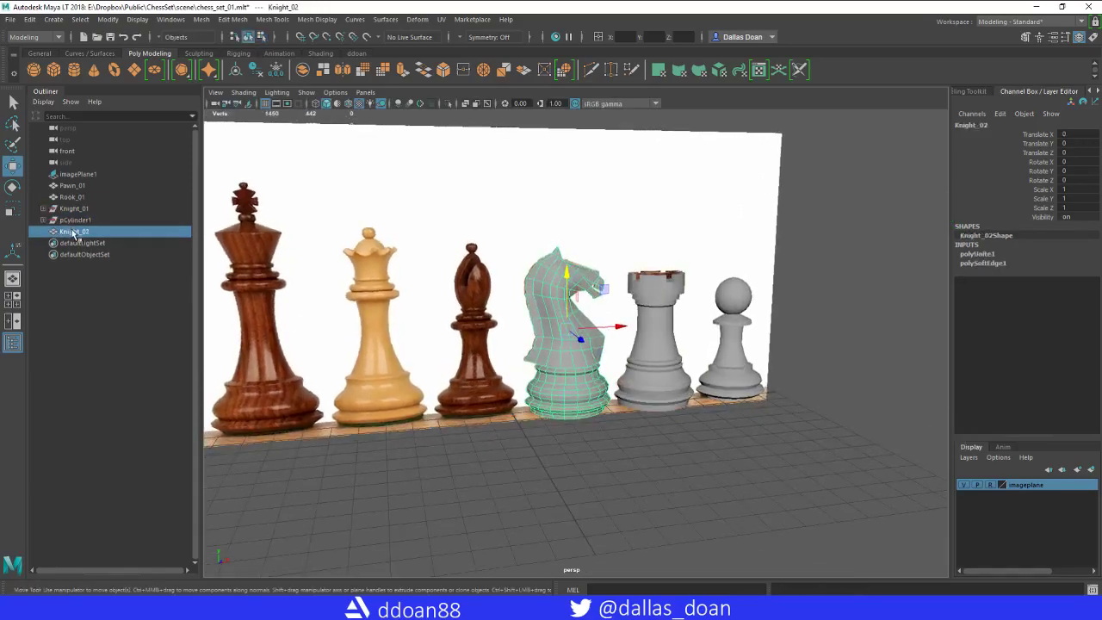
key(alt+shift+d)
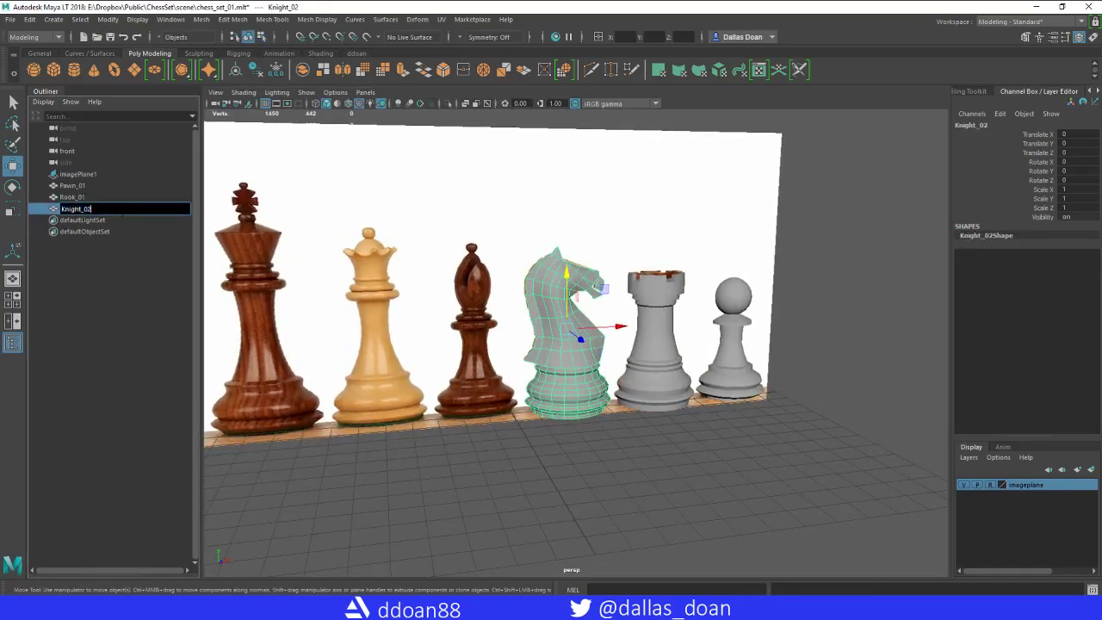
click(556, 447)
alt+drag(556, 447, 576, 418)
click(576, 355)
scroll(647, 389, up, 10)
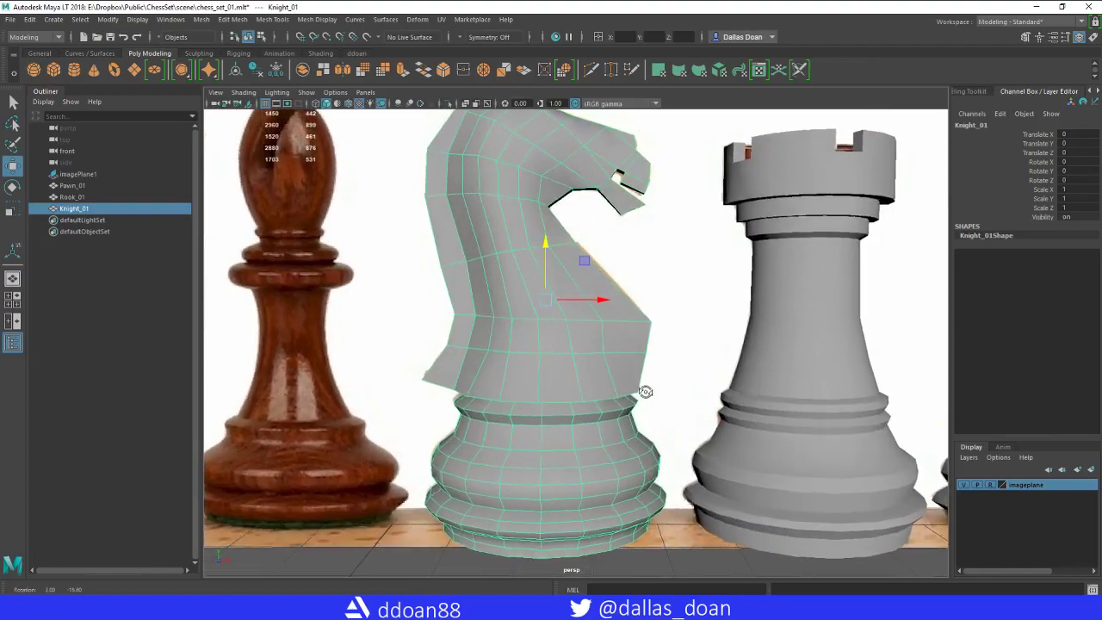
scroll(646, 392, down, 8)
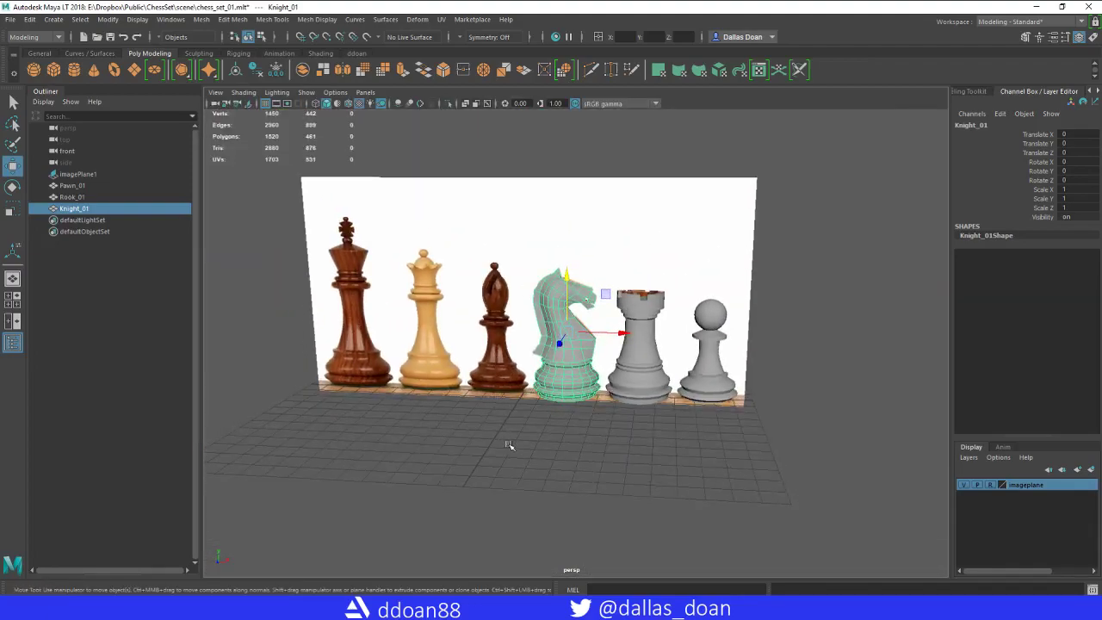